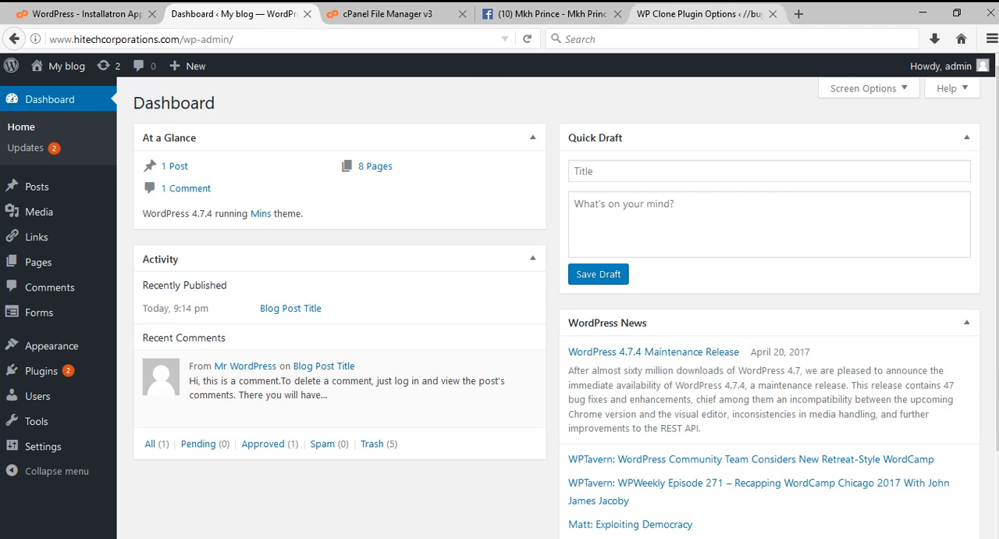
# View the front page of the local //buyersbd// site in a separate browser tab and close it.
pyautogui.click(695, 14)
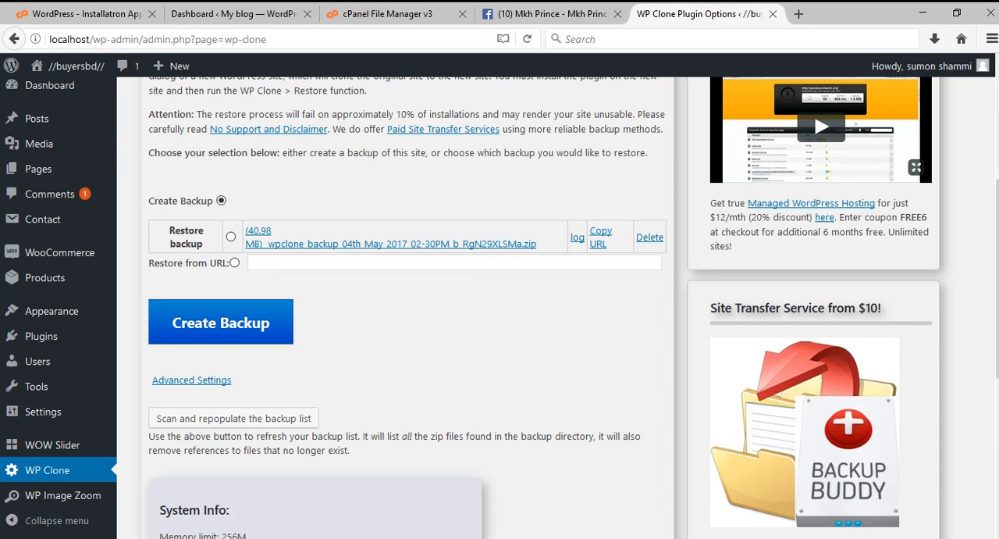
pyautogui.moveTo(279, 39); pyautogui.dragTo(243, 39)
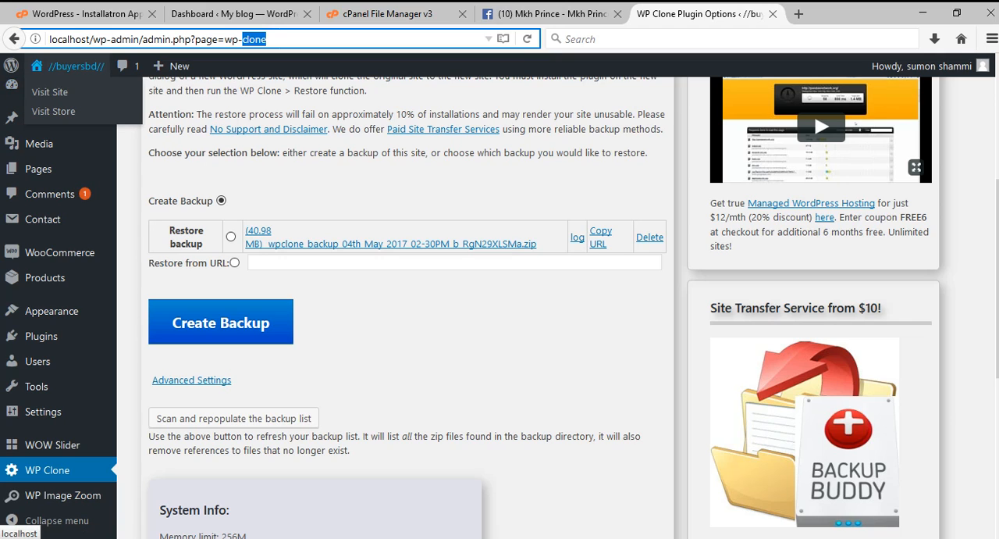
pyautogui.keyDown('ctrl'); pyautogui.click(72, 68); pyautogui.keyUp('ctrl')
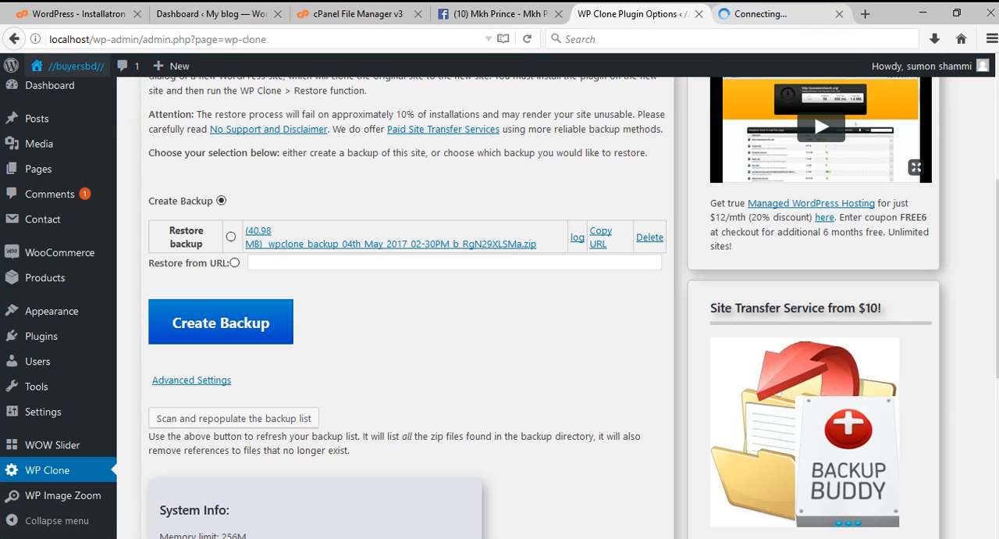
pyautogui.click(767, 14)
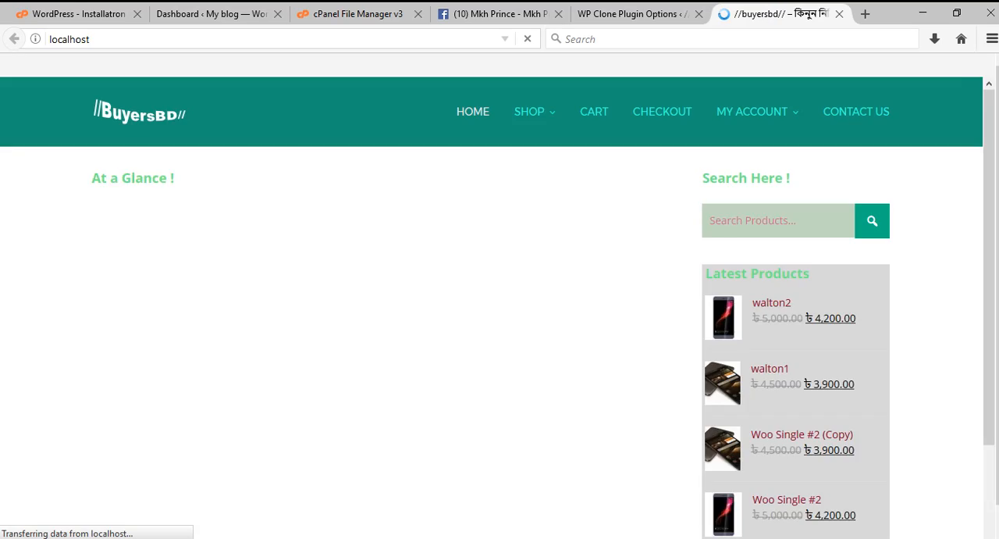
pyautogui.click(145, 38)
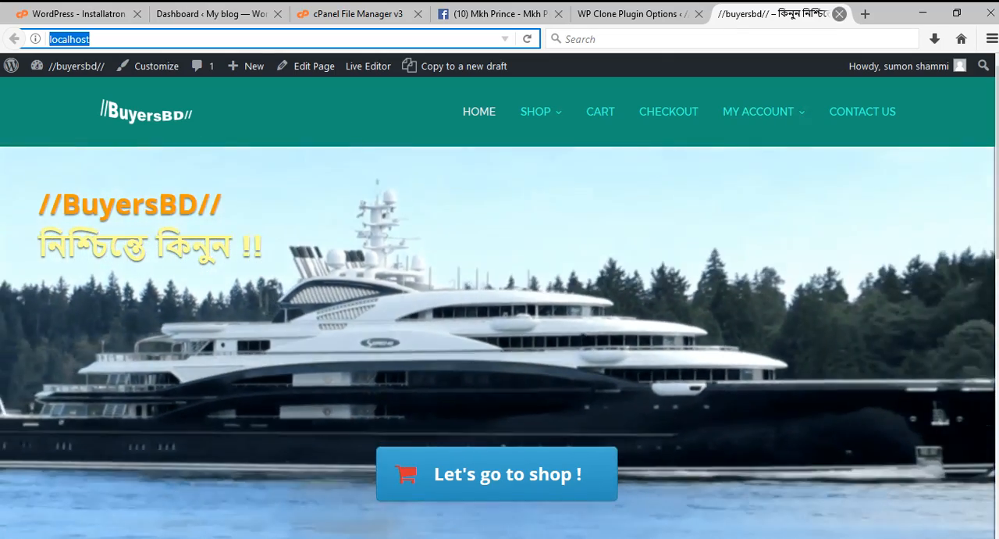
pyautogui.click(840, 13)
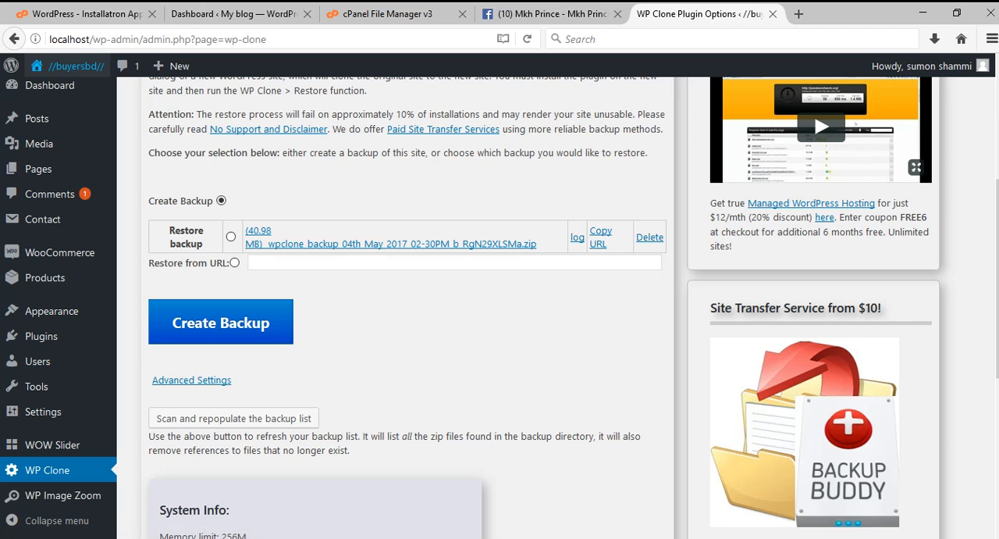
# Locate the wpclone_backup zip in the WampServer www directory under wp-content/uploads/wp-clone, and close the folder window.
pyautogui.click(824, 538)
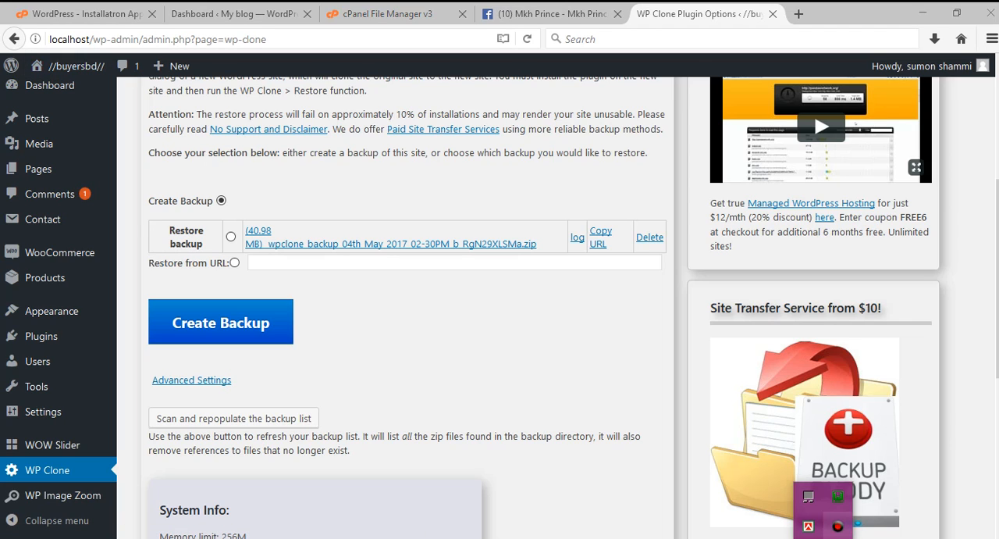
pyautogui.click(837, 495)
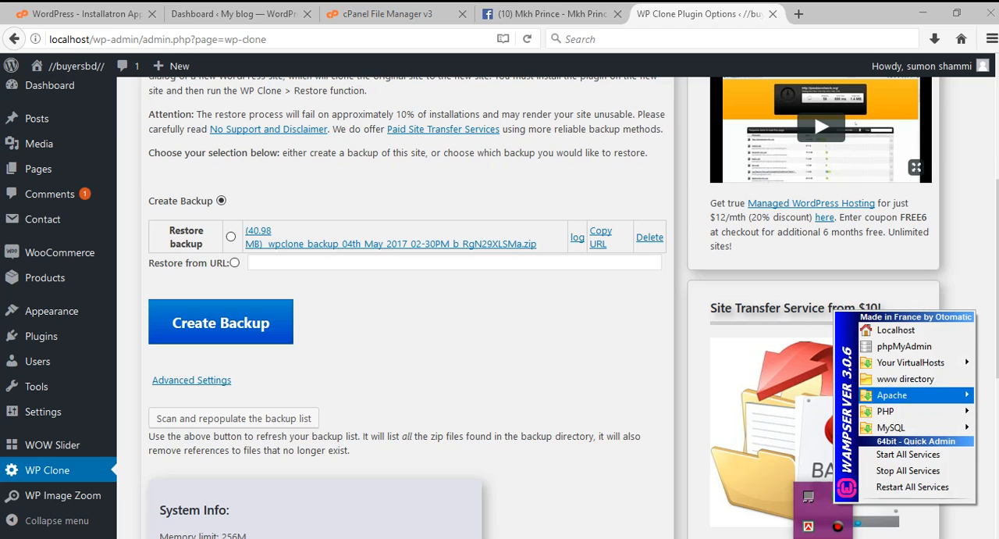
pyautogui.click(875, 377)
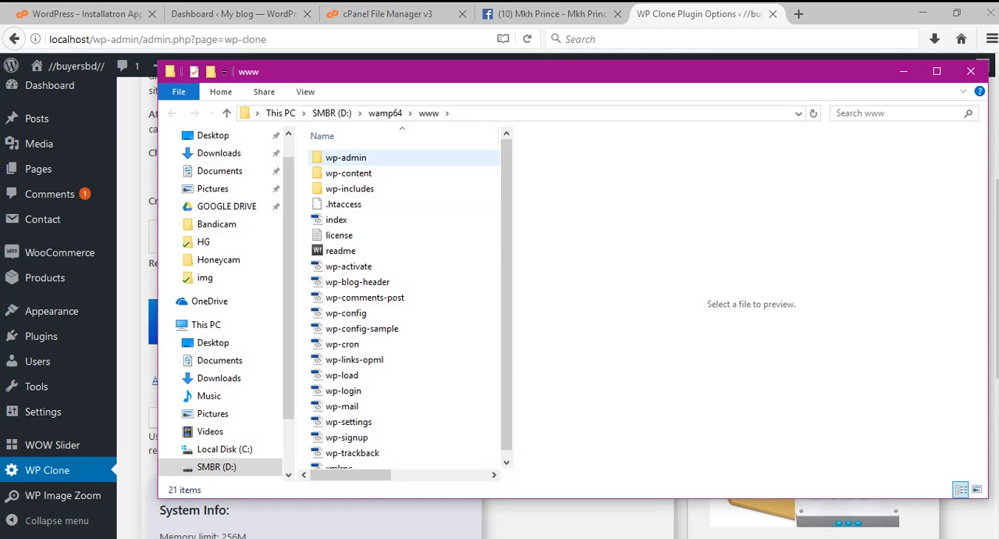
pyautogui.doubleClick(374, 171)
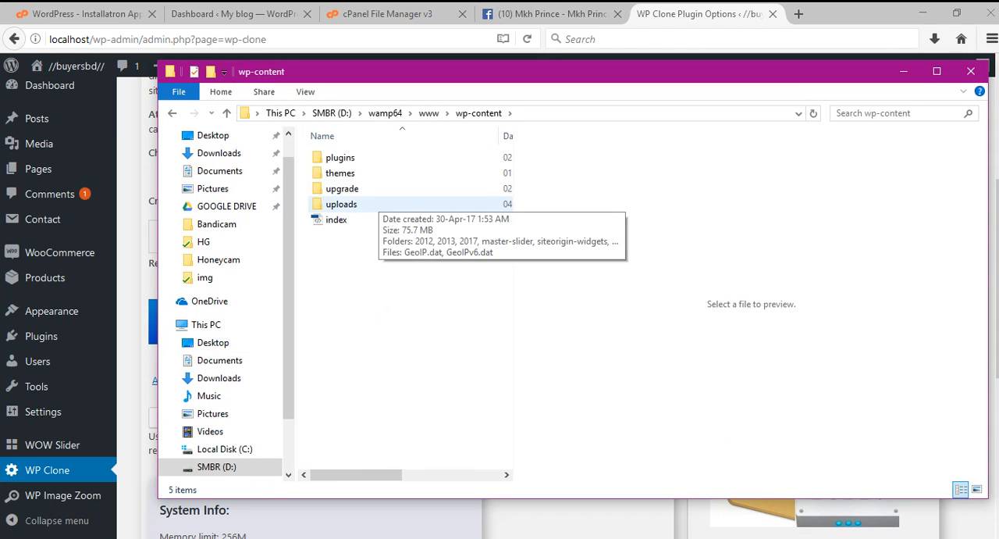
pyautogui.doubleClick(374, 204)
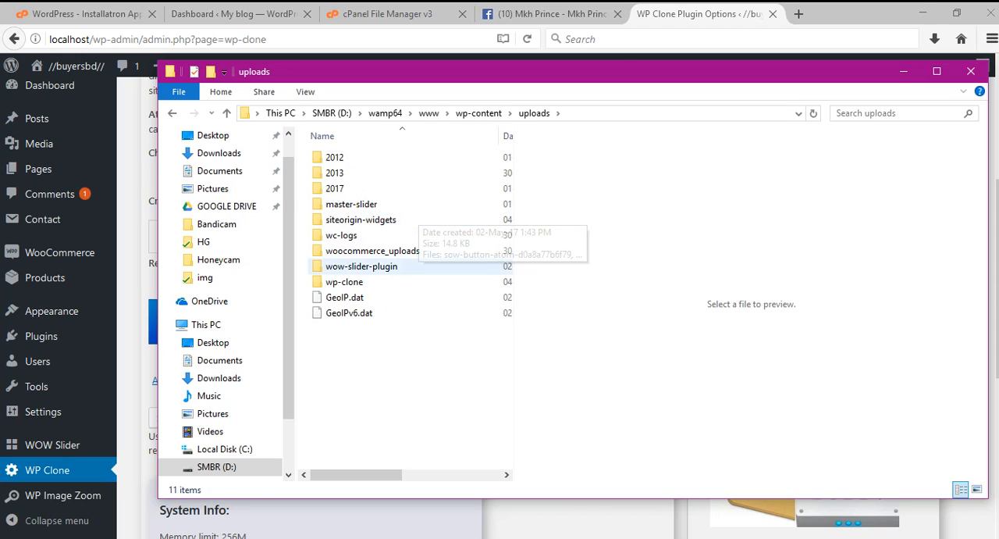
pyautogui.doubleClick(381, 283)
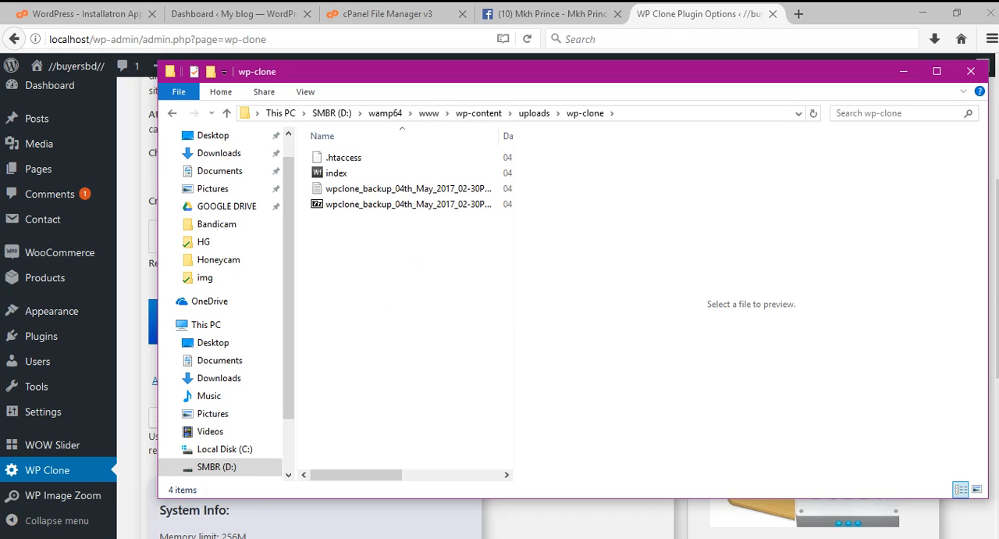
pyautogui.click(374, 204)
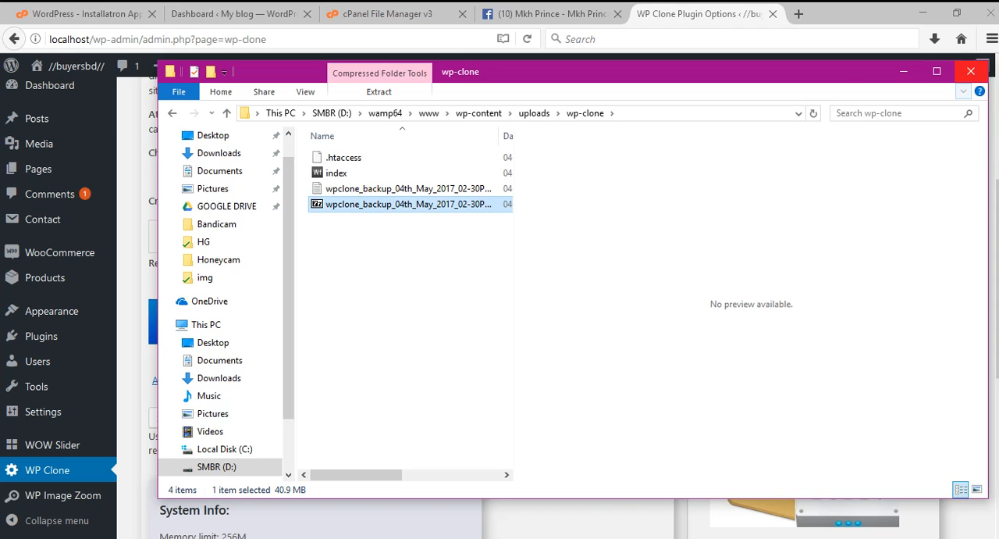
pyautogui.click(971, 71)
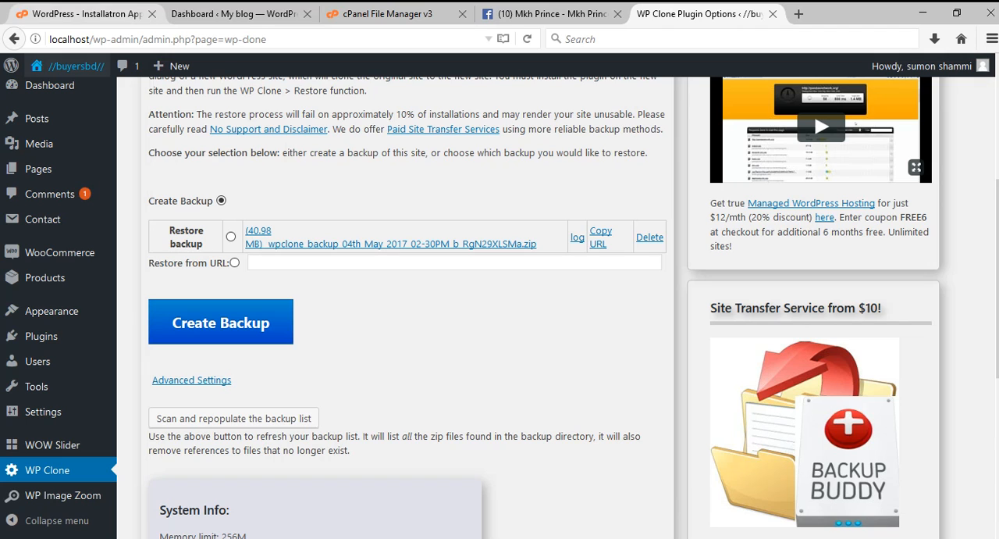
pyautogui.click(94, 14)
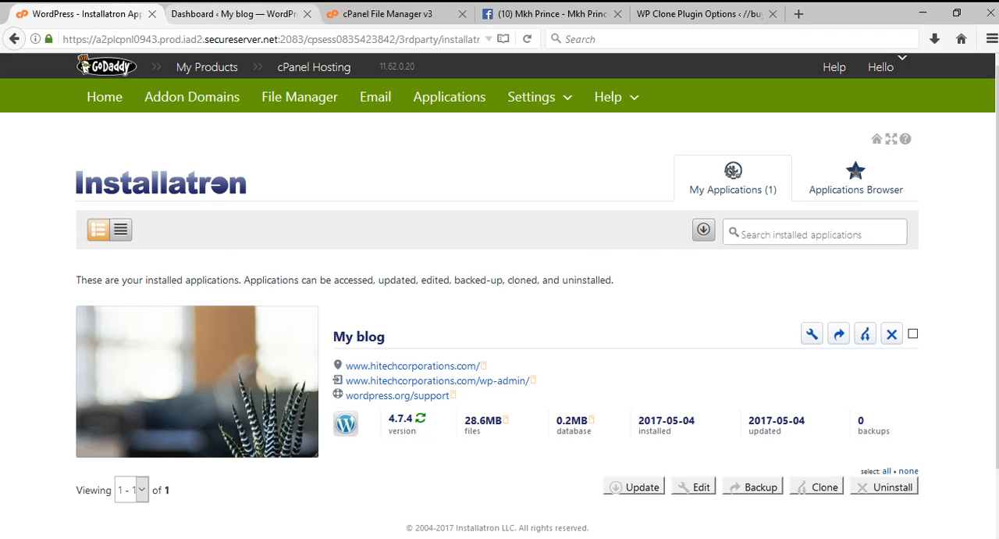
pyautogui.click(211, 12)
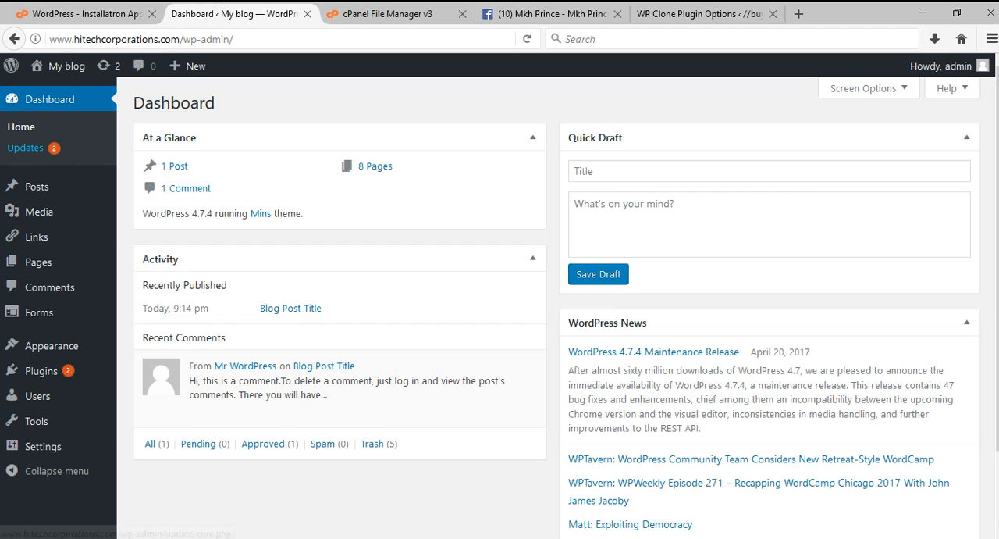
pyautogui.moveTo(62, 66)
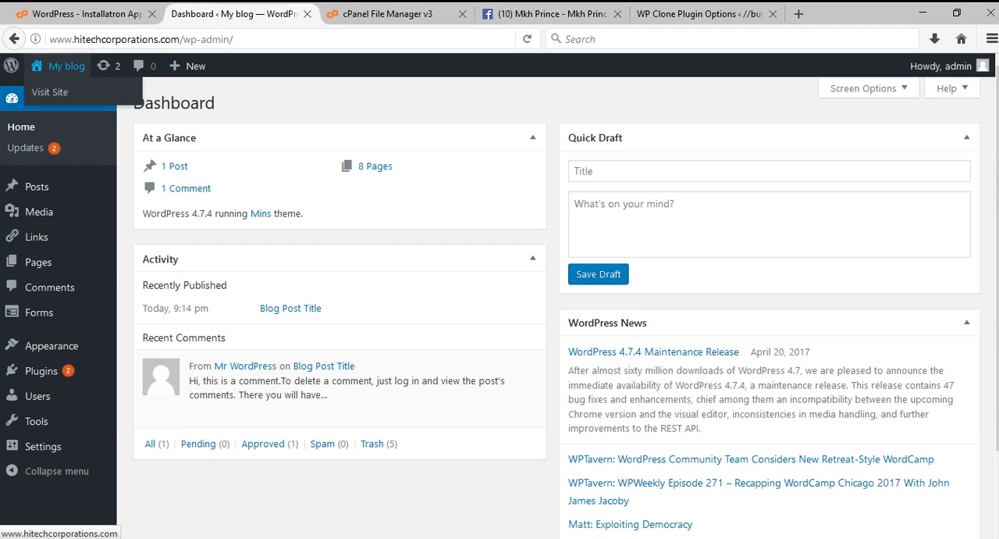
pyautogui.middleClick(63, 66)
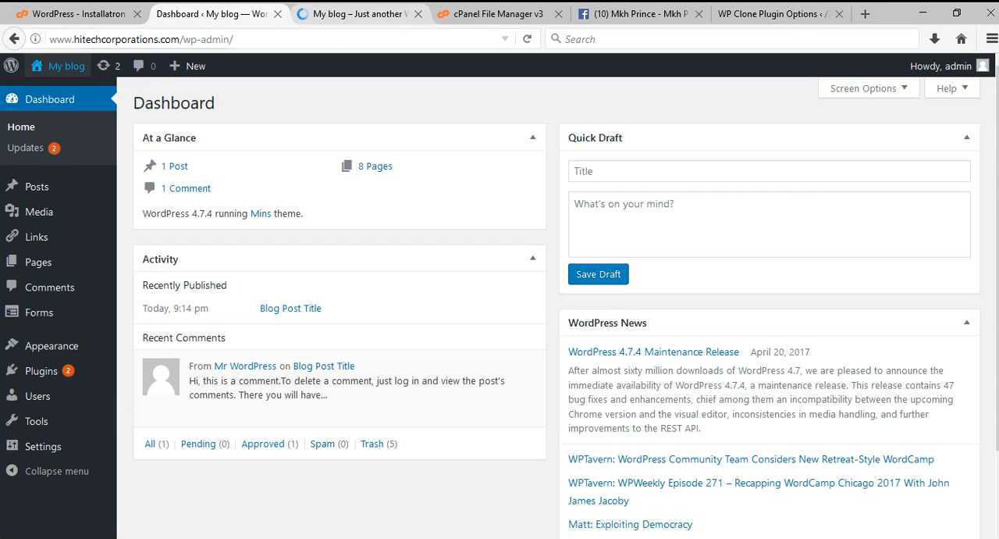
pyautogui.click(341, 10)
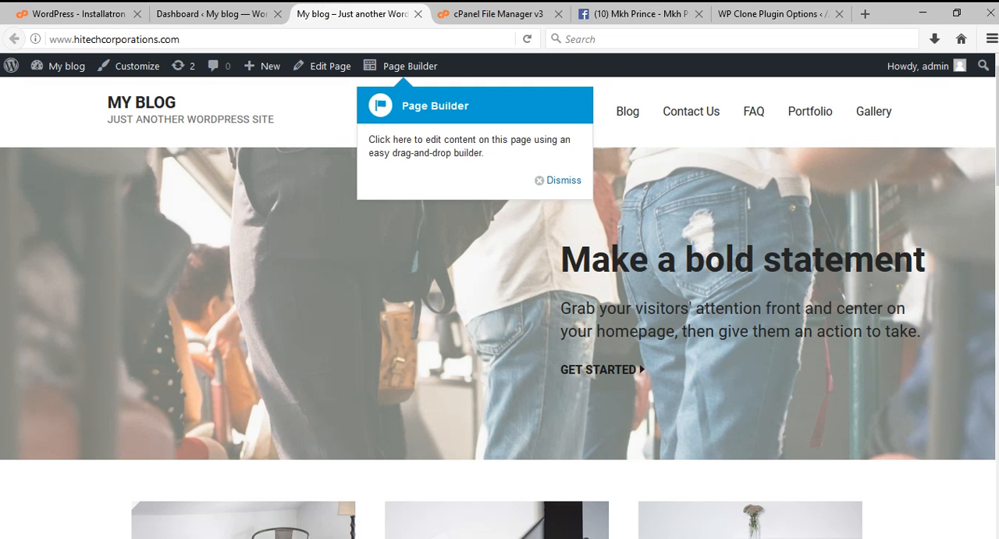
pyautogui.scroll(-8, 499, 313)
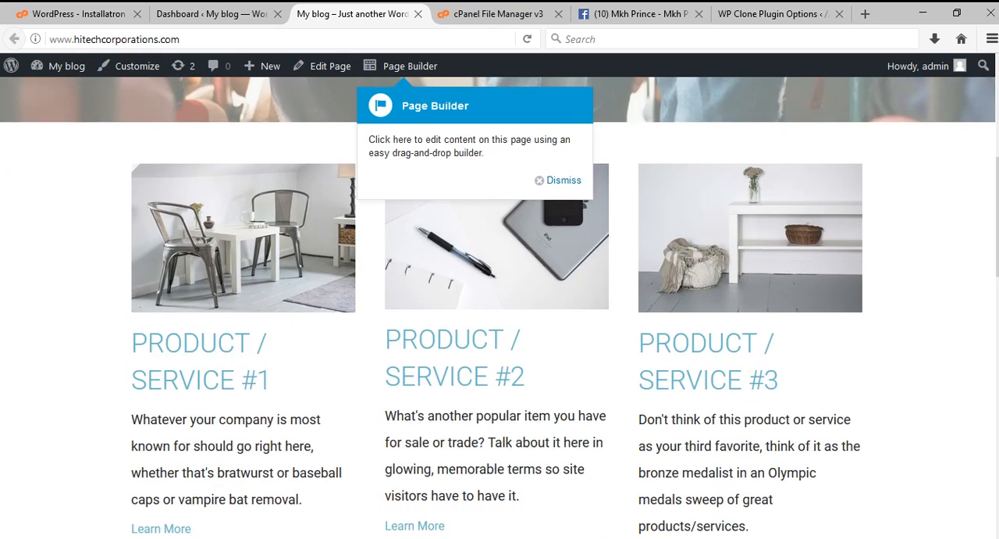
pyautogui.scroll(4, 500, 312)
pyautogui.scroll(5, 500, 312)
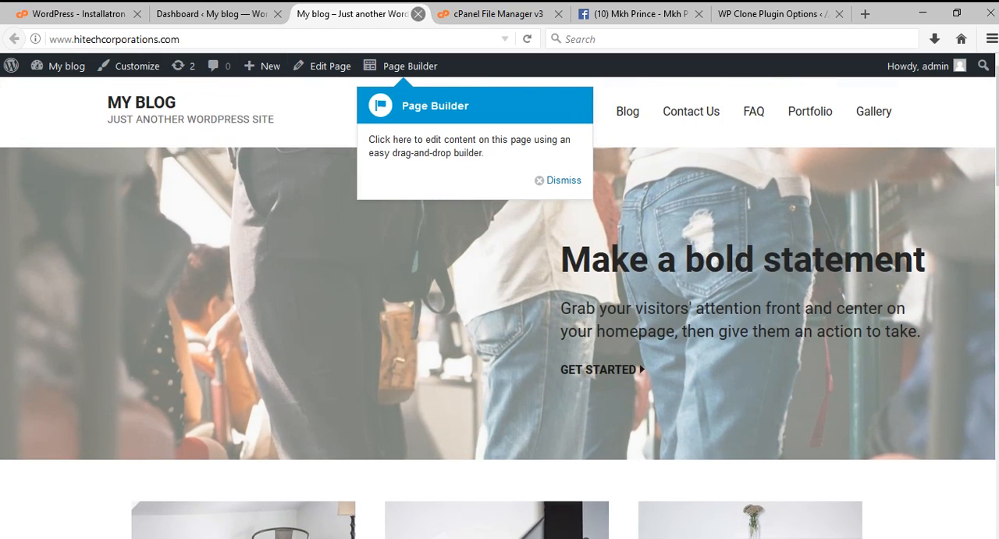
pyautogui.click(418, 13)
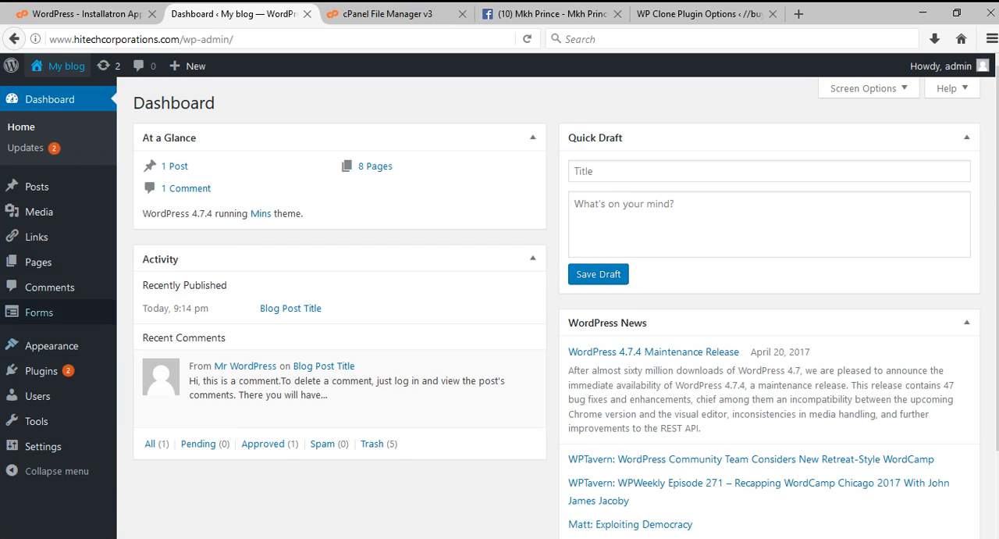
# Find the WP Clone by WP Academy plugin by searching for wpclone, and install and activate it on My blog.
pyautogui.moveTo(42, 370)
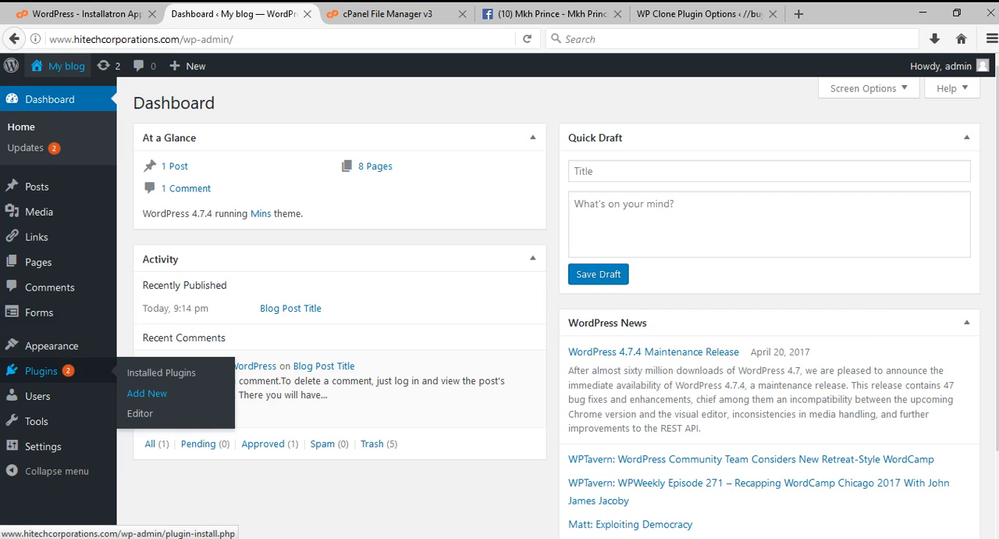
pyautogui.click(147, 393)
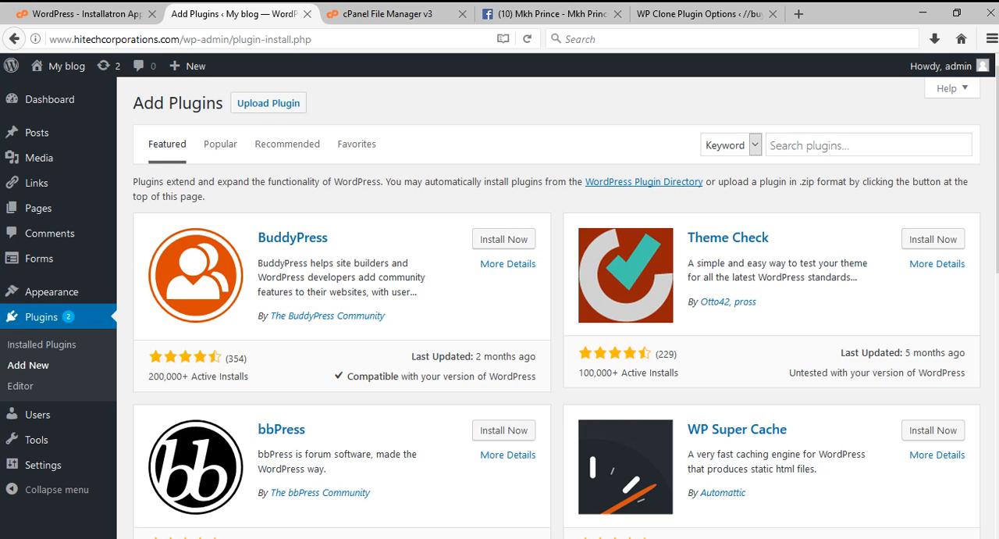
pyautogui.click(824, 145)
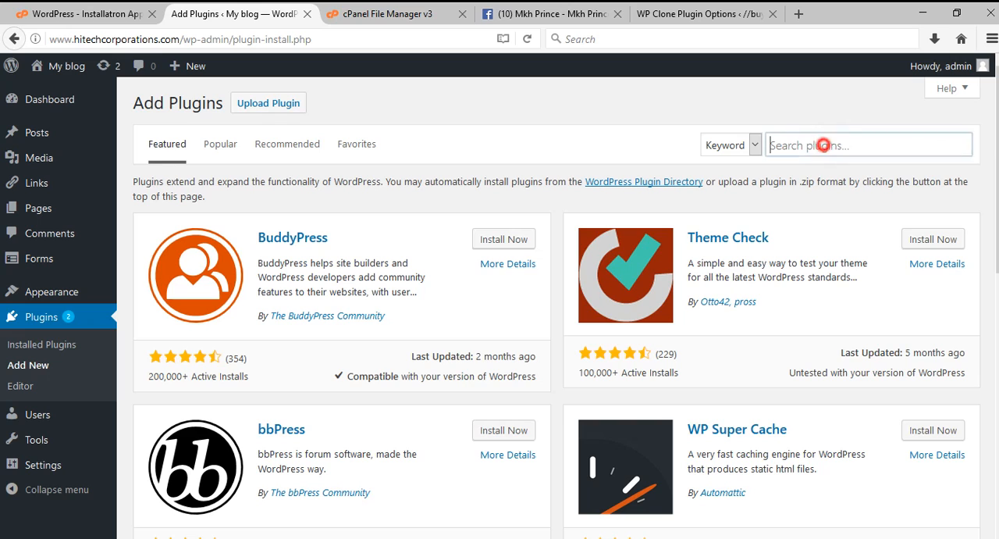
pyautogui.click(824, 146)
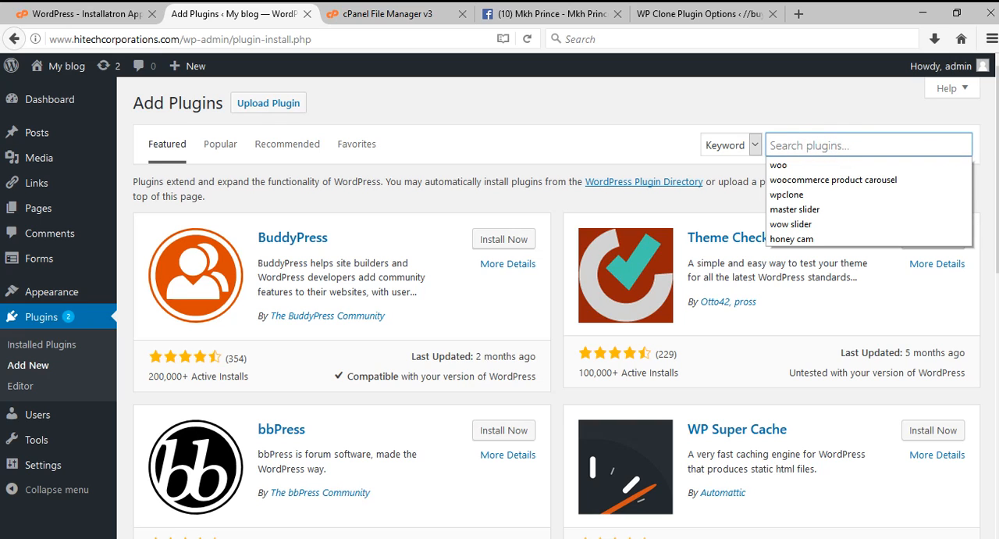
pyautogui.click(806, 195)
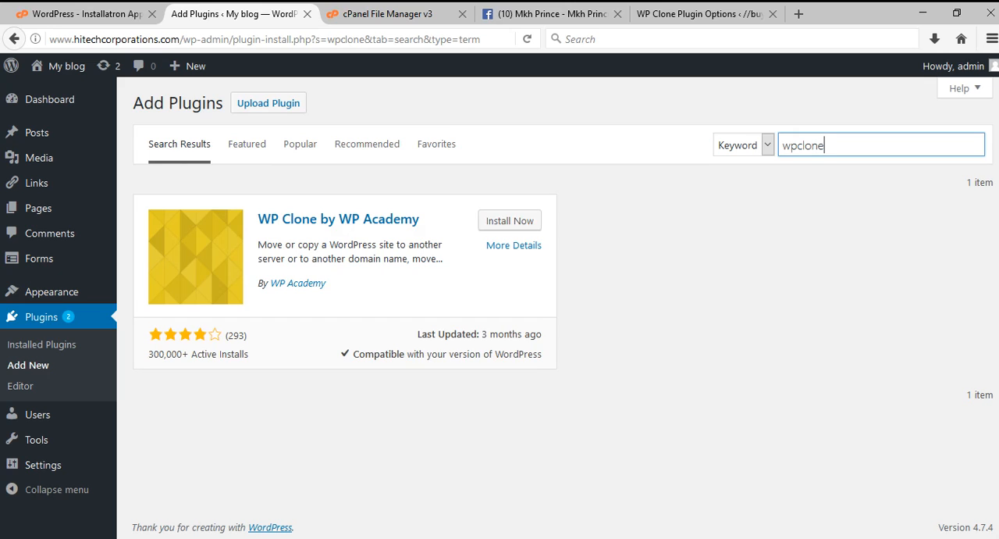
pyautogui.click(495, 220)
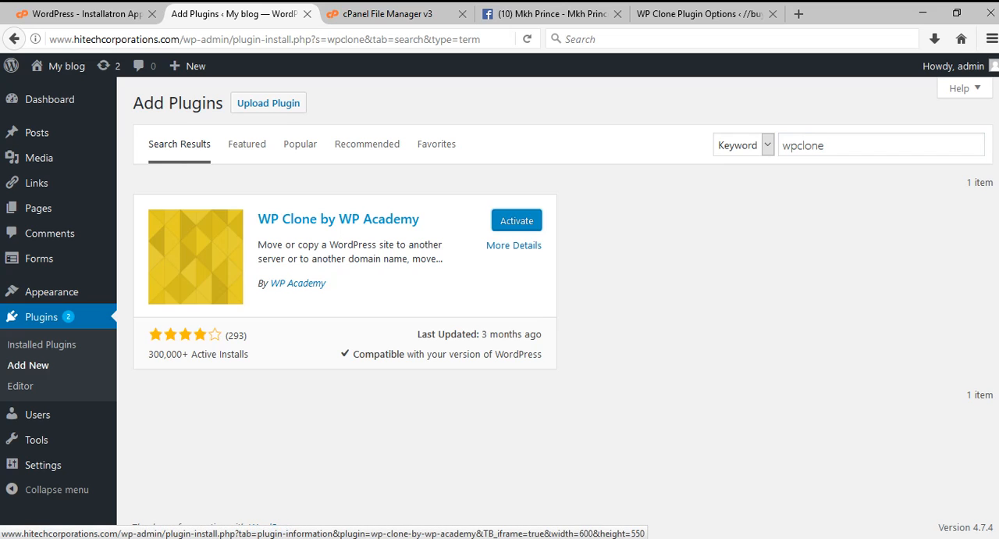
pyautogui.click(517, 221)
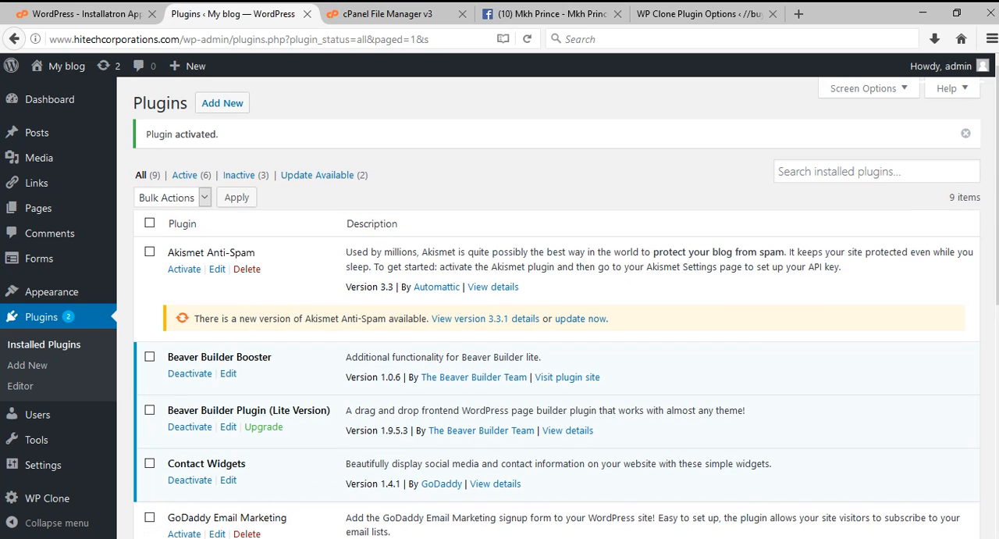
# Set WP Clone on My blog to Restore from URL and accept the I AGREE terms required for restoring.
pyautogui.click(47, 495)
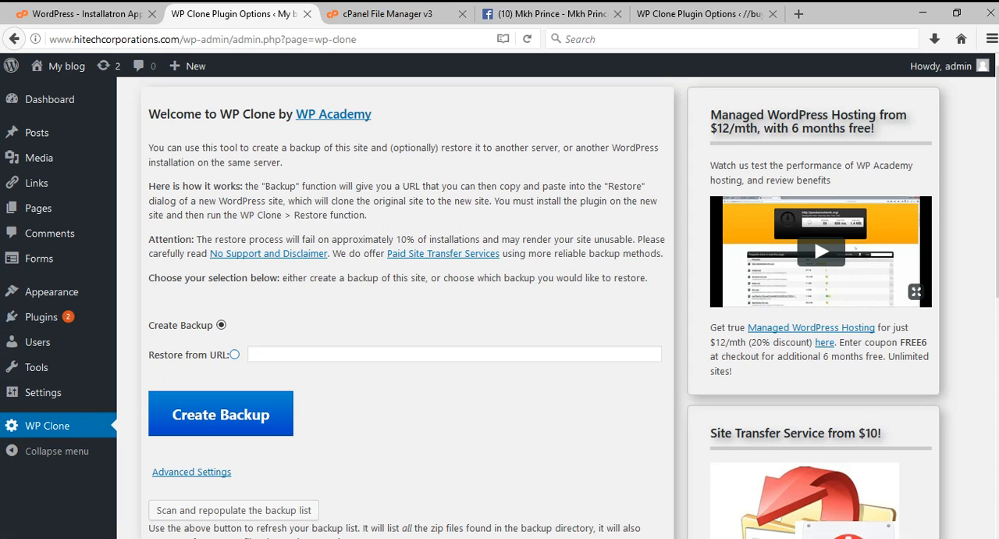
pyautogui.click(234, 354)
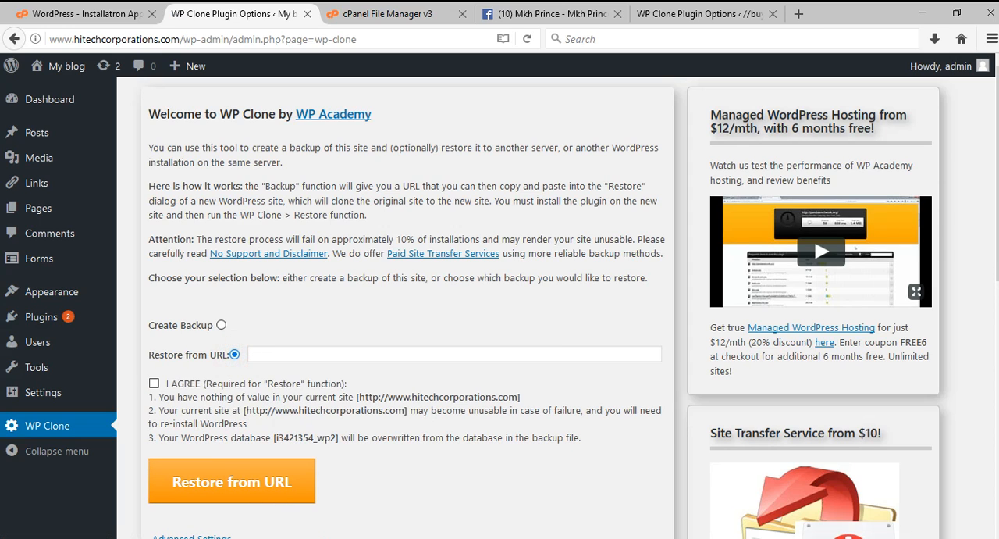
pyautogui.click(153, 384)
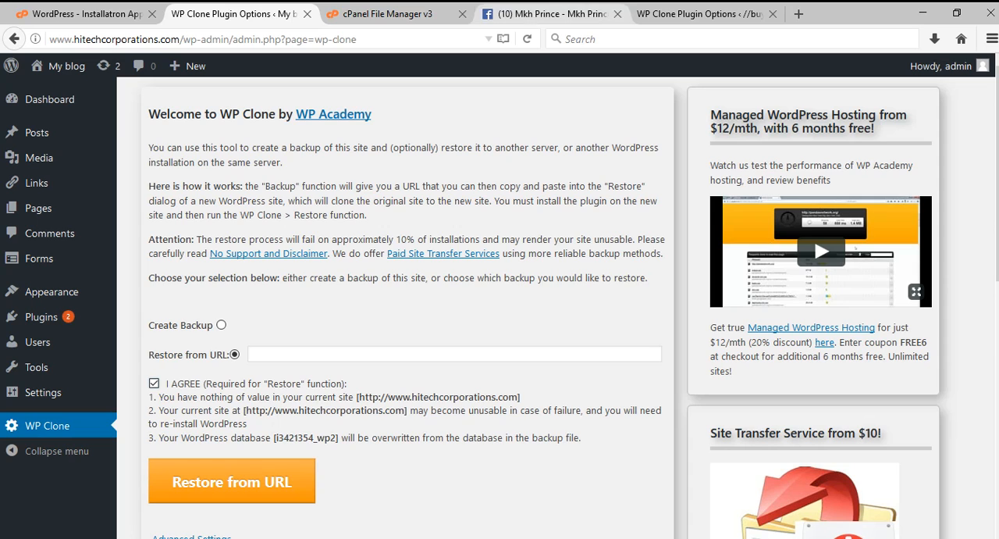
# Copy the link address of the 04th May 2017 backup zip from the local site's WP Clone page and return to My blog's restore form.
pyautogui.click(663, 13)
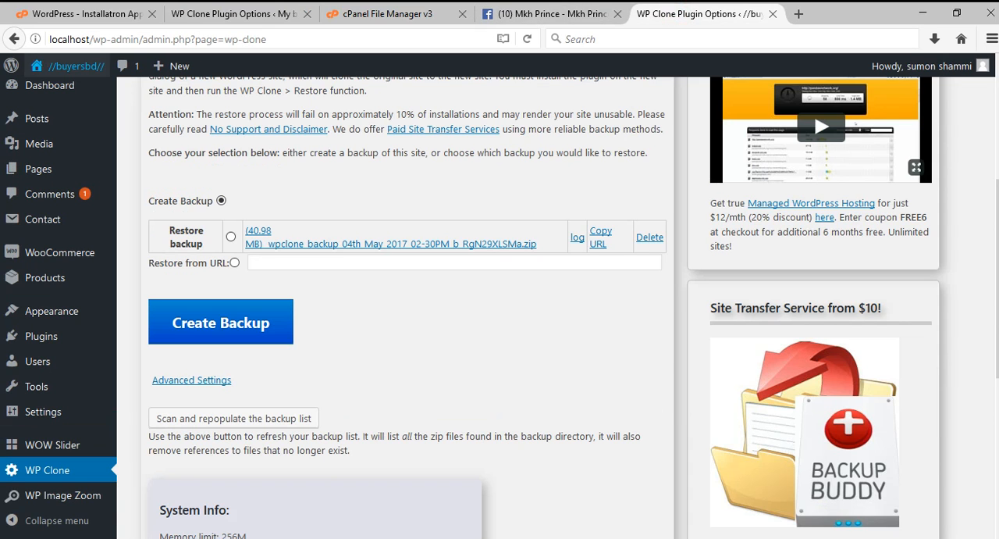
pyautogui.rightClick(405, 243)
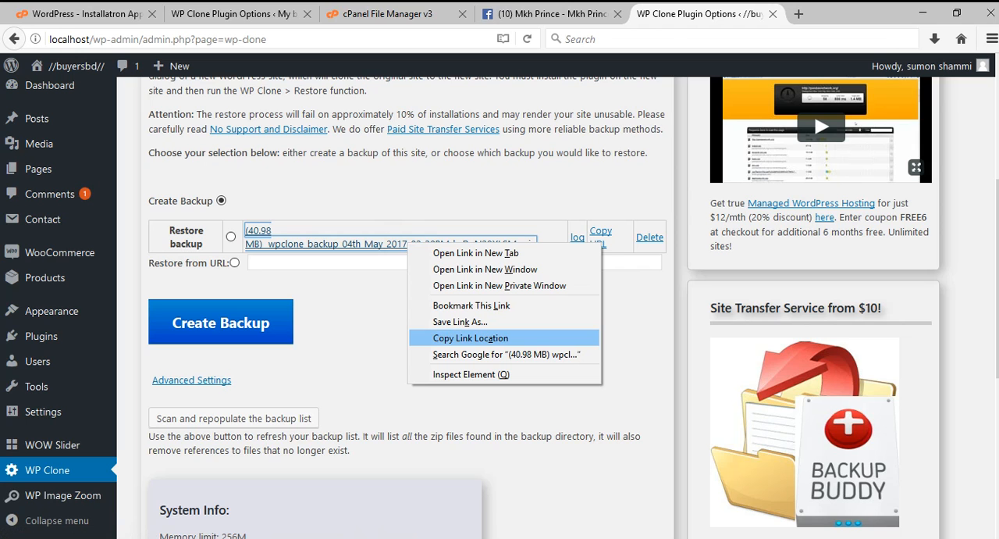
pyautogui.click(500, 338)
pyautogui.click(225, 14)
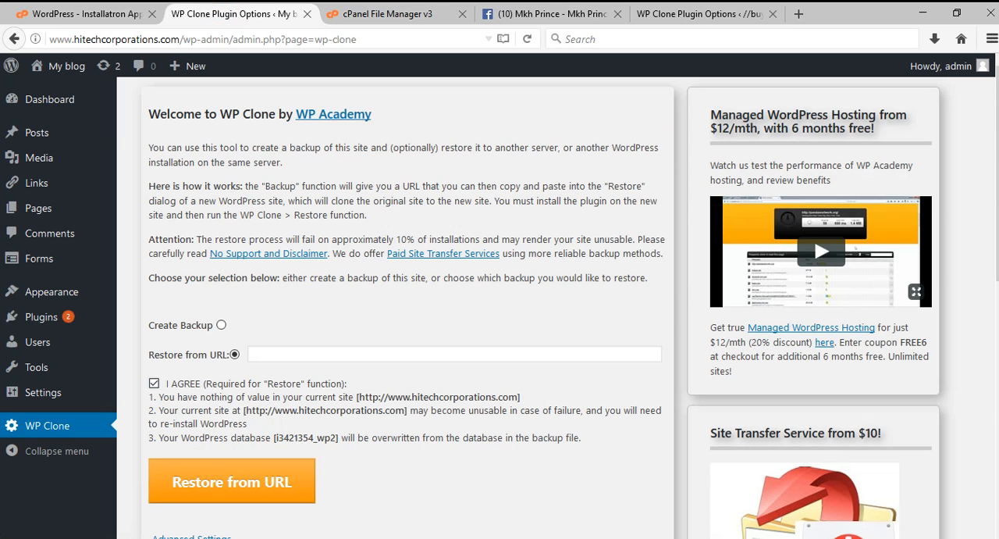
# Try to restore My blog from the copied localhost URL of the 04th May 2017 backup zip, and reopen the WP Clone page.
pyautogui.click(279, 353)
pyautogui.rightClick(279, 354)
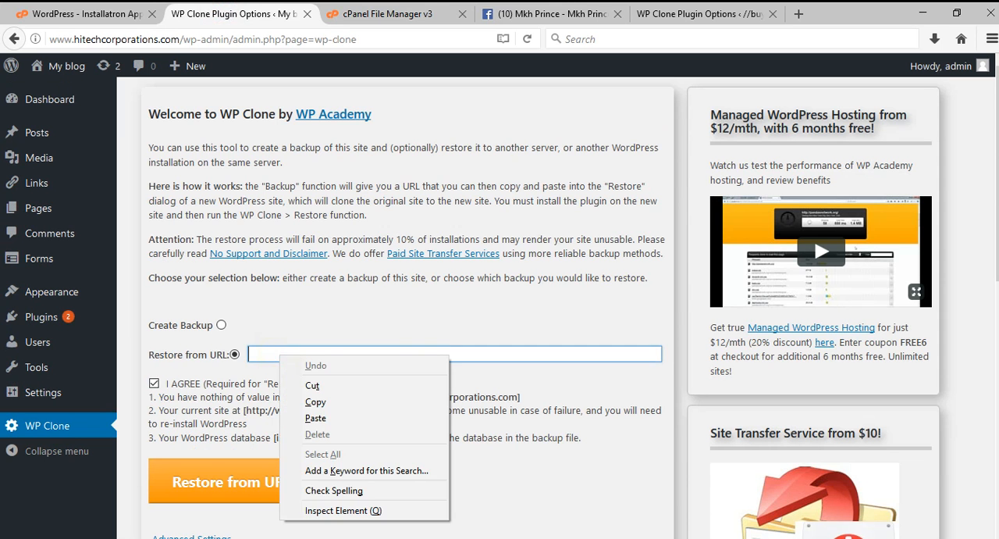
pyautogui.click(332, 416)
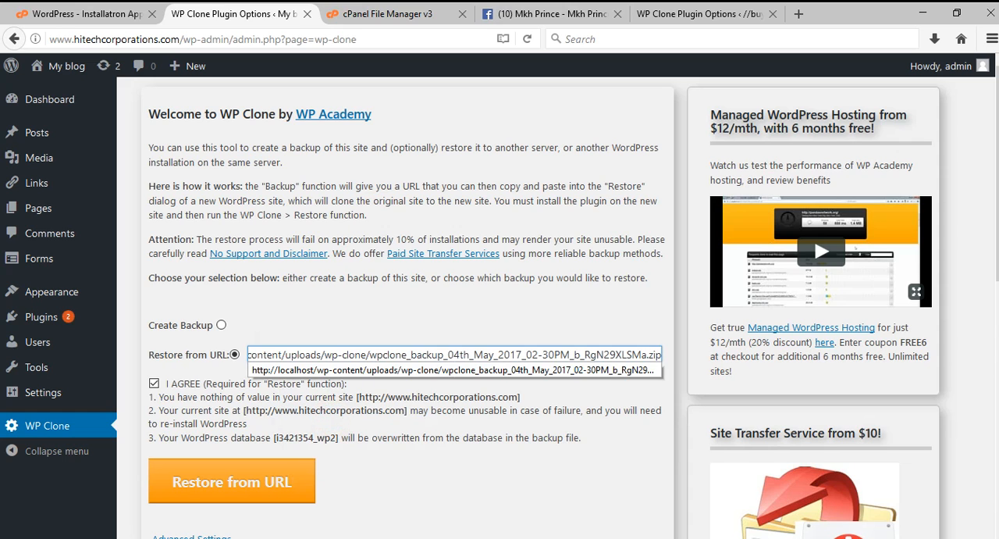
pyautogui.click(232, 482)
pyautogui.click(518, 263)
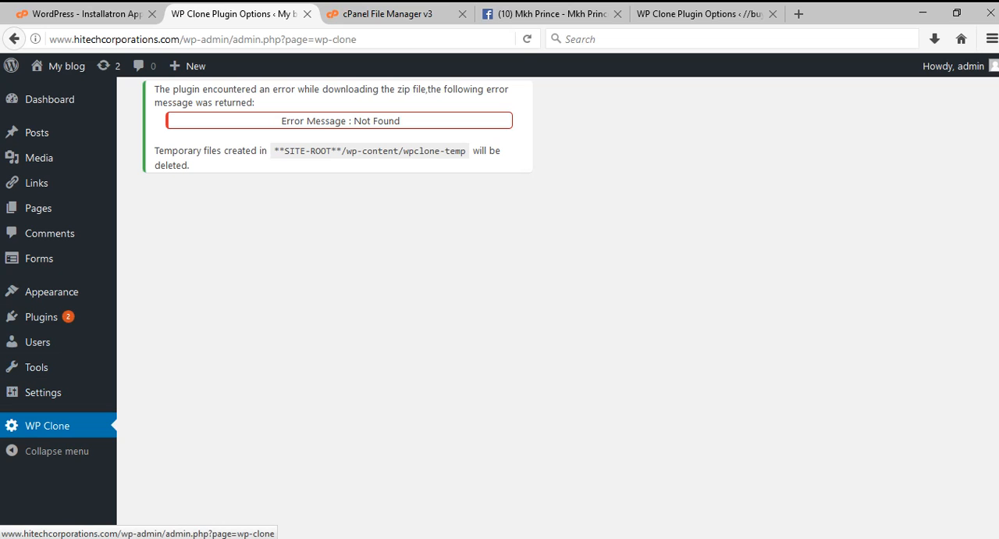
pyautogui.click(72, 423)
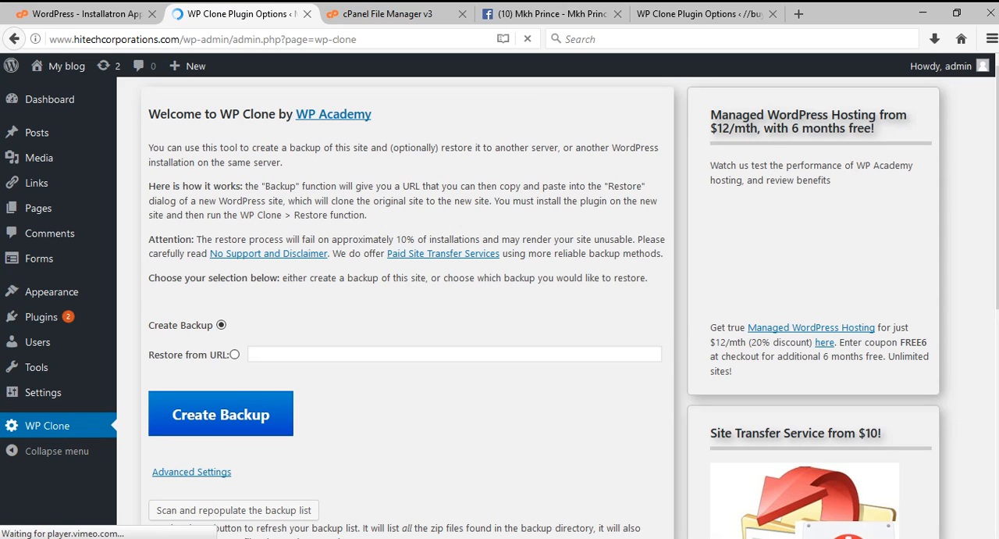
# Move the wpclone_restore_04th_May_2017 log file in public_html/wp-content/uploads/wp-clone to the trash in cPanel File Manager.
pyautogui.click(391, 13)
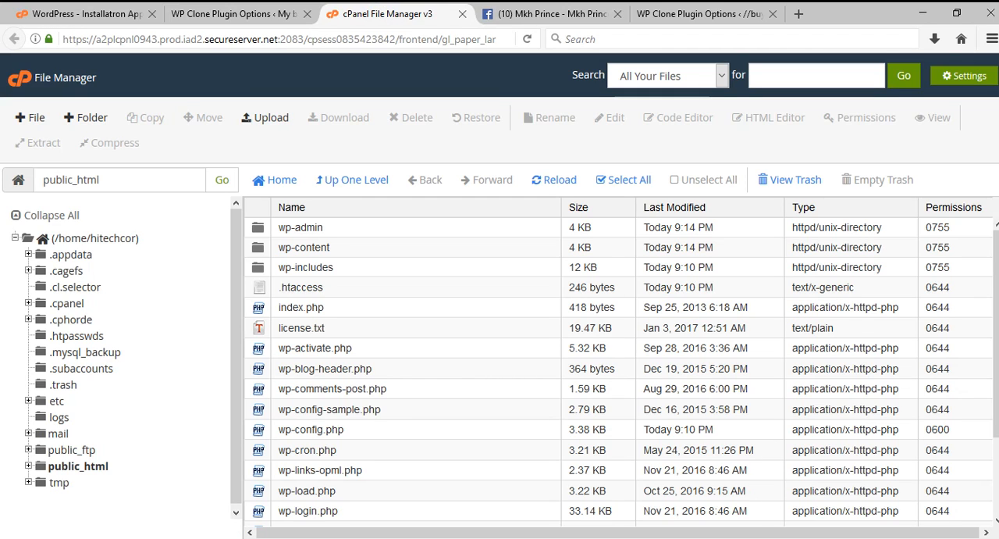
pyautogui.doubleClick(305, 247)
pyautogui.click(260, 254)
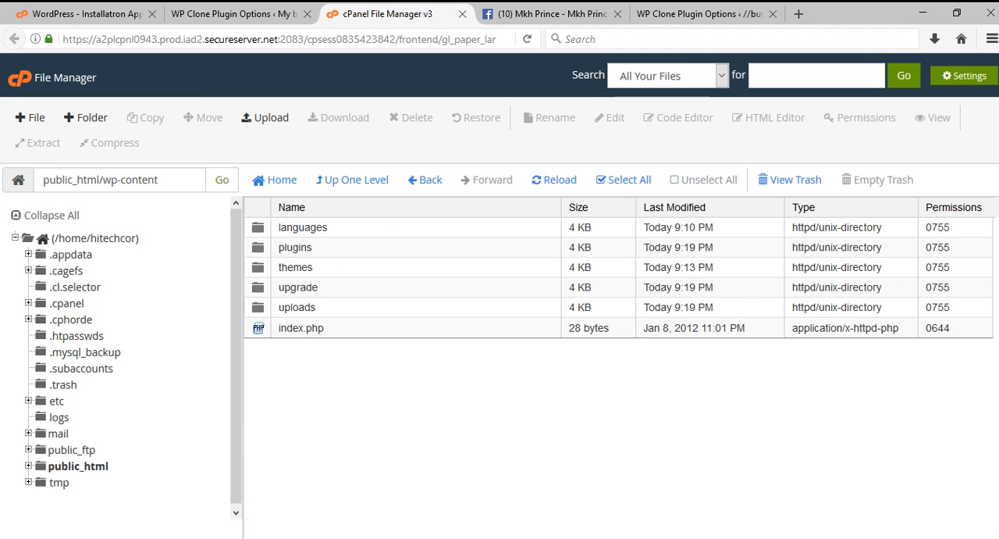
pyautogui.doubleClick(258, 308)
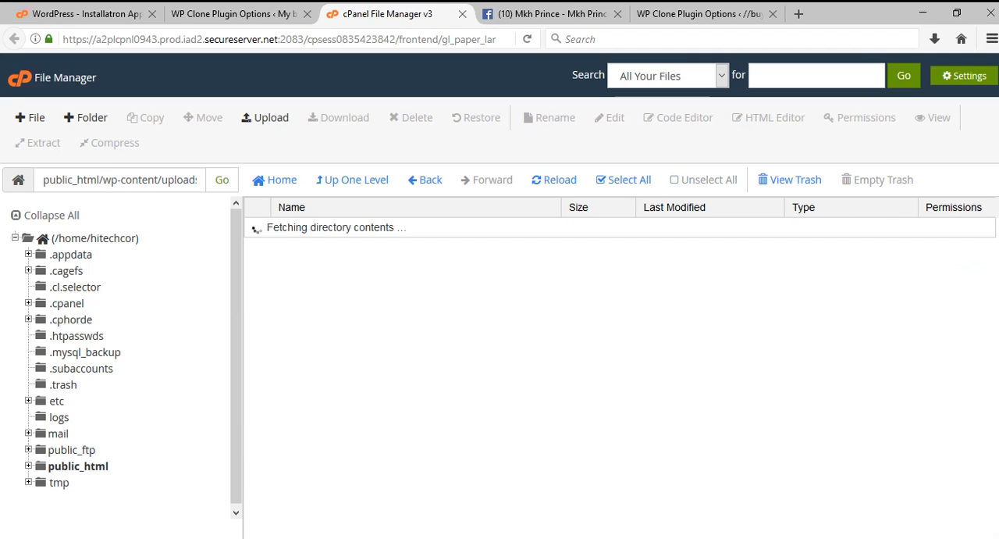
pyautogui.doubleClick(258, 288)
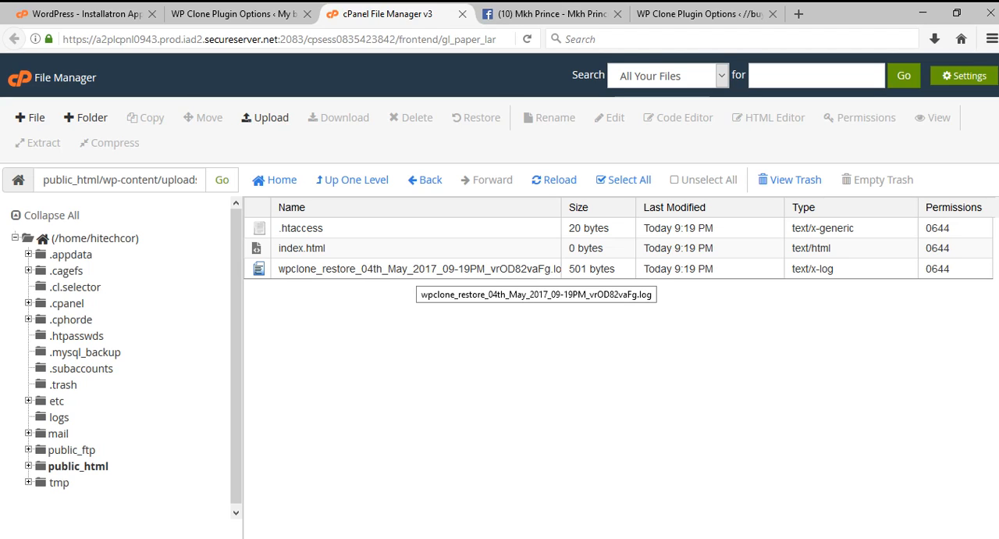
pyautogui.click(416, 268)
pyautogui.click(411, 117)
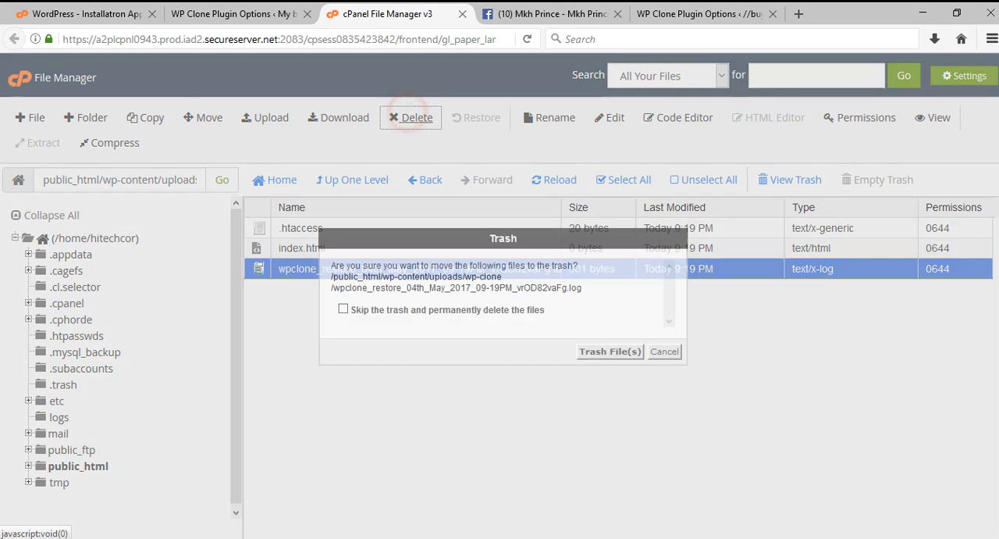
pyautogui.click(604, 351)
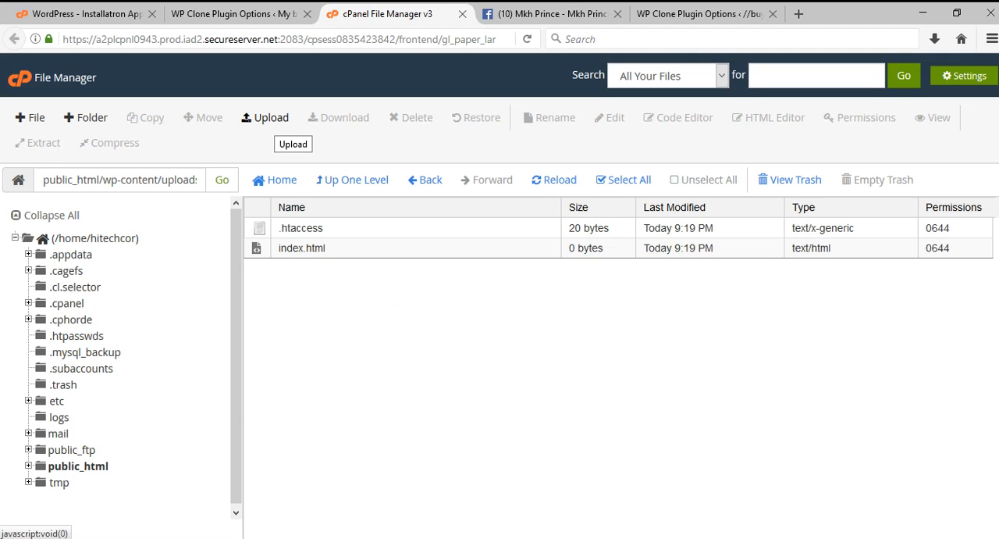
# Upload the local wpclone_backup_04th_May_2017_02-30PM zip file to the server's wp-content/uploads/wp-clone folder.
pyautogui.click(264, 117)
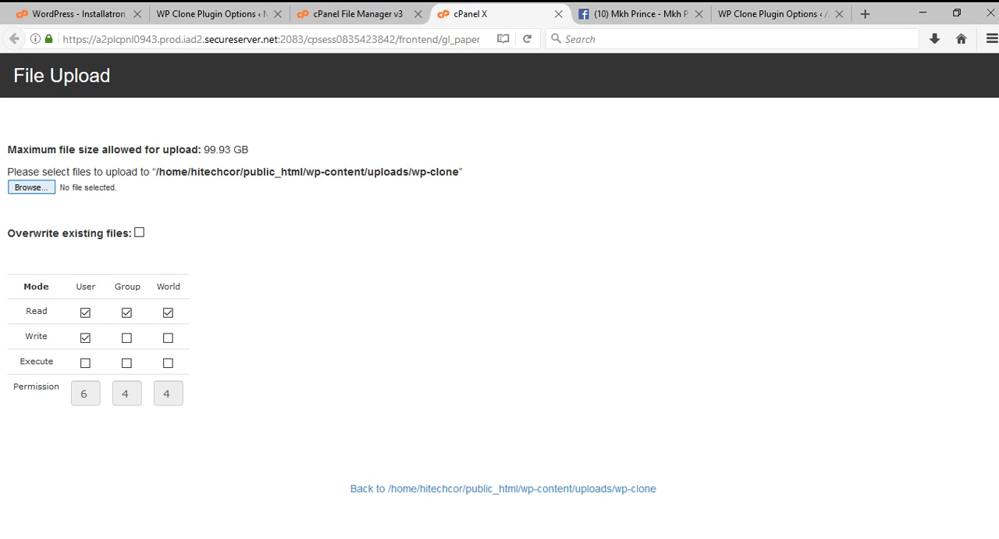
pyautogui.click(31, 187)
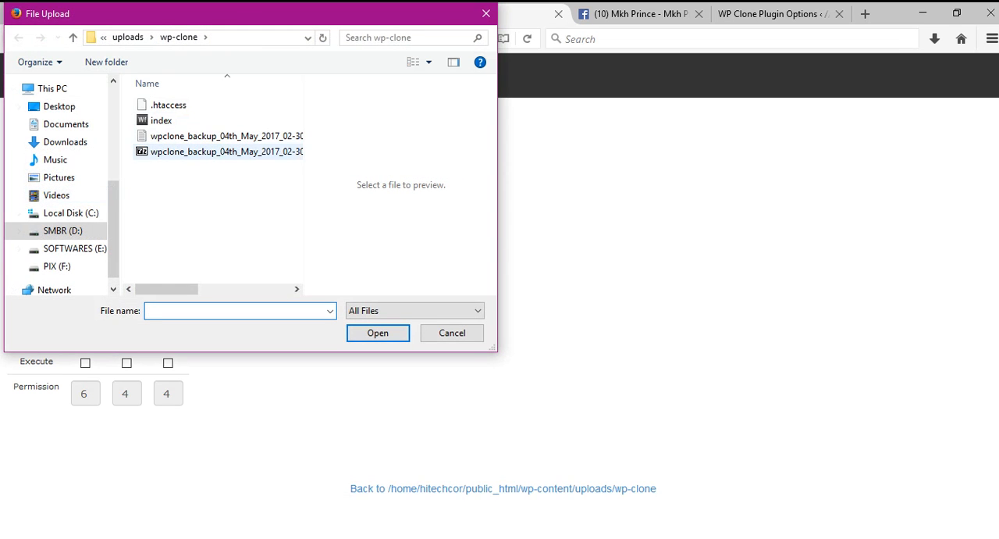
pyautogui.click(207, 152)
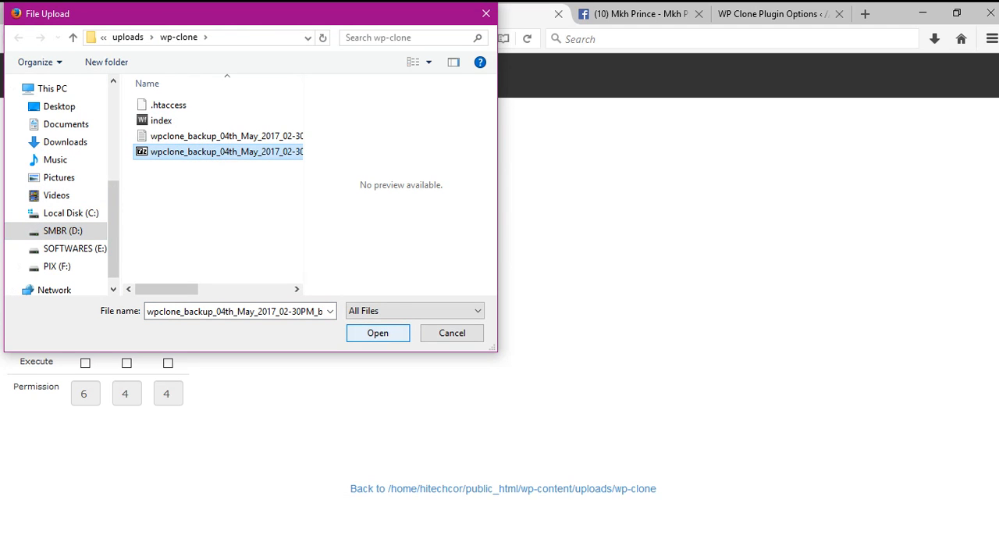
pyautogui.click(378, 332)
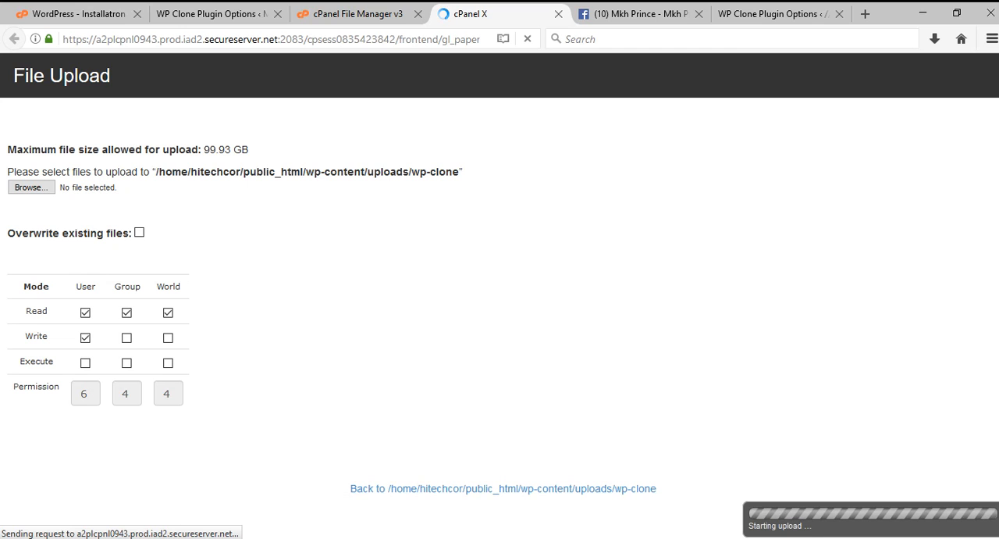
# Switch to FileZilla, refresh the remote public_html, examine its wp-content/uploads/wp-clone folder, and return to the upload page in Firefox.
pyautogui.moveTo(270, 538)
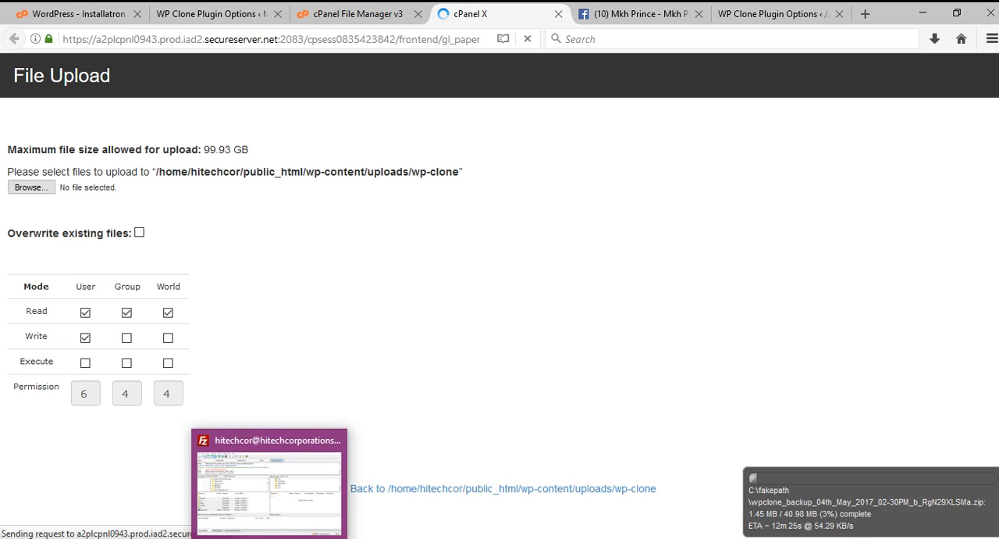
pyautogui.click(270, 538)
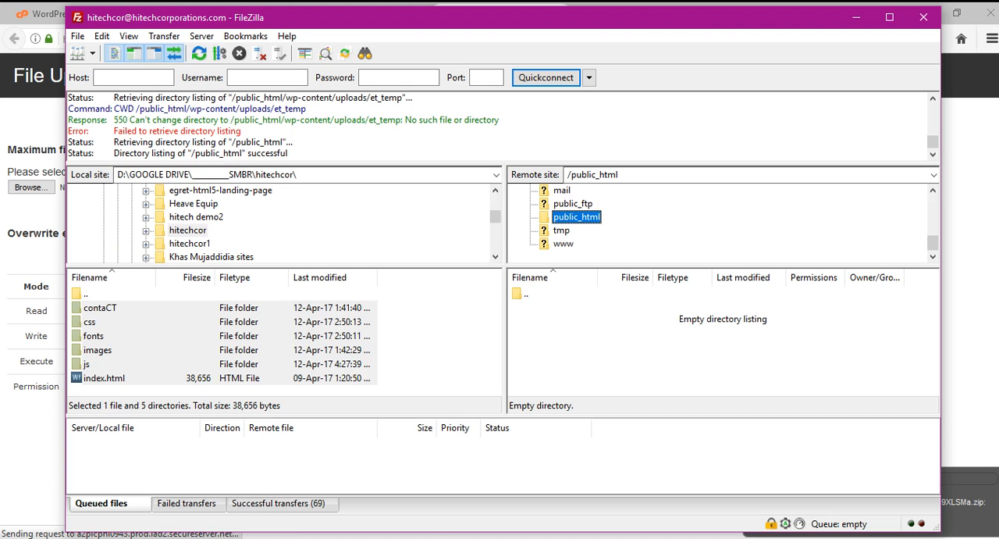
pyautogui.rightClick(562, 341)
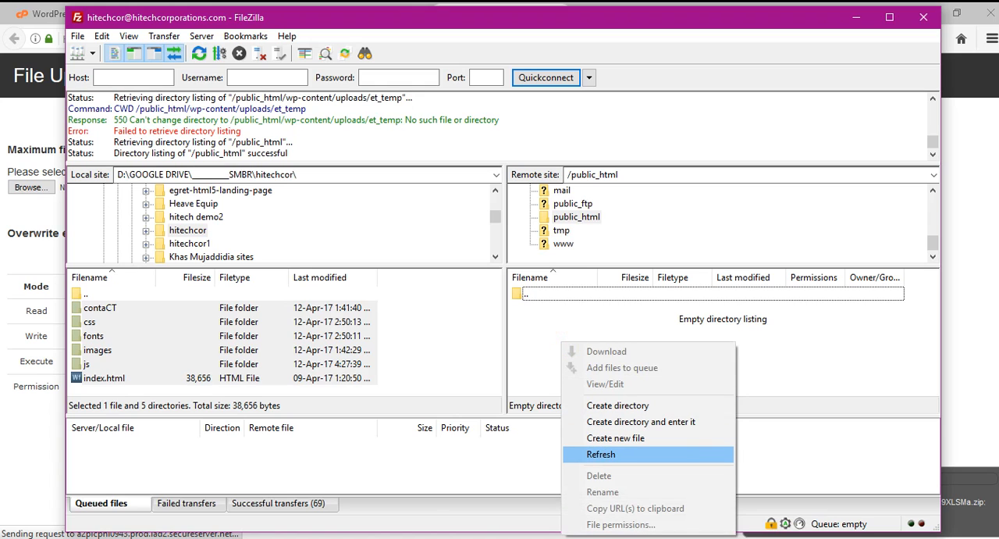
pyautogui.click(631, 454)
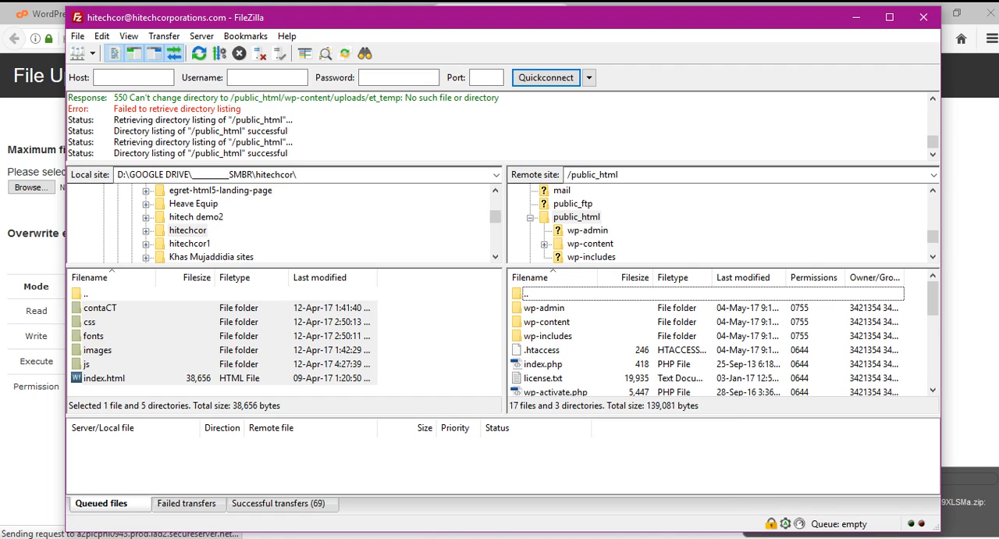
pyautogui.doubleClick(546, 322)
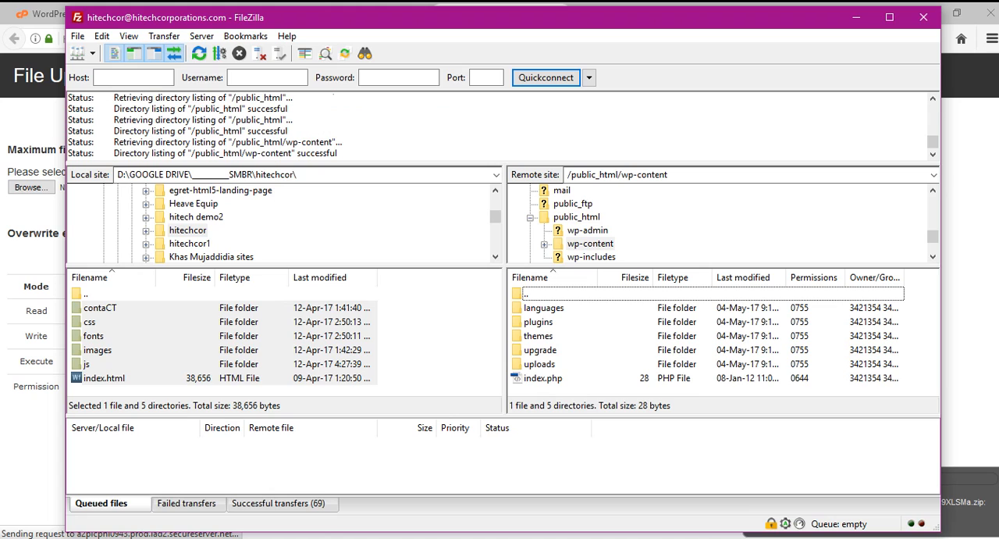
pyautogui.doubleClick(549, 363)
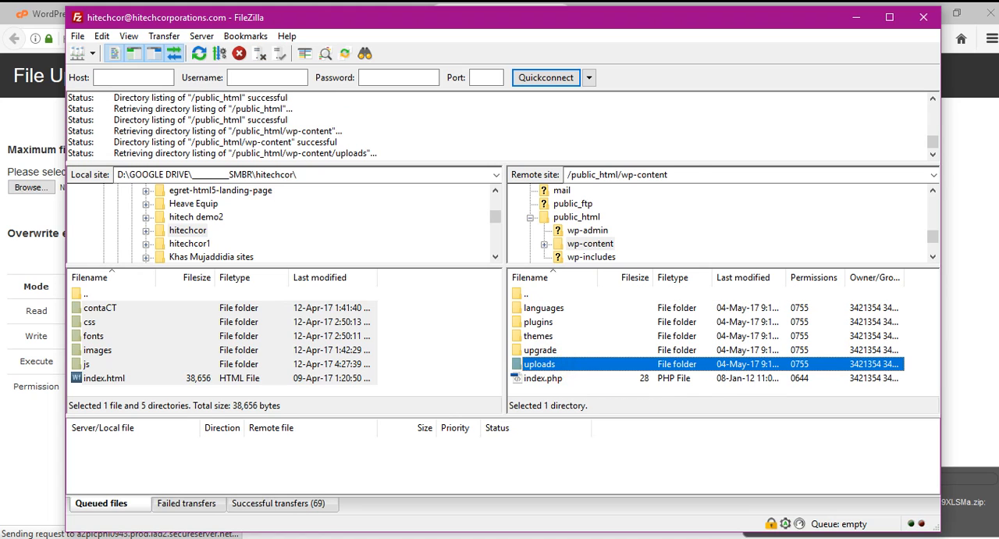
pyautogui.doubleClick(550, 350)
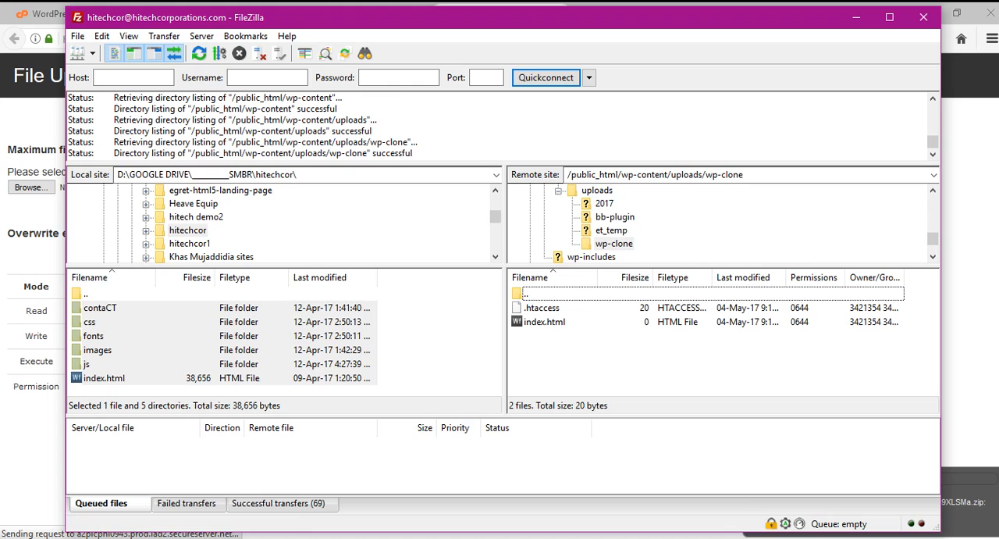
pyautogui.click(237, 537)
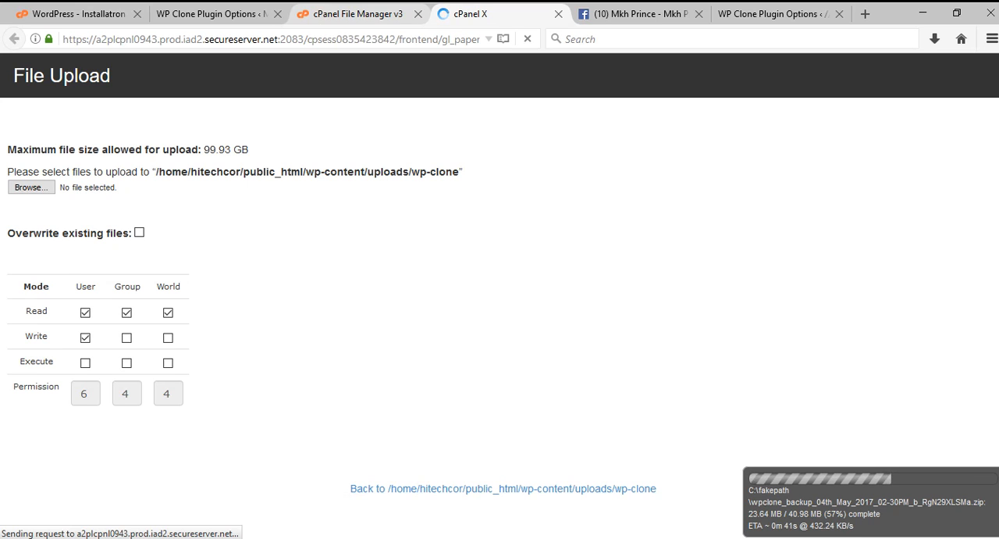
pyautogui.click(351, 13)
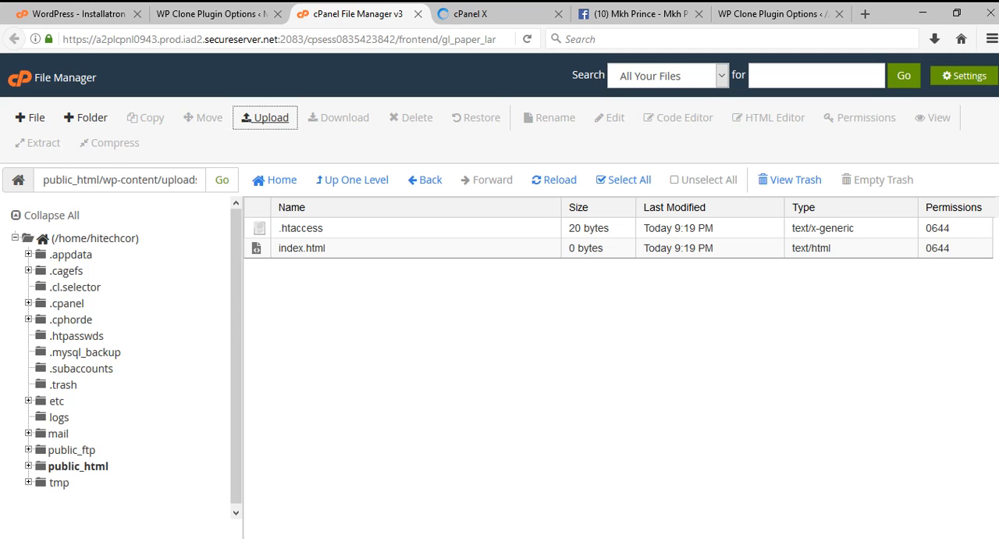
pyautogui.click(182, 7)
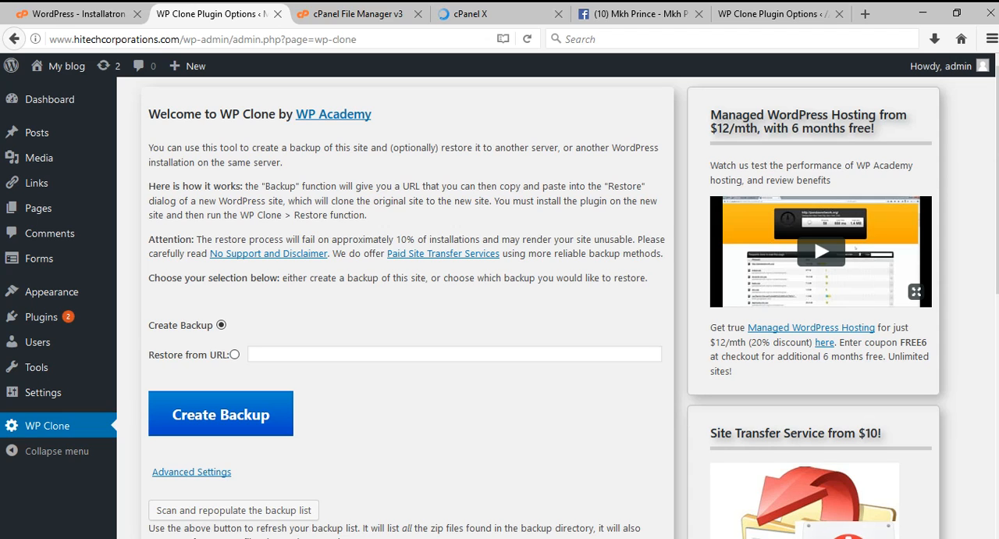
pyautogui.click(359, 9)
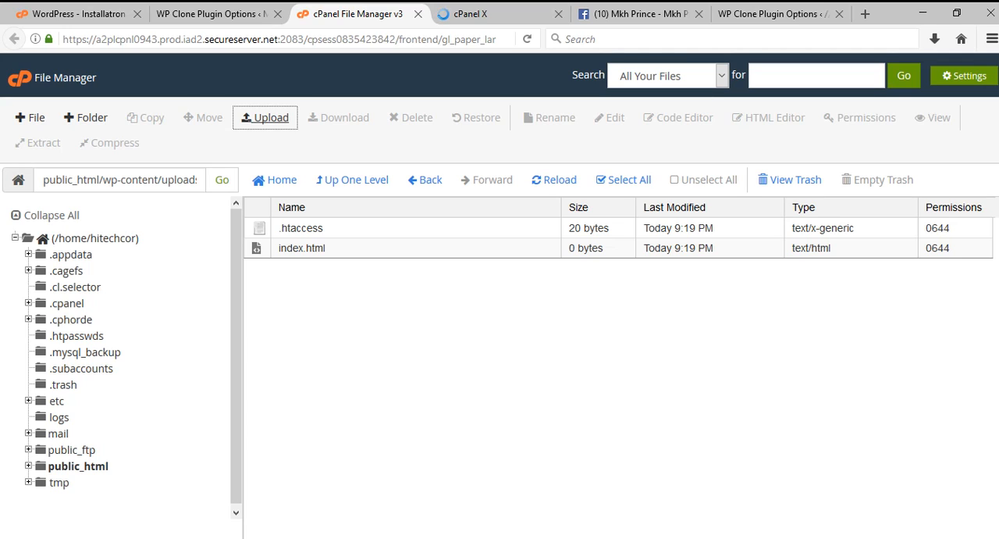
pyautogui.rightClick(464, 247)
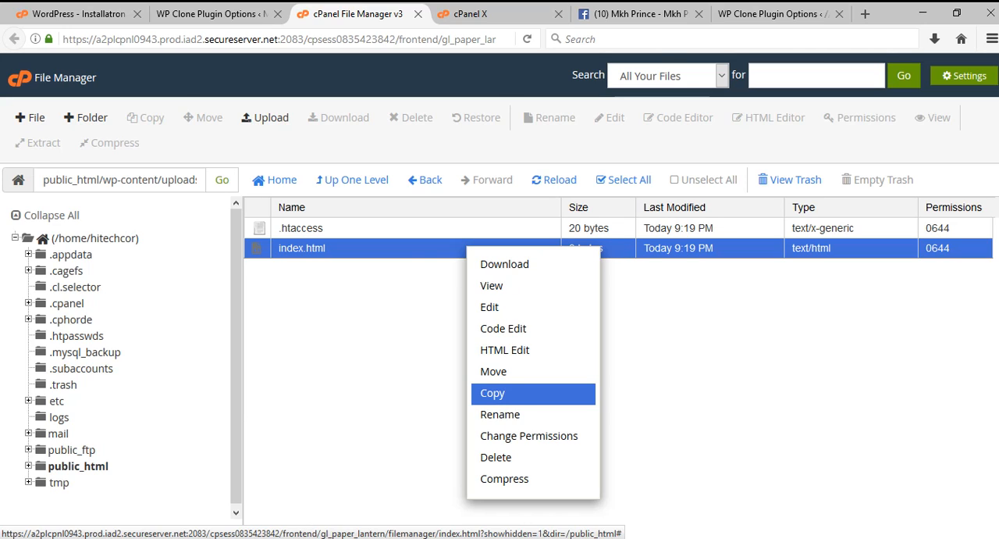
pyautogui.click(391, 356)
pyautogui.click(215, 9)
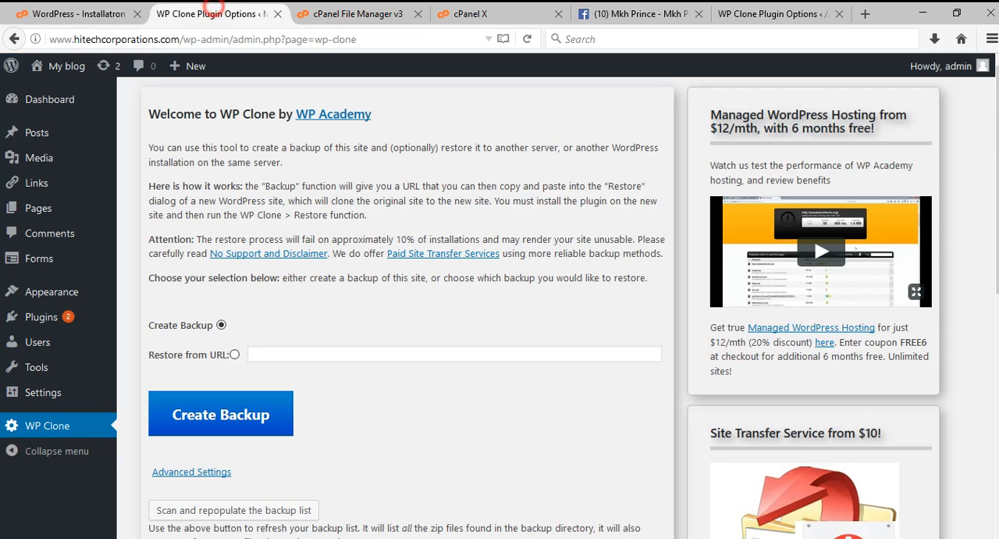
pyautogui.click(353, 14)
# Check the backup zip's upload progress, dismiss its upload notice, and leave the upload page for the wp-clone folder.
pyautogui.click(471, 13)
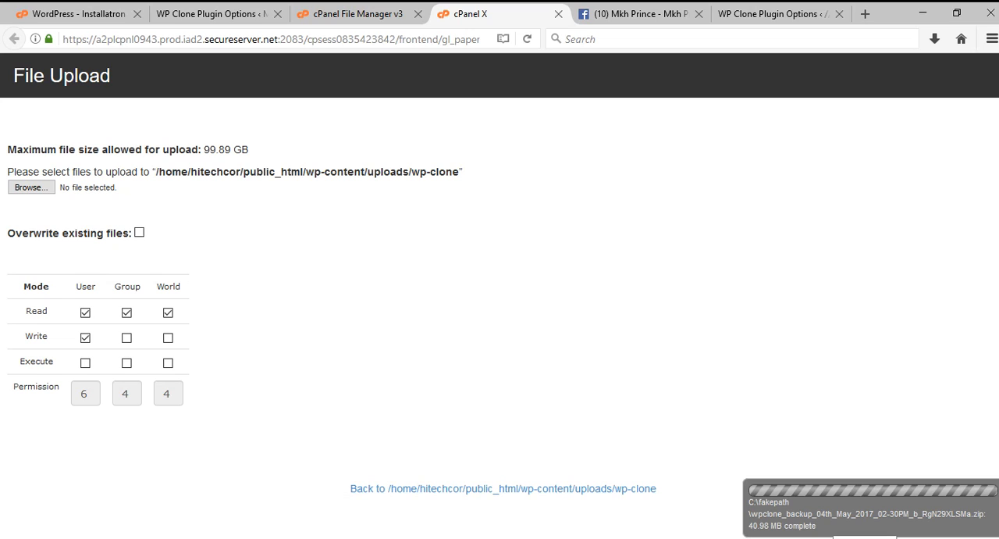
pyautogui.click(769, 505)
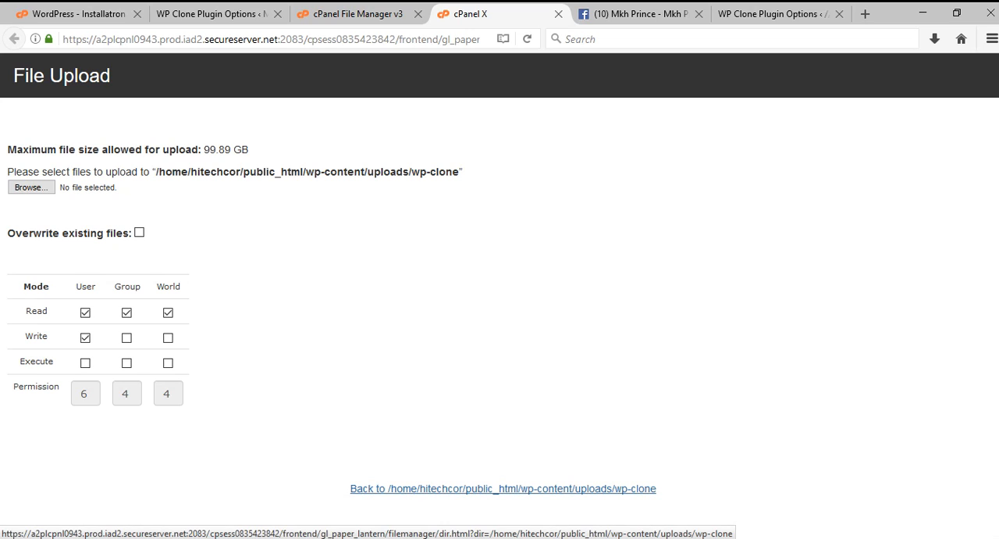
pyautogui.click(406, 488)
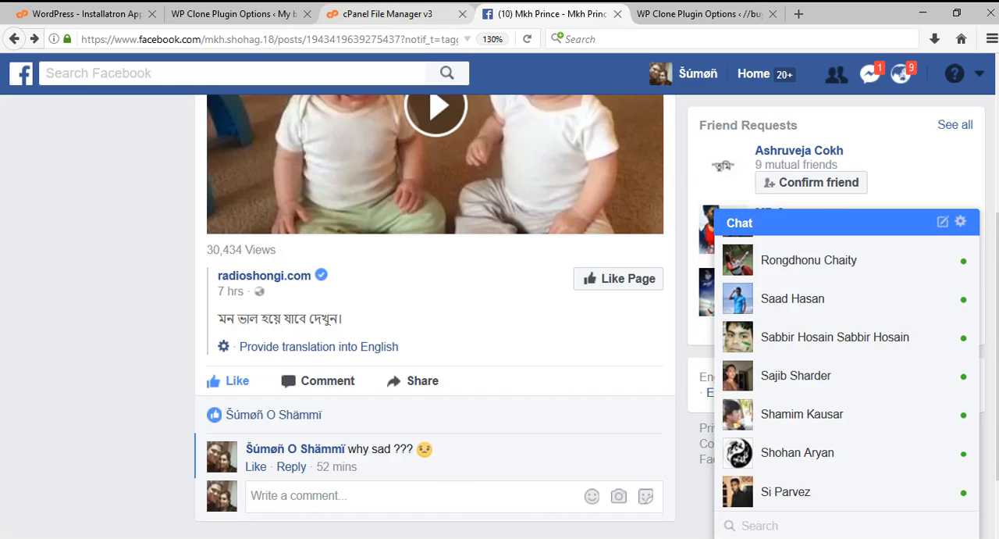
# Reload cPanel File Manager and reopen public_html/wp-content/uploads/wp-clone to check for the uploaded backup zip.
pyautogui.click(400, 10)
pyautogui.rightClick(406, 331)
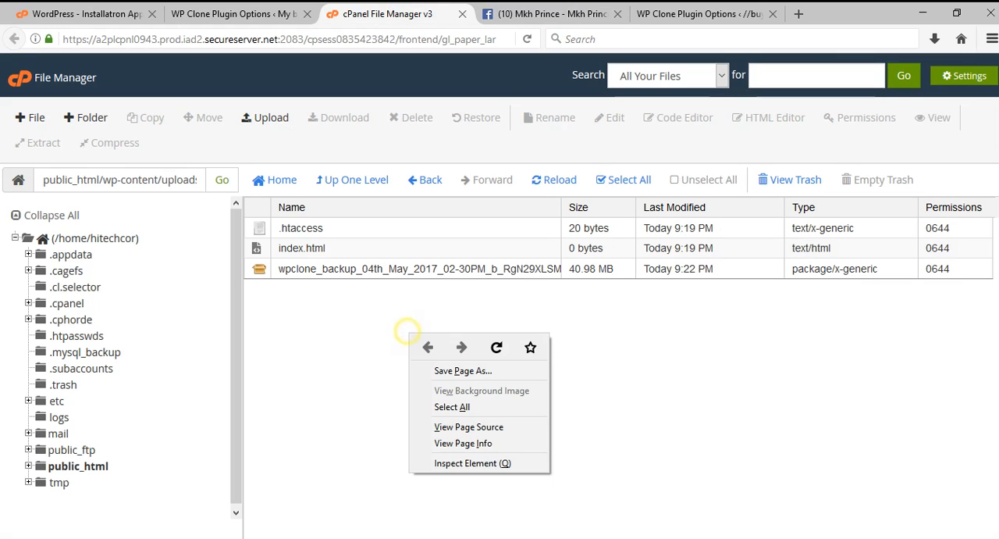
pyautogui.click(492, 352)
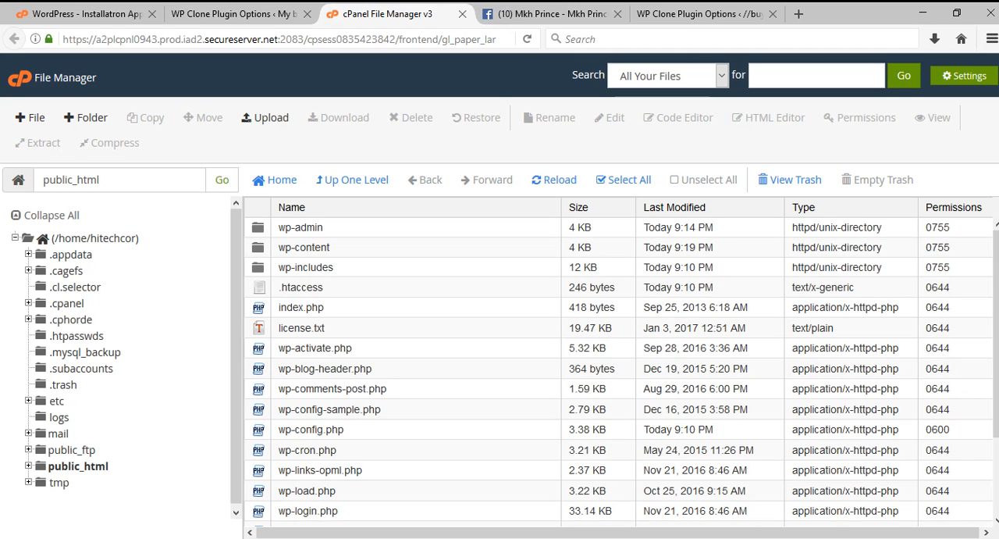
pyautogui.doubleClick(332, 247)
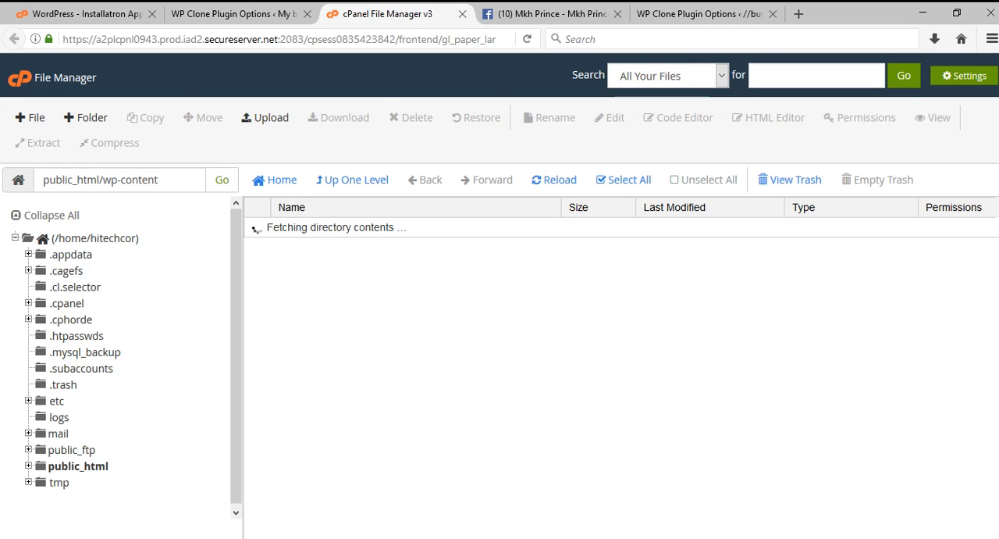
pyautogui.doubleClick(360, 305)
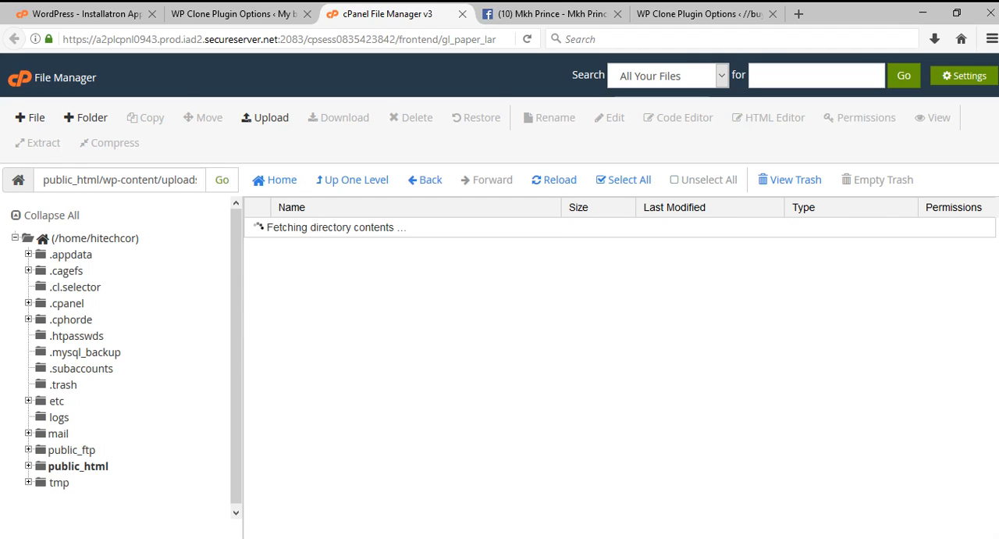
pyautogui.doubleClick(346, 286)
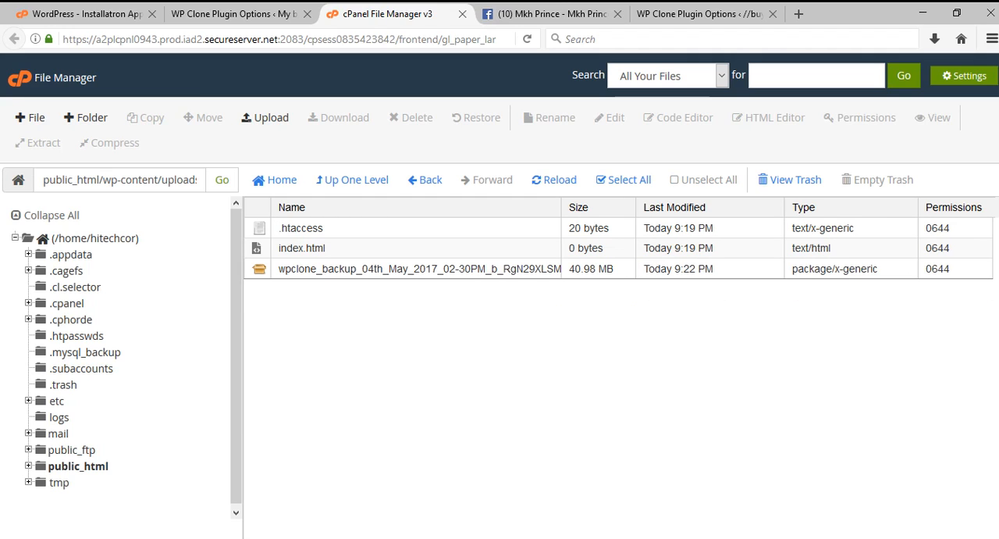
# Copy the public_html/wp-content/uploads/wp-clone path from File Manager and paste it below the existing URL in the Notepad document.
pyautogui.click(128, 178)
pyautogui.click(36, 178)
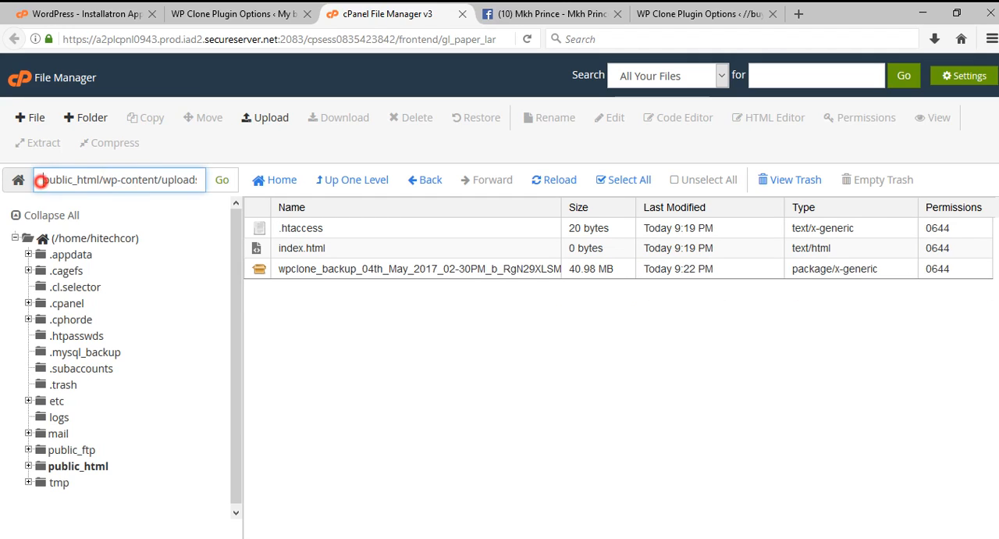
pyautogui.moveTo(36, 178); pyautogui.dragTo(205, 179)
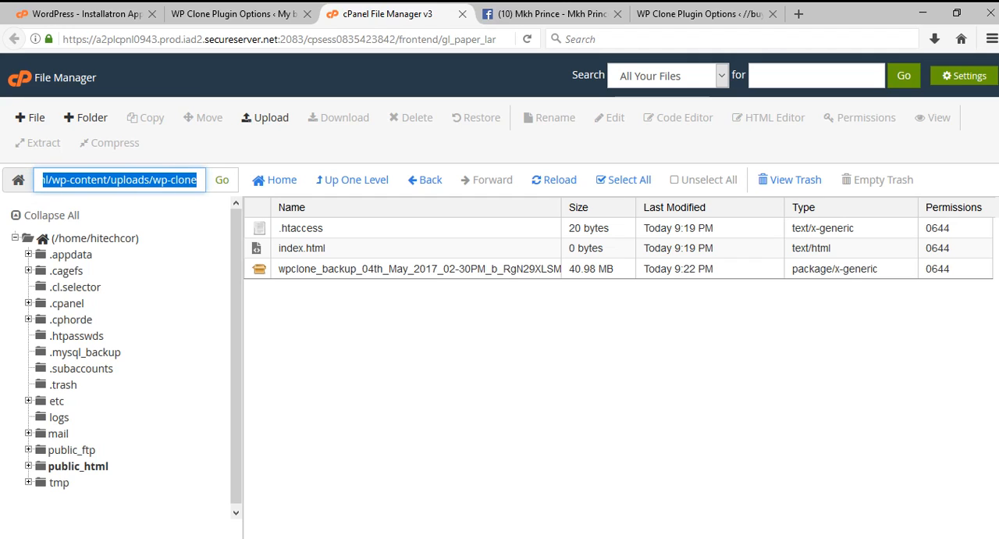
pyautogui.rightClick(178, 179)
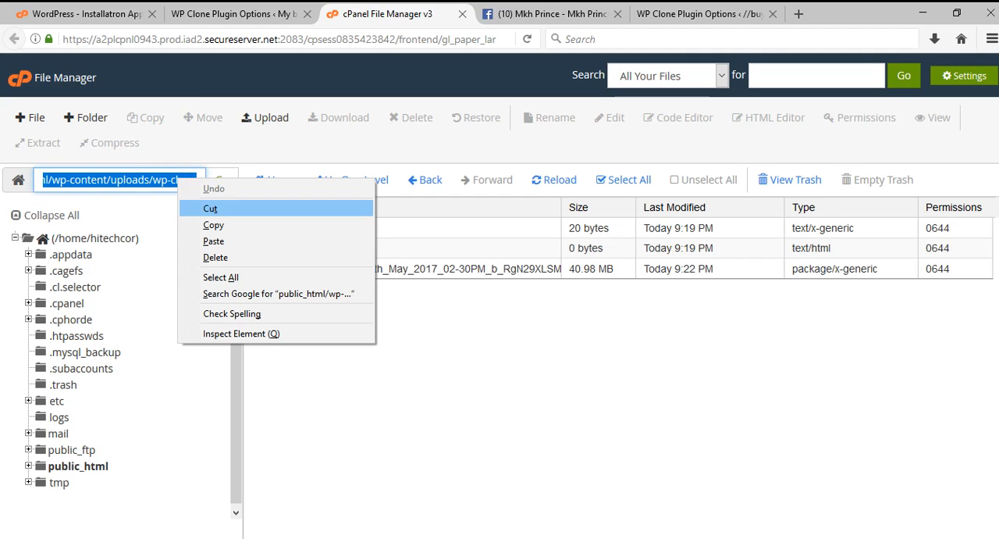
pyautogui.click(218, 225)
pyautogui.hotkey('alt', 'Tab')
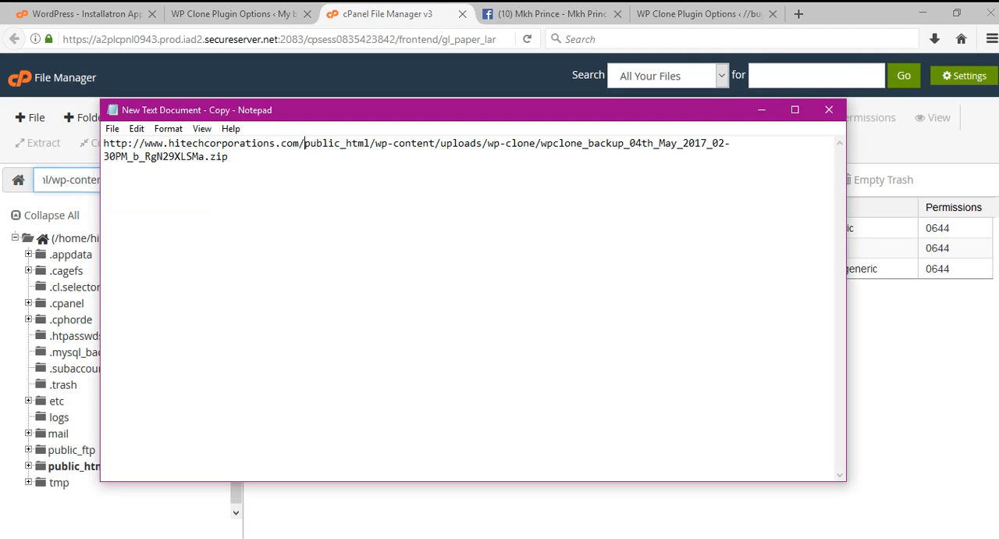
pyautogui.click(148, 227)
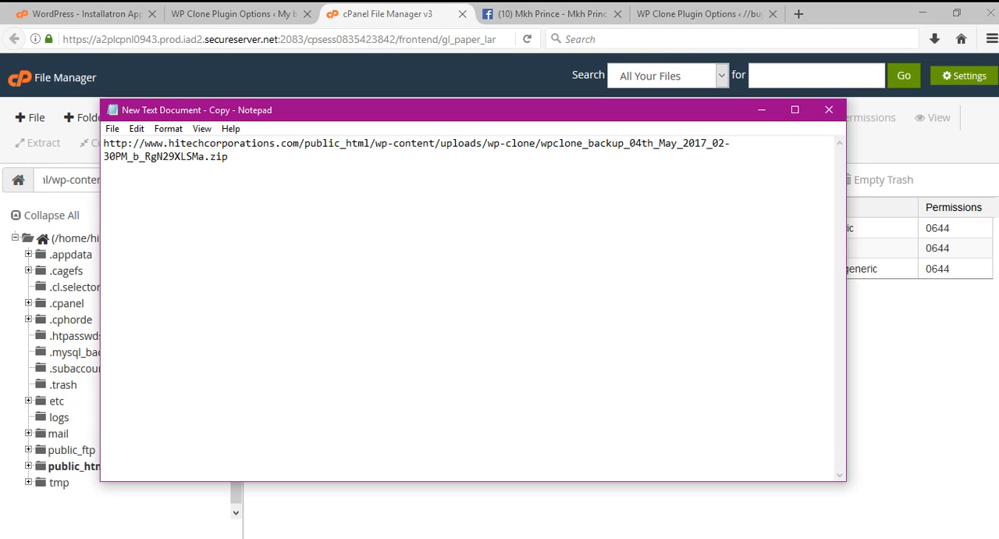
pyautogui.click(272, 165)
pyautogui.press('Return')
pyautogui.hotkey('ctrl', 'v')
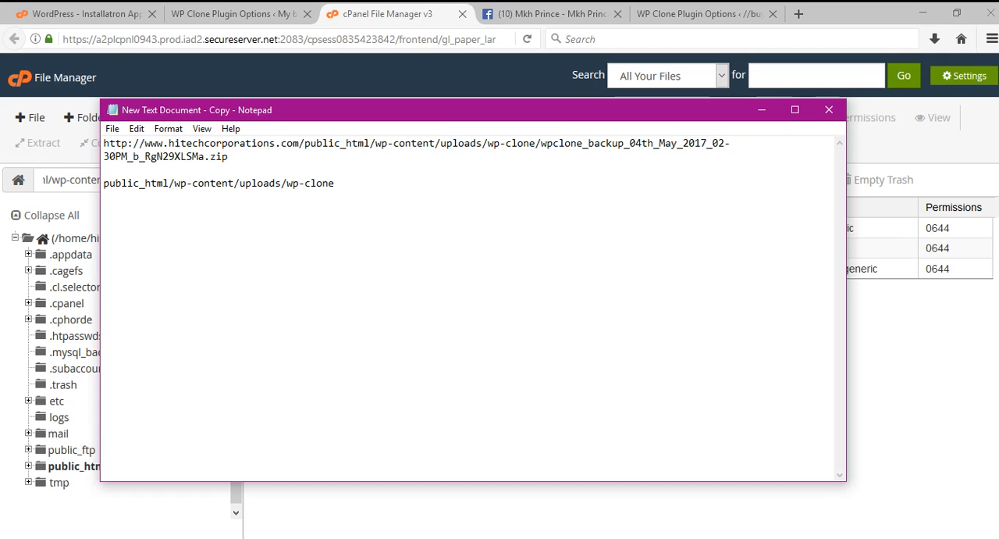
# Copy the backup zip's full file name from File Manager and append it after a slash to the pasted folder path in Notepad.
pyautogui.hotkey('alt', 'Tab')
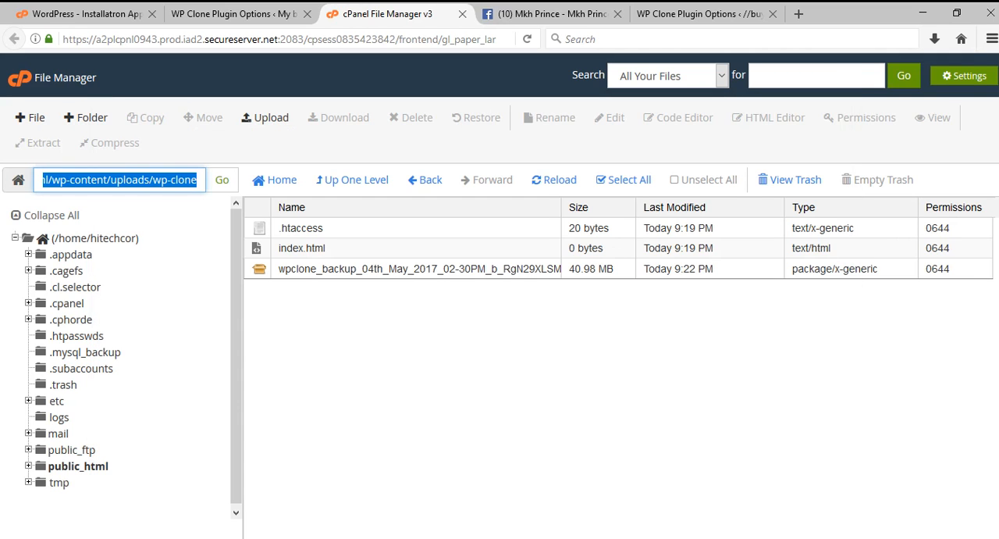
pyautogui.click(411, 268)
pyautogui.doubleClick(412, 268)
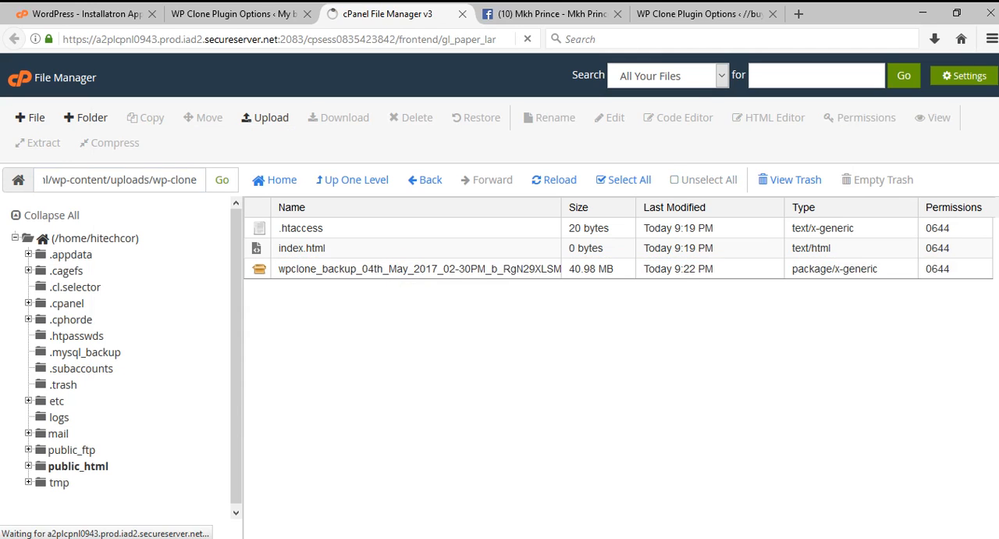
pyautogui.click(627, 365)
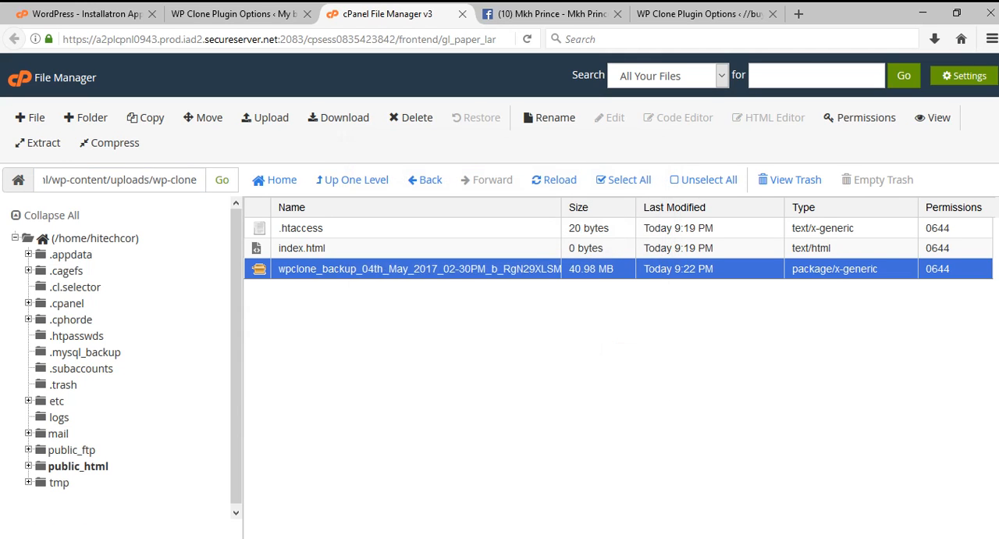
pyautogui.click(310, 270)
pyautogui.hotkey('ctrl', 'a')
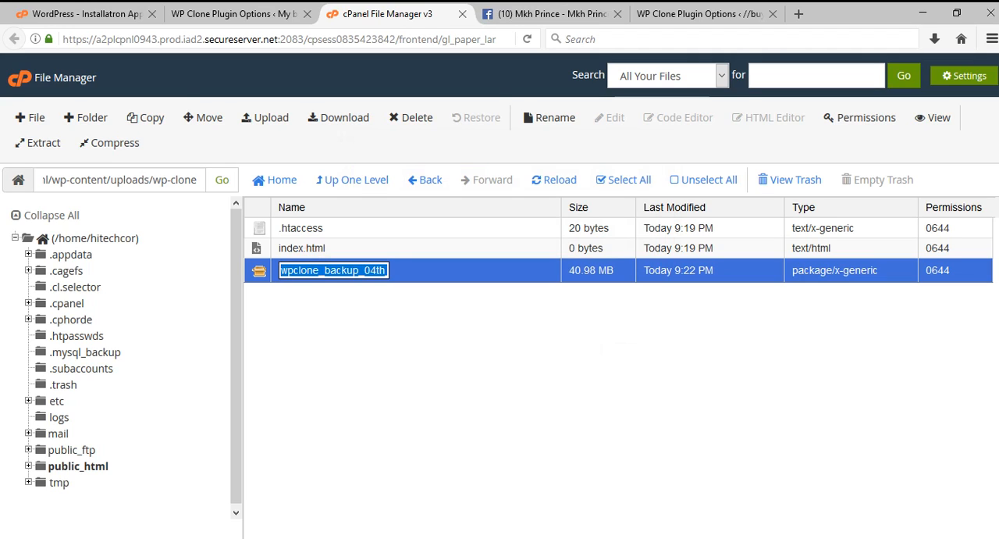
pyautogui.hotkey('alt', 'Tab')
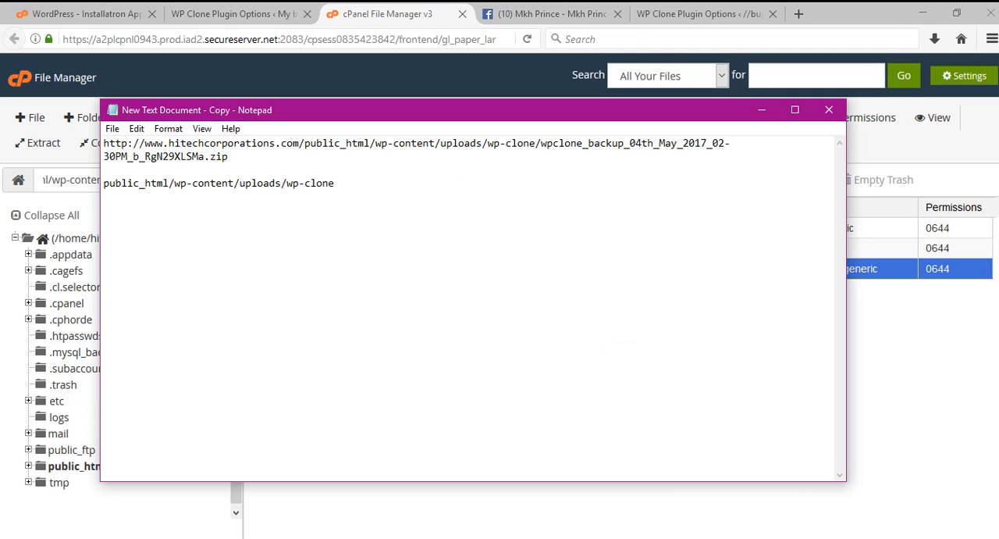
pyautogui.write('/')
pyautogui.hotkey('ctrl', 'v')
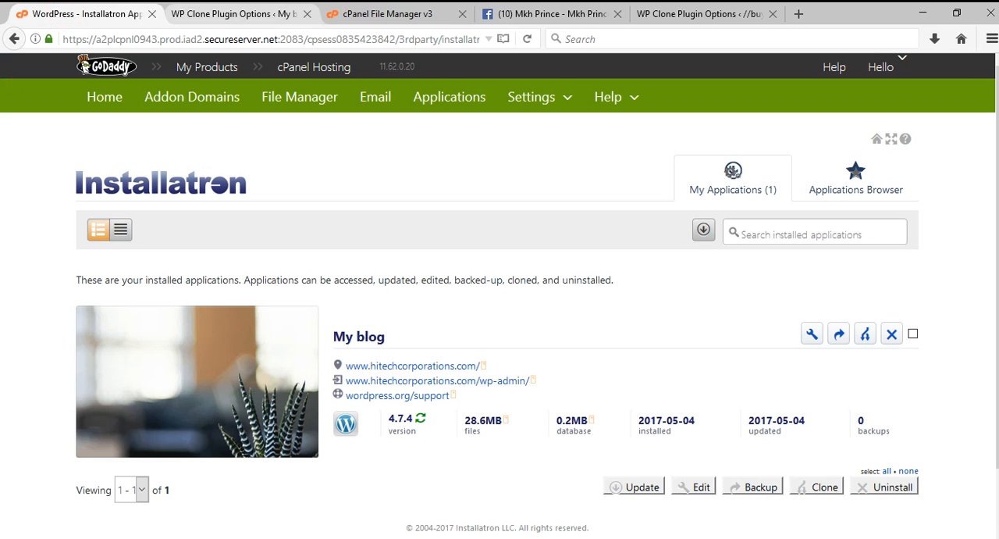
pyautogui.hotkey('ctrl', 'Tab')
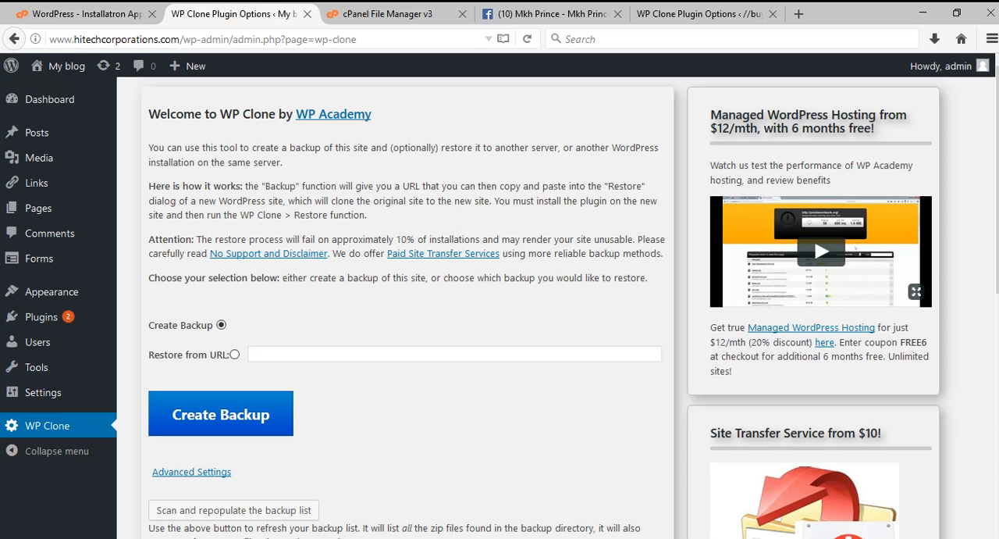
pyautogui.click(388, 11)
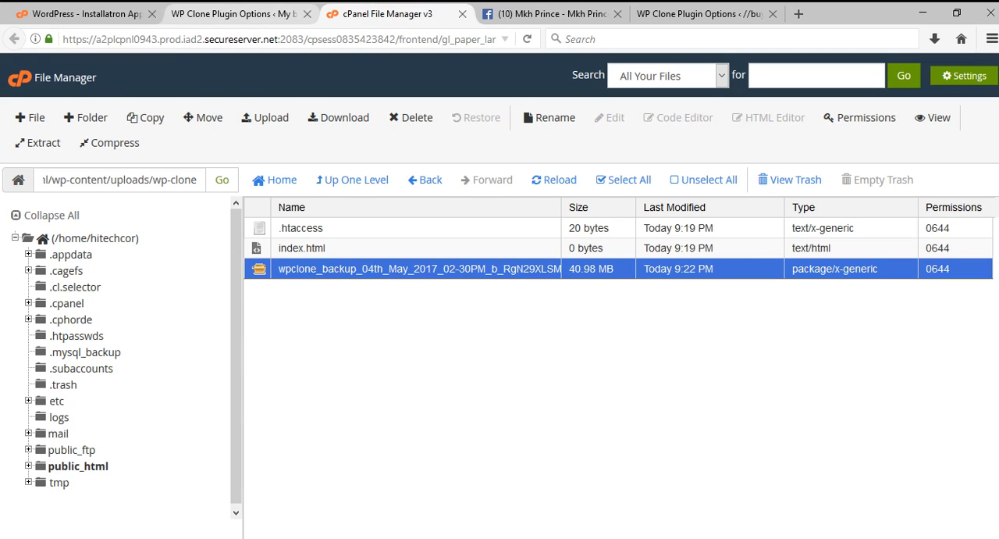
pyautogui.click(250, 11)
pyautogui.middleClick(64, 66)
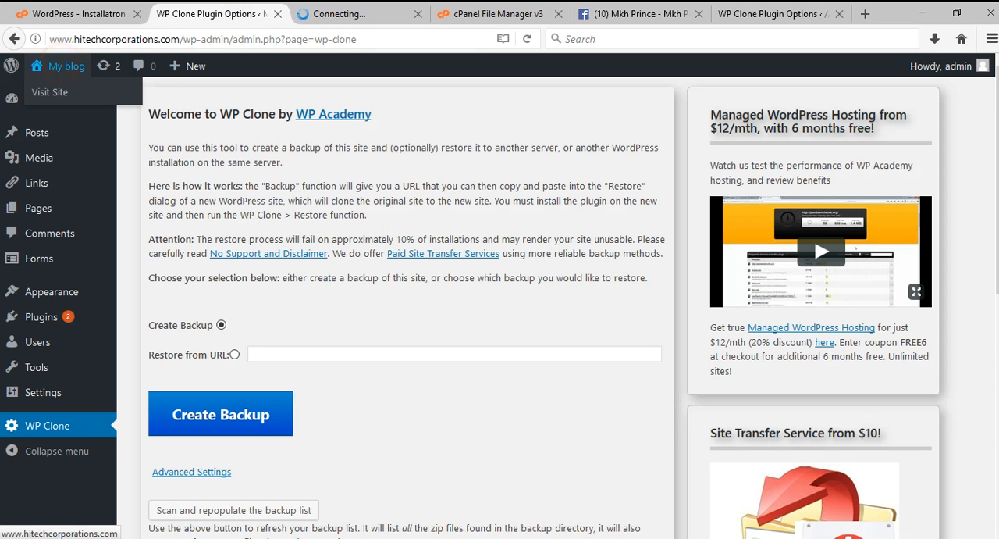
pyautogui.hotkey('ctrl', 'Tab')
pyautogui.click(211, 41)
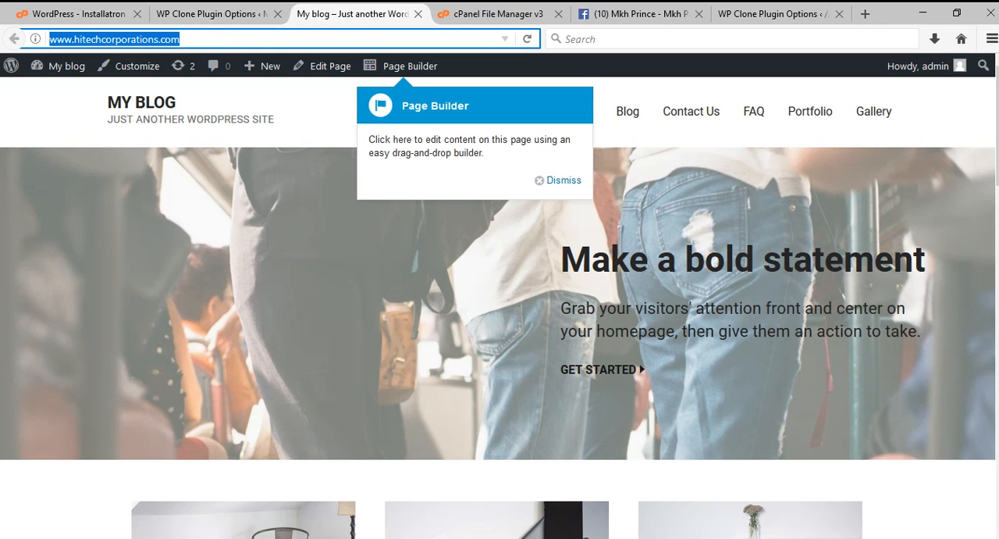
pyautogui.hotkey('alt', 'Tab')
pyautogui.click(103, 183)
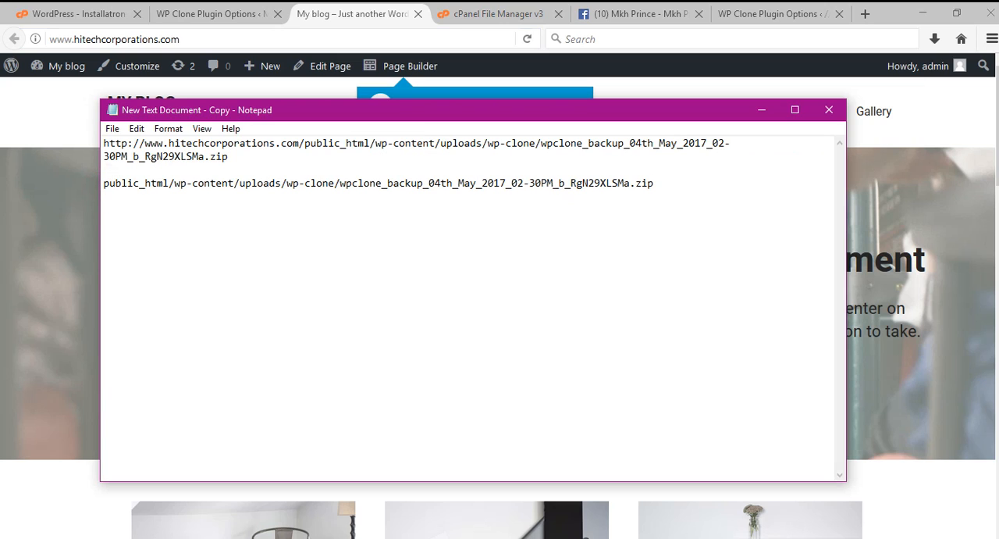
pyautogui.hotkey('ctrl', 'v')
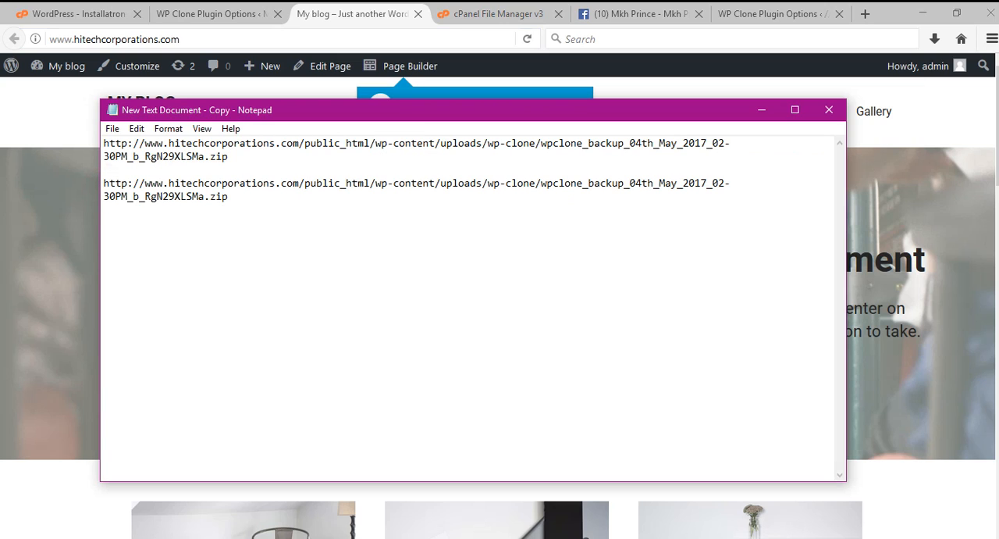
pyautogui.moveTo(102, 182); pyautogui.dragTo(228, 196)
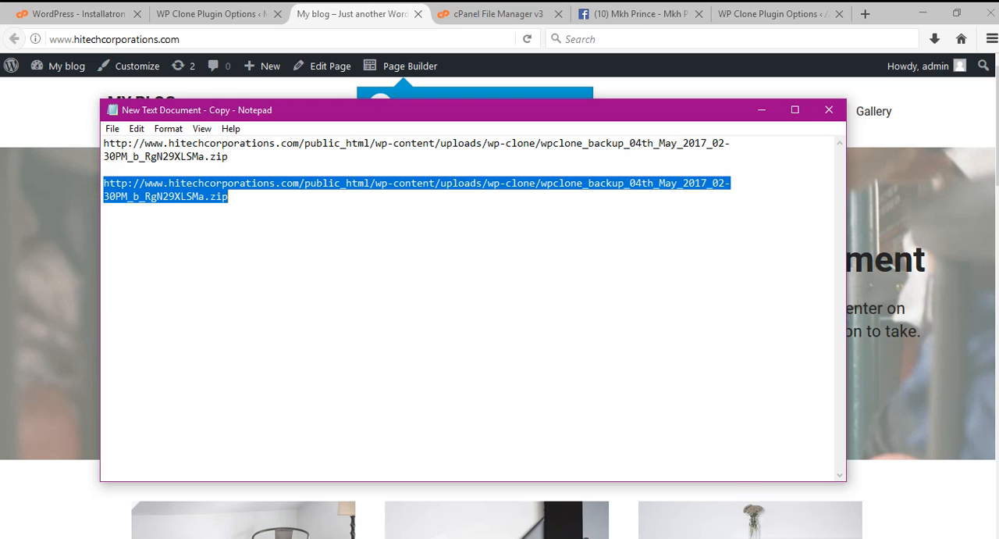
# Switch to FileZilla, refresh the remote wp-clone folder, and copy the backup zip's URL to the clipboard.
pyautogui.moveTo(269, 537)
pyautogui.click(270, 484)
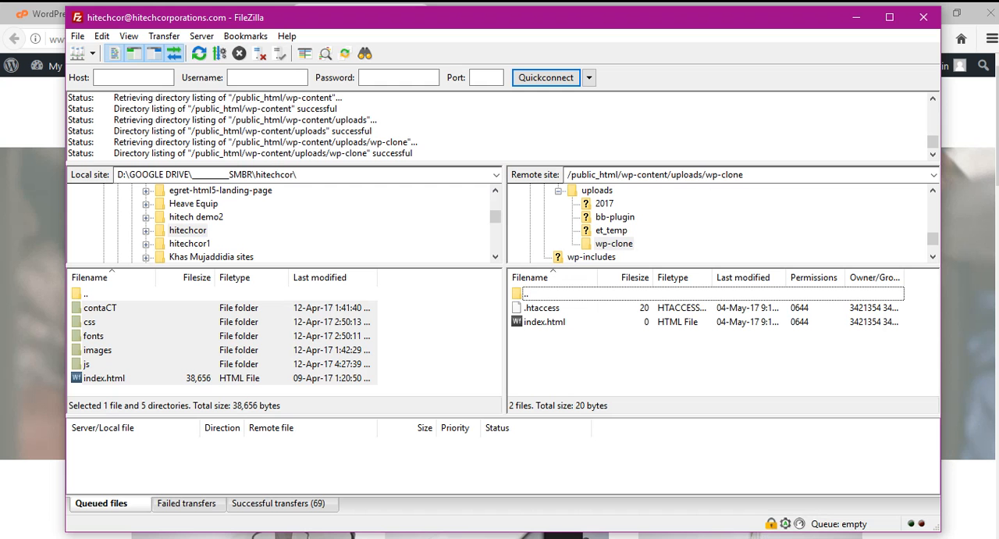
pyautogui.rightClick(575, 358)
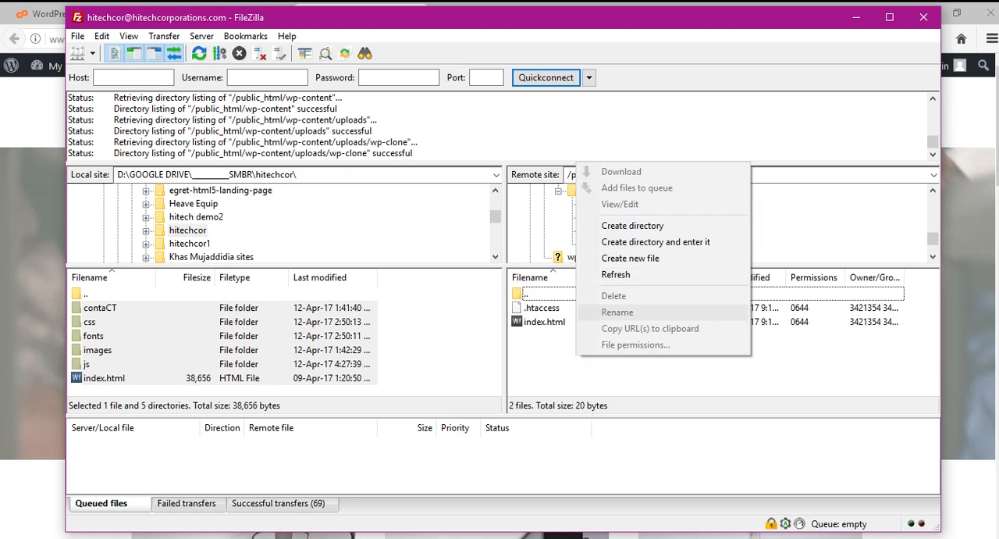
pyautogui.click(635, 274)
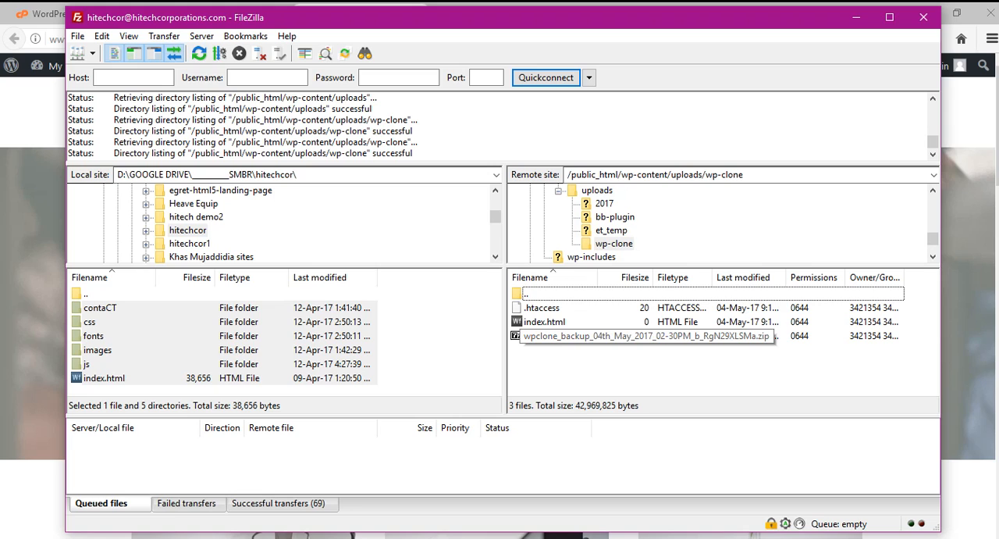
pyautogui.click(547, 337)
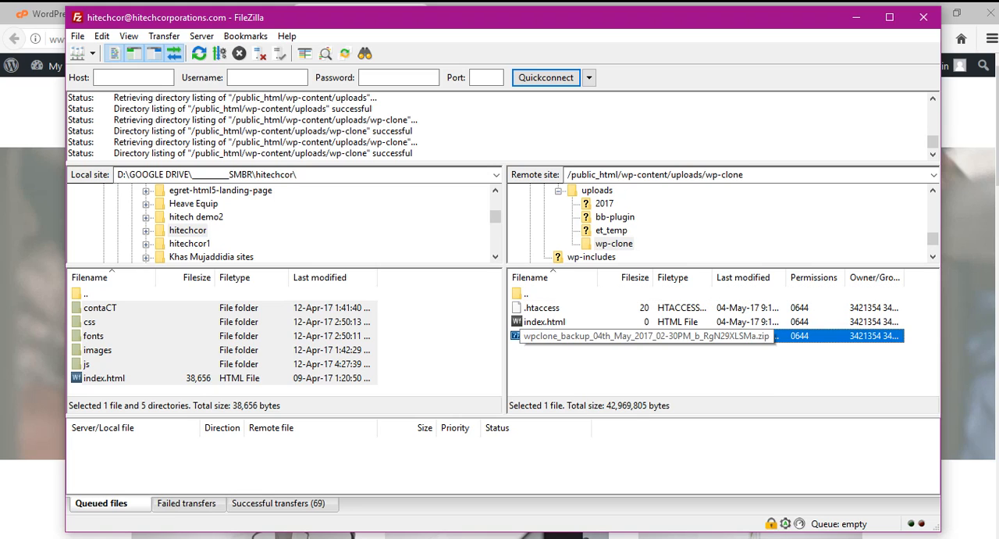
pyautogui.rightClick(552, 338)
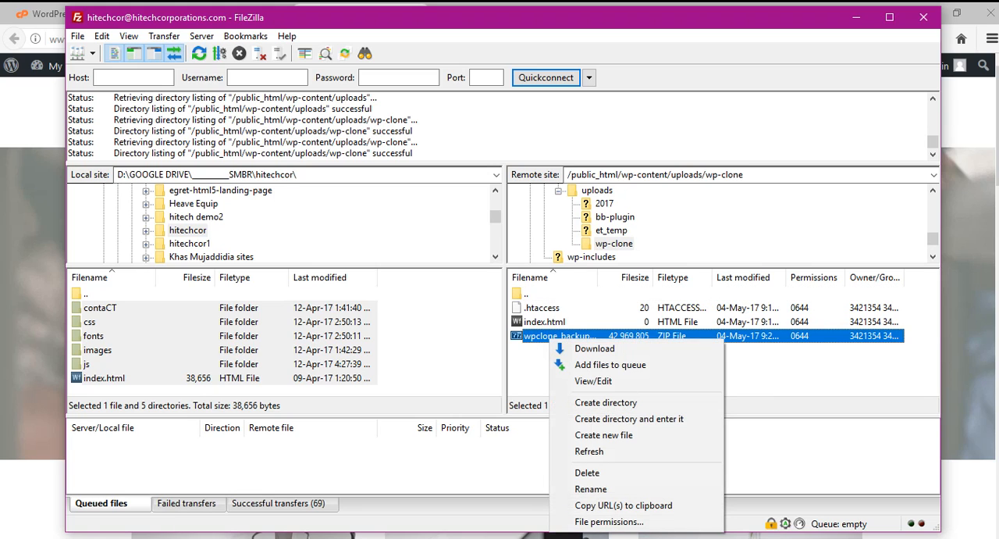
pyautogui.click(634, 505)
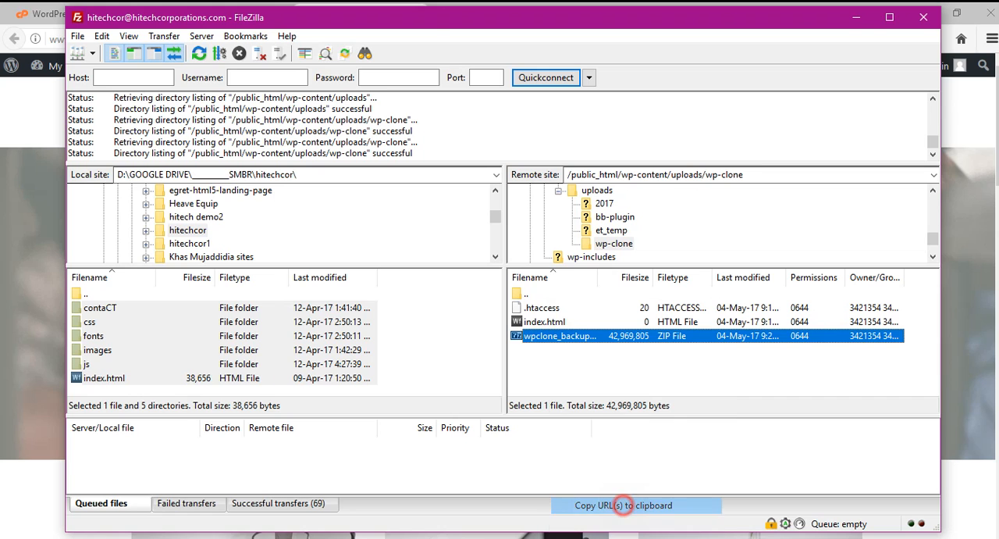
# In the live site's WP Clone page, agree to the terms, start a restore from the copied FTP backup URL, and close the blog preview.
pyautogui.hotkey('alt', 'Tab')
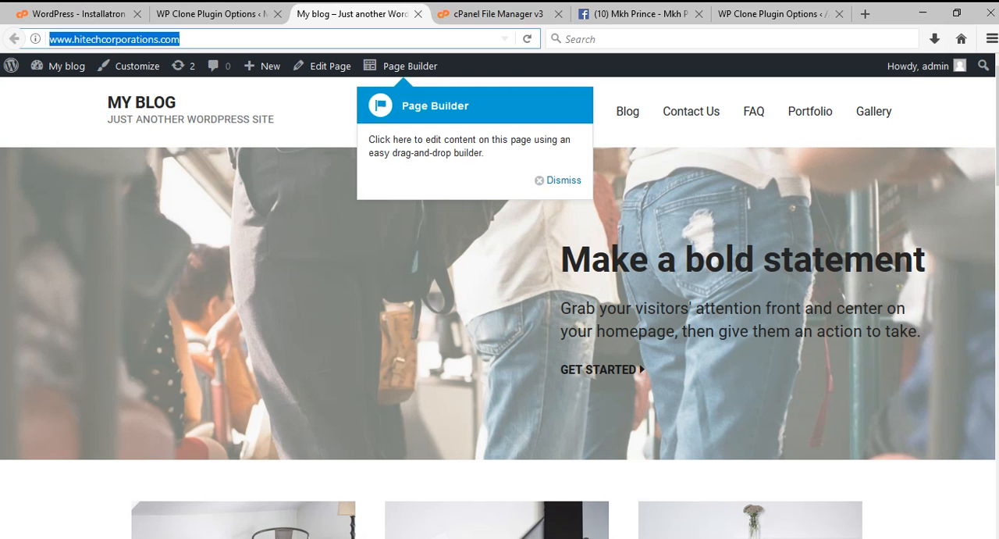
pyautogui.click(213, 13)
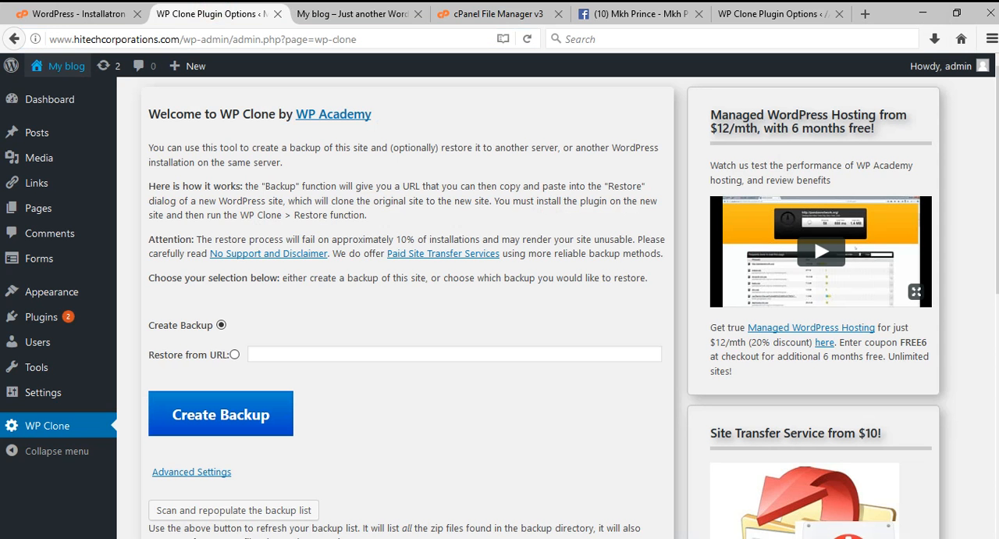
pyautogui.click(234, 355)
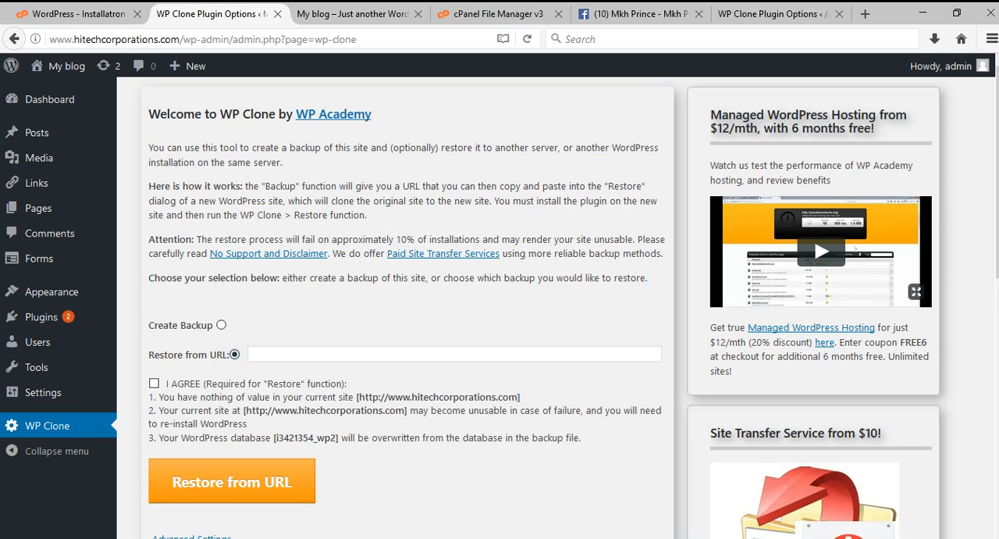
pyautogui.click(154, 383)
pyautogui.rightClick(275, 355)
pyautogui.click(282, 419)
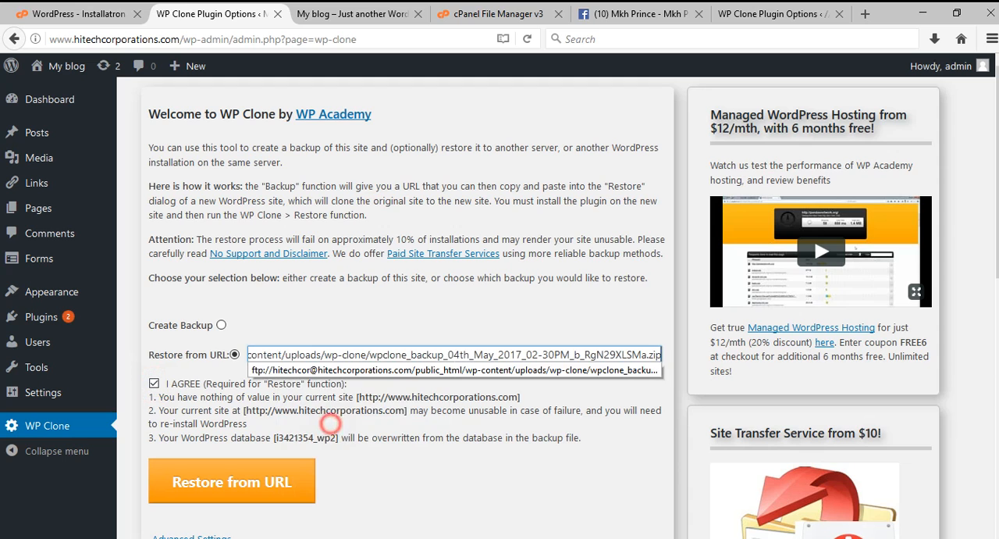
pyautogui.click(226, 477)
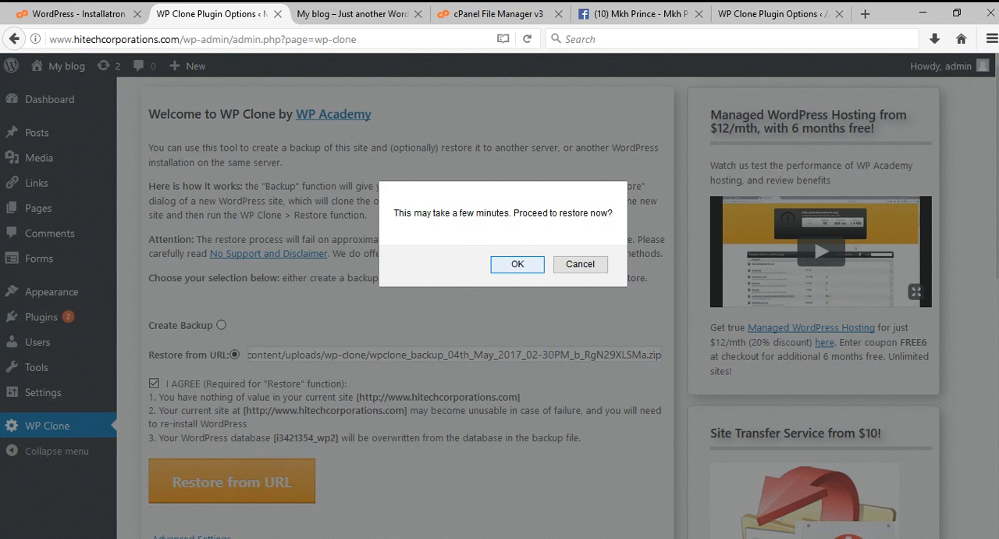
pyautogui.click(500, 264)
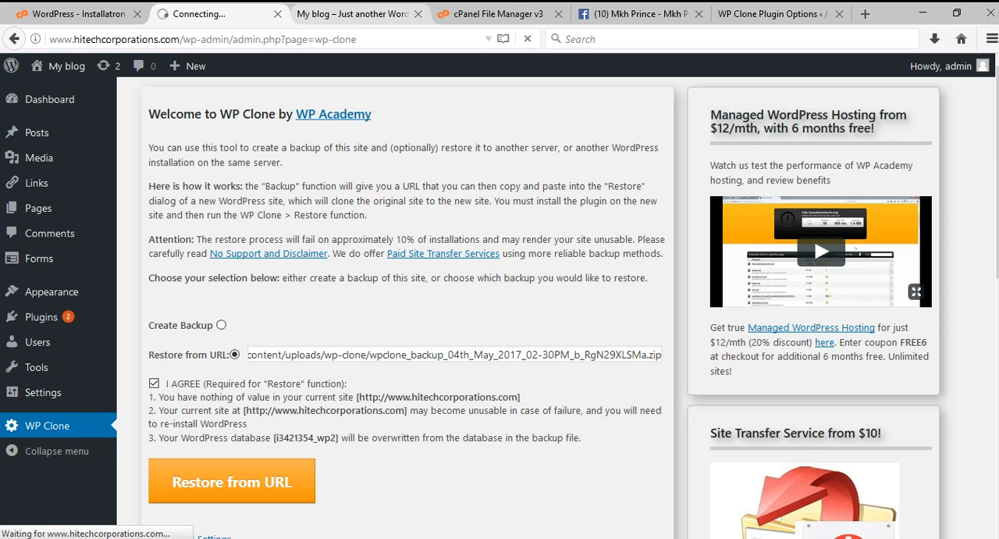
pyautogui.click(417, 14)
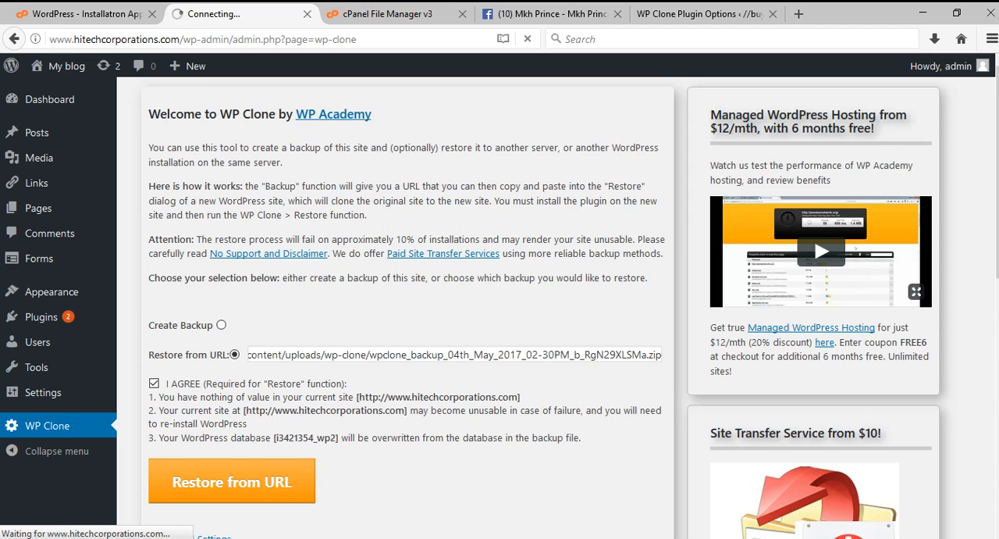
# Switch to Notepad and select the second hitechcorporations.com backup zip URL.
pyautogui.hotkey('alt', 'Tab')
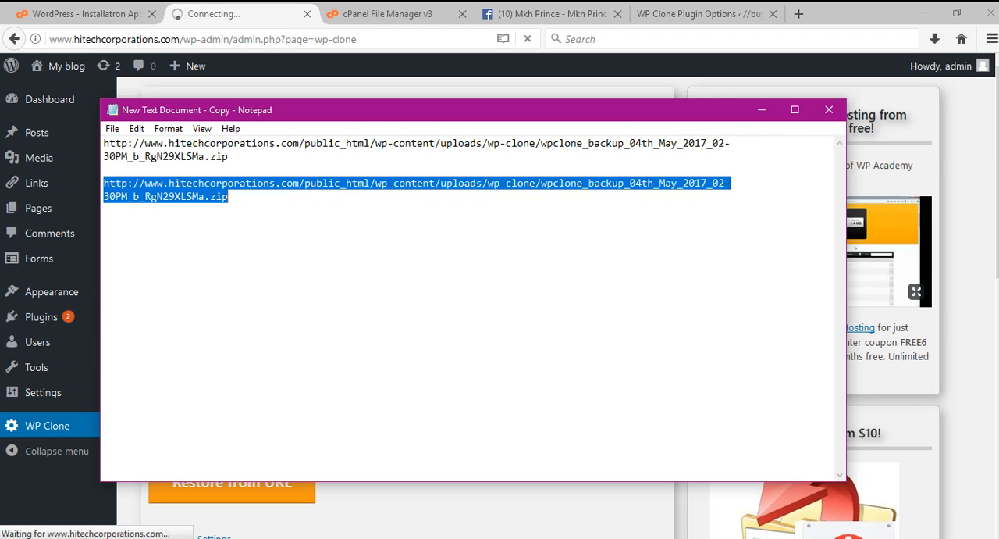
pyautogui.click(261, 203)
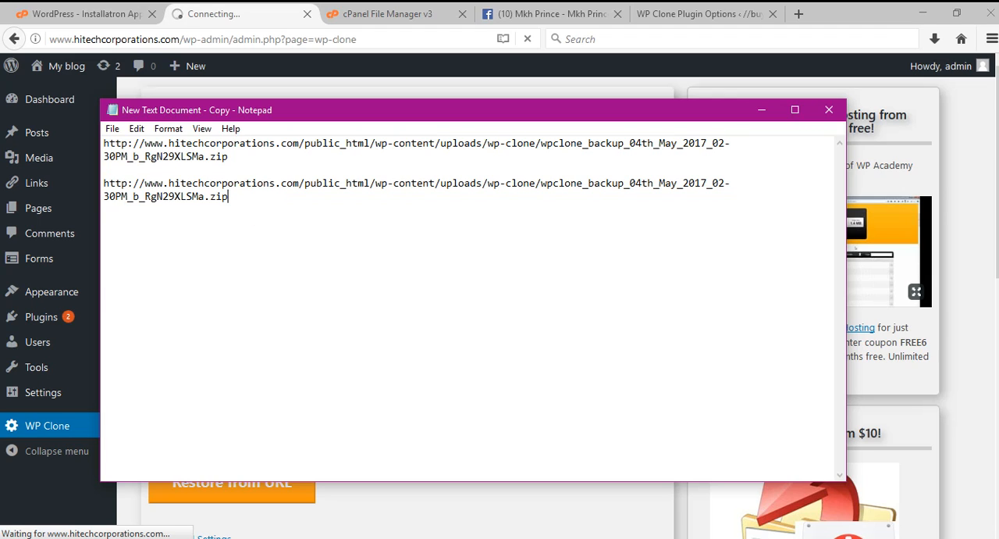
pyautogui.moveTo(104, 183); pyautogui.dragTo(229, 196)
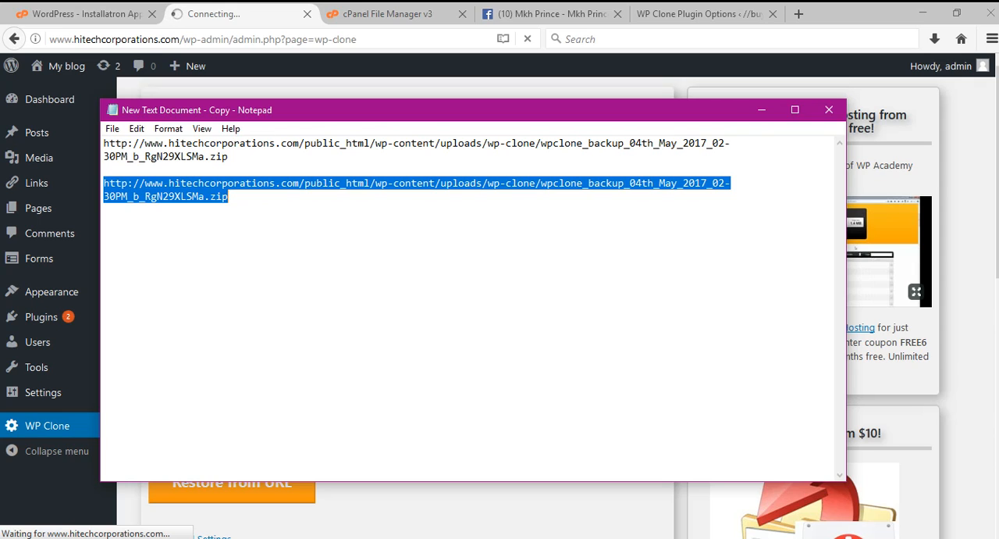
# Switch to FileZilla and view the available actions for the backup zip in the remote wp-clone folder.
pyautogui.hotkey('alt', 'Tab')
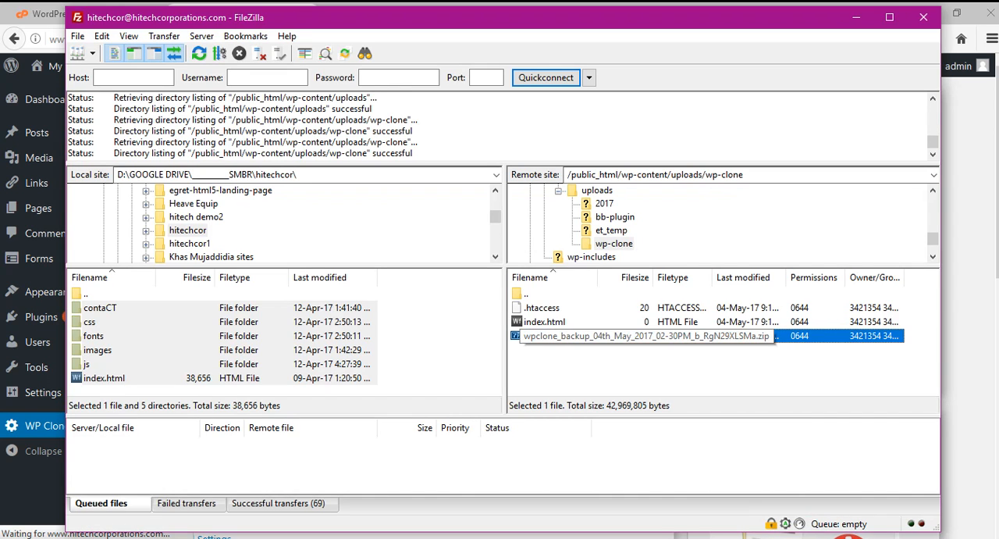
pyautogui.rightClick(579, 338)
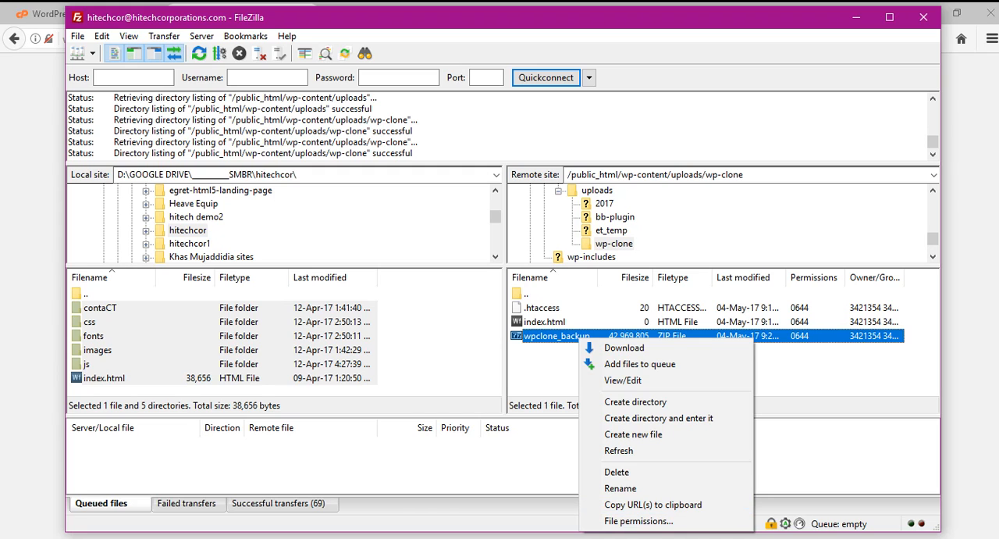
# Return to the browser and try to log in to the live WordPress site with the username buyersbd and the account password.
pyautogui.hotkey('alt', 'Tab')
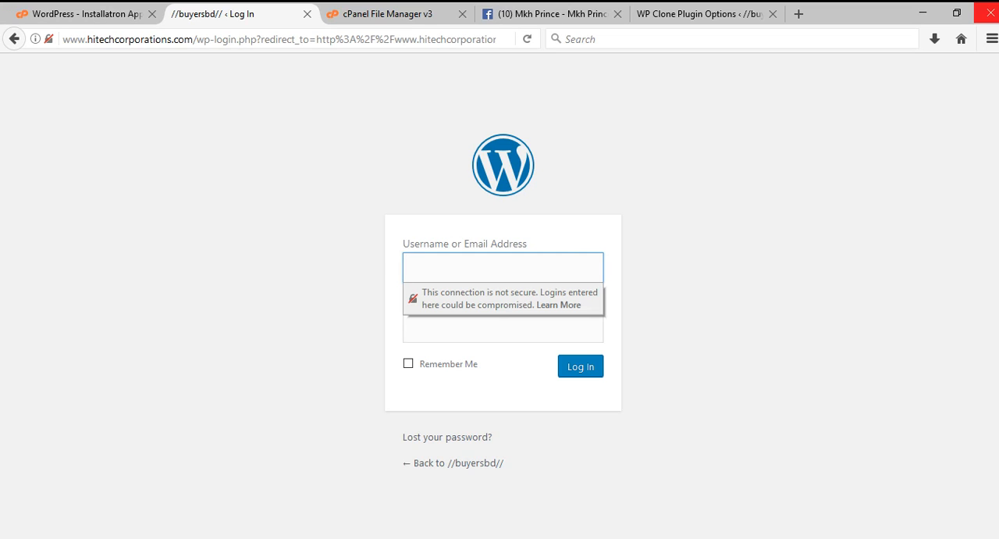
pyautogui.write('buyersbd')
pyautogui.press('Tab')
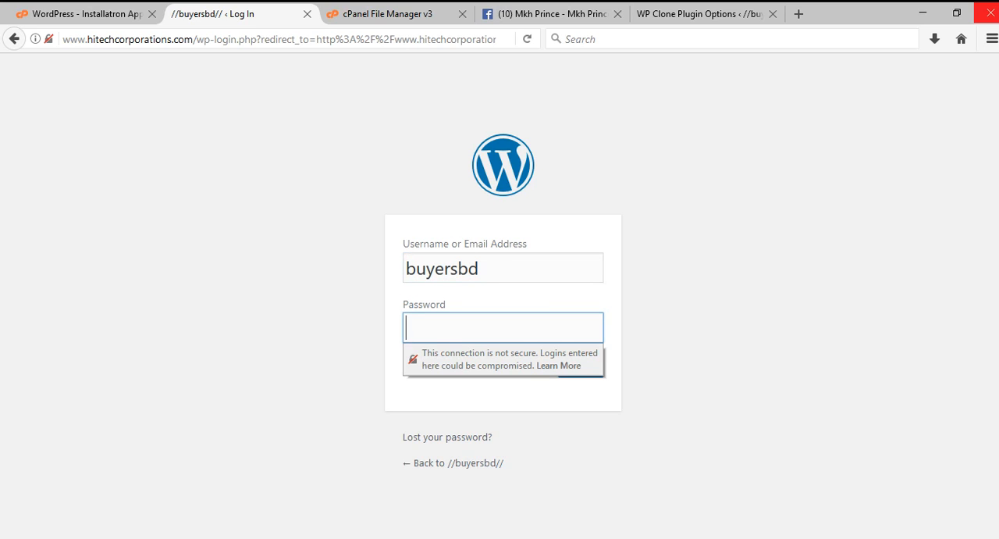
pyautogui.write('•••••••••')
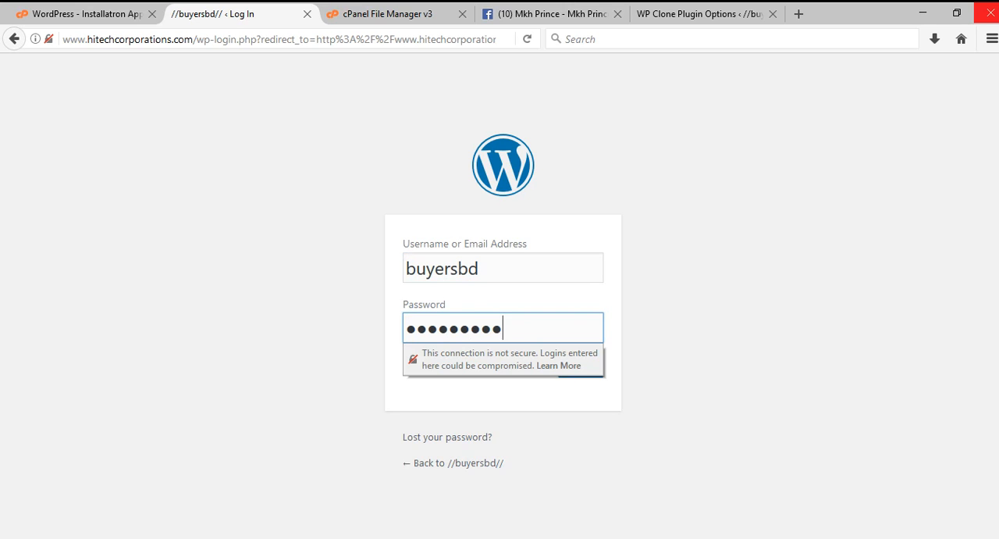
pyautogui.write('••')
pyautogui.press('Return')
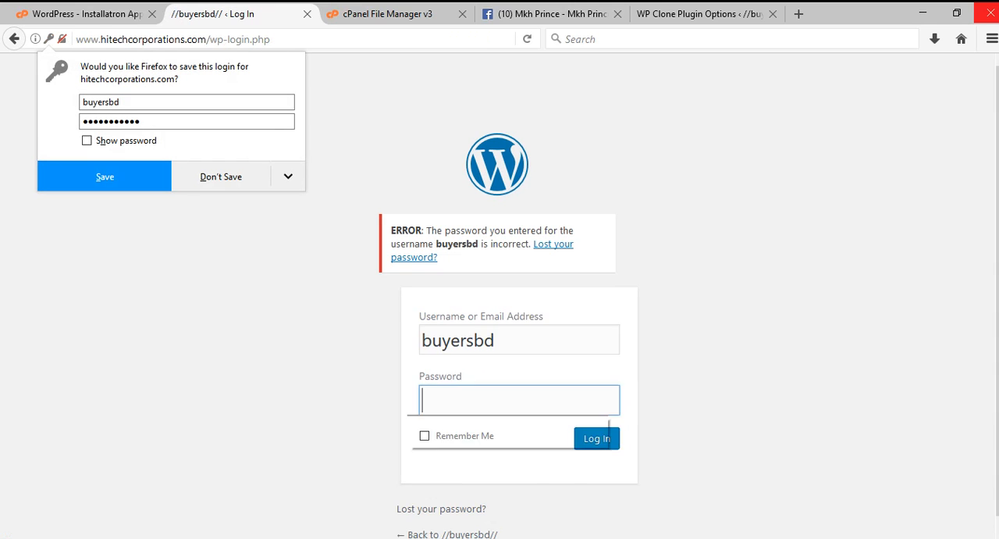
pyautogui.write('•')
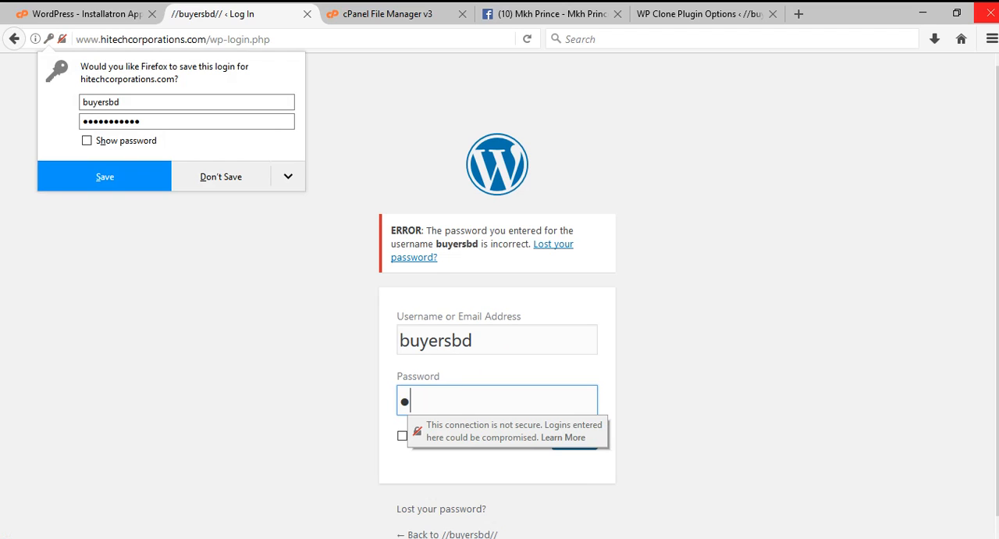
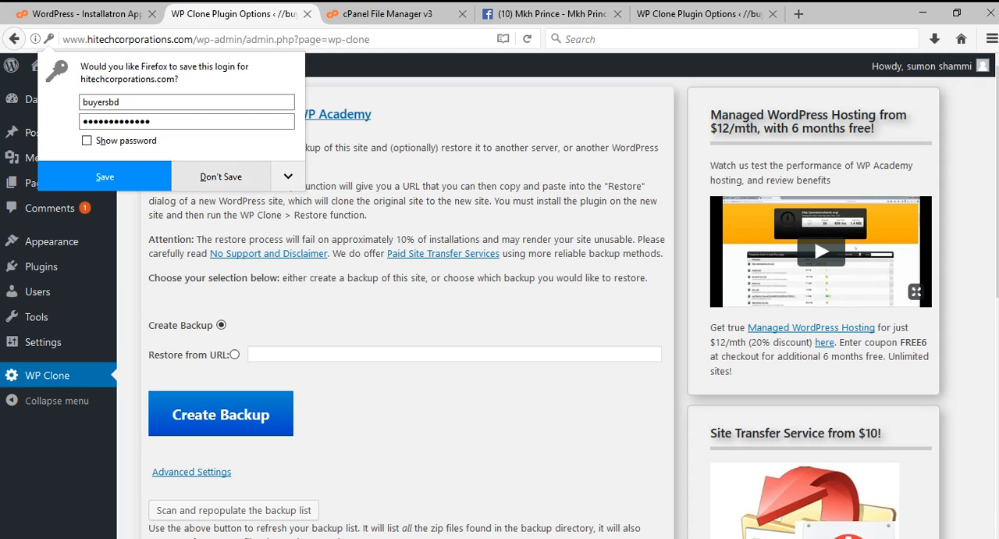
# Decline saving the login and select Restore from URL in WP Clone, checking the backup zip URL in Notepad.
pyautogui.click(211, 174)
pyautogui.moveTo(75, 66)
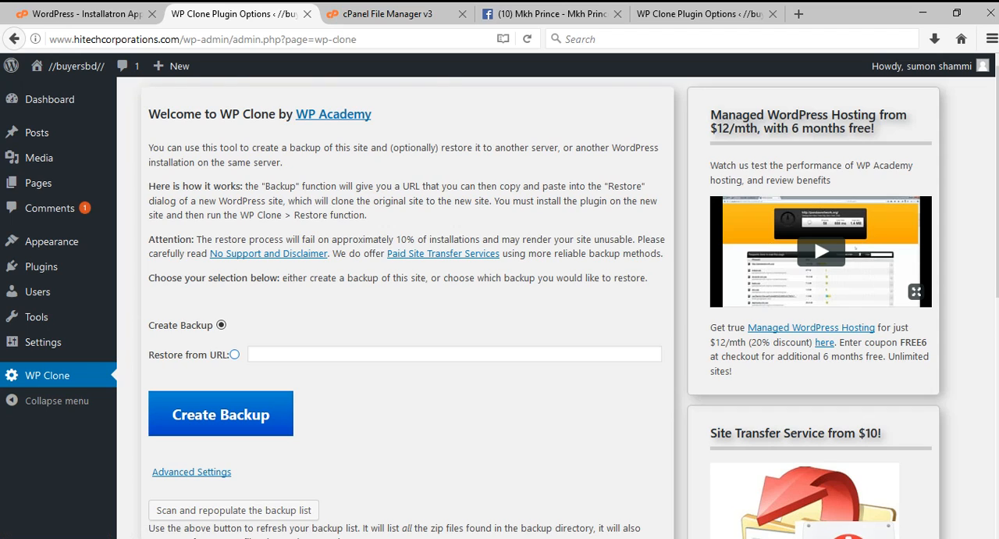
pyautogui.click(234, 355)
pyautogui.click(263, 353)
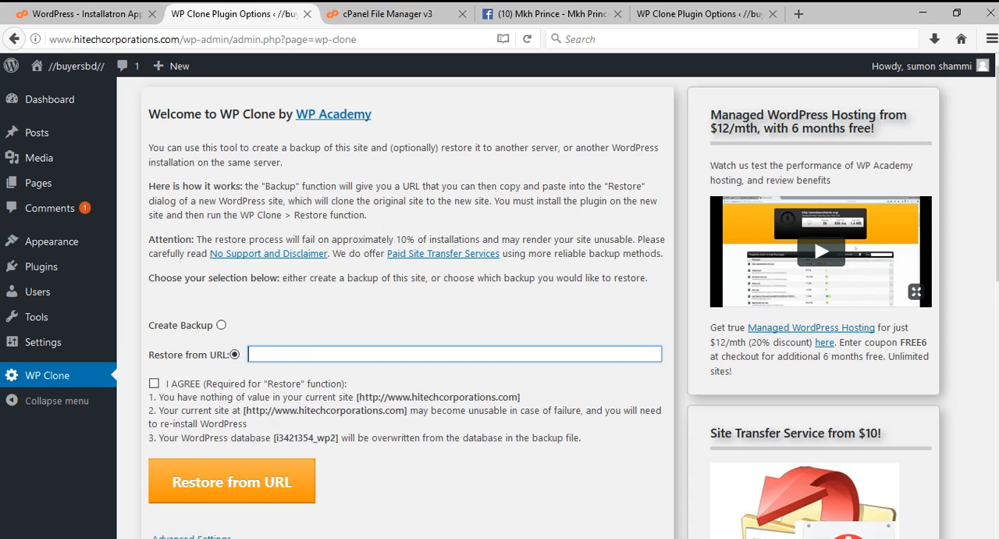
pyautogui.hotkey('alt', 'Tab')
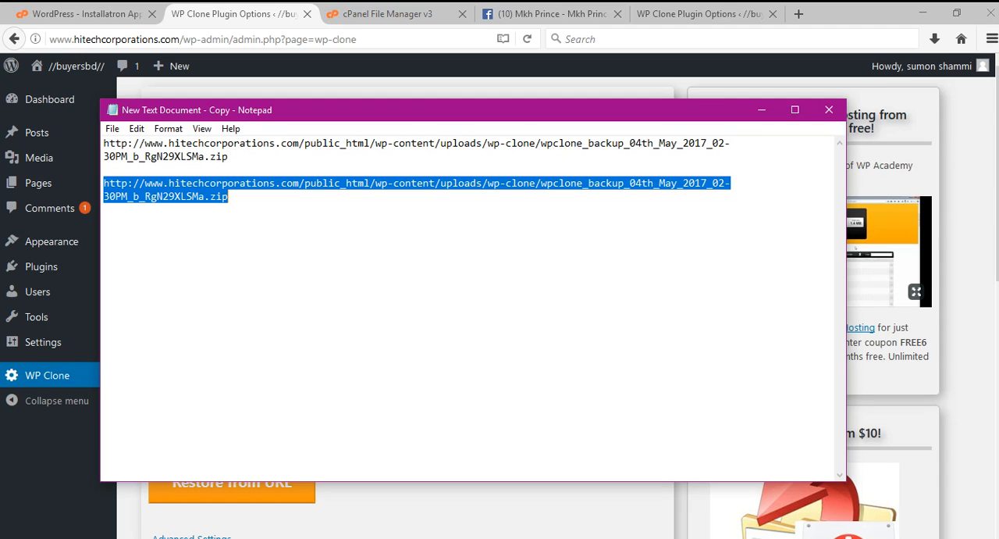
pyautogui.hotkey('alt', 'Tab')
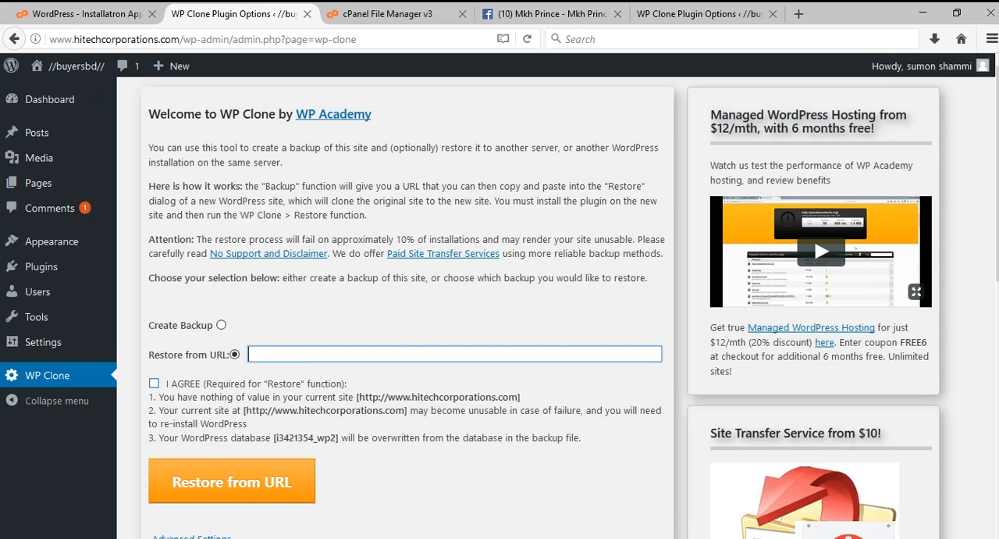
# Agree to the restore terms, paste the wpclone_backup_04th_May_2017_02-30PM_b_RgN29XLSMa.zip URL copied from Notepad, and start the confirmed restore.
pyautogui.click(154, 383)
pyautogui.click(275, 355)
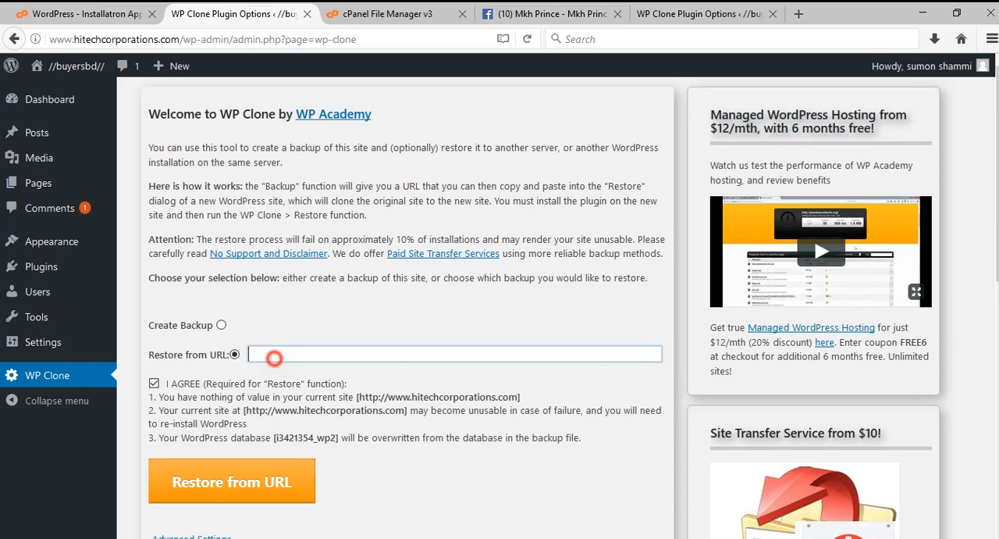
pyautogui.write('content/uploads/wp-clone/wpclone_backup_04th_May_2017_02-30PM_b_RgN29XLSMa.zip')
pyautogui.click(232, 481)
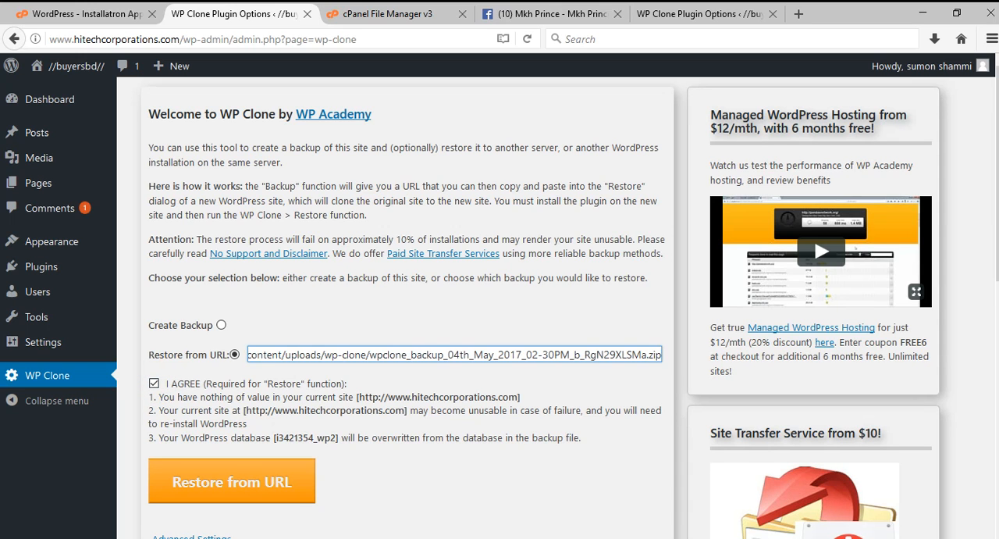
pyautogui.click(518, 264)
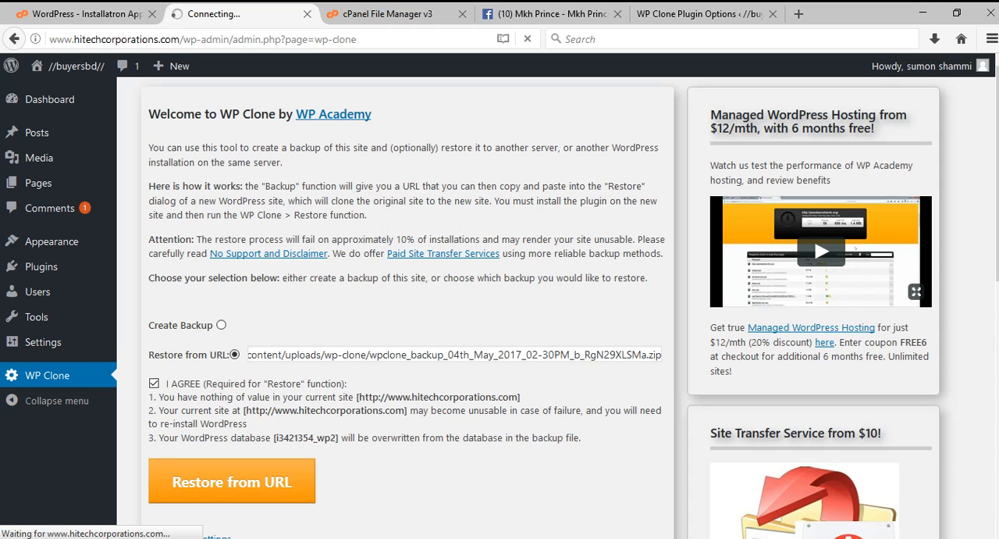
# Compare the backup zip on the local WP Clone page with the FileZilla copy and Notepad URL, ending back on the live site.
pyautogui.click(699, 6)
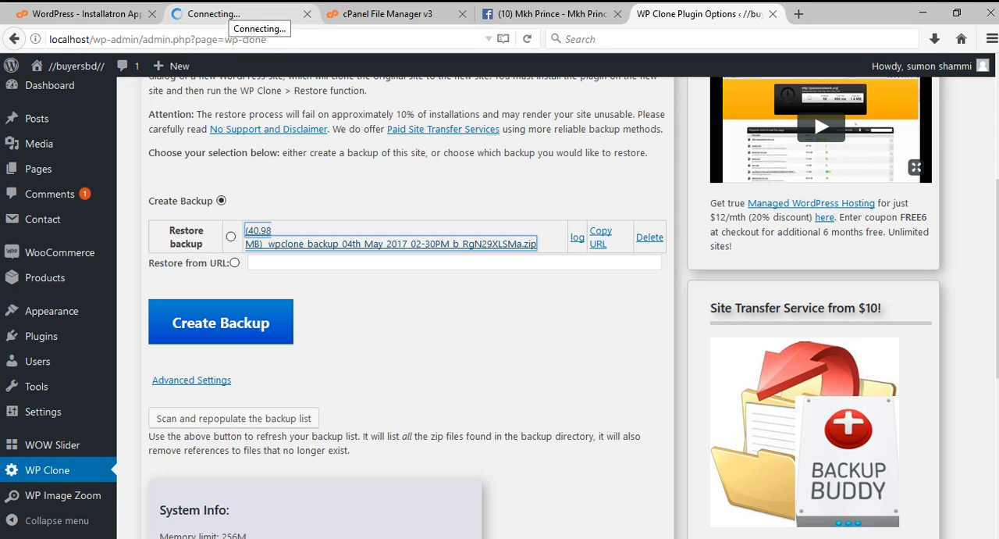
pyautogui.click(230, 14)
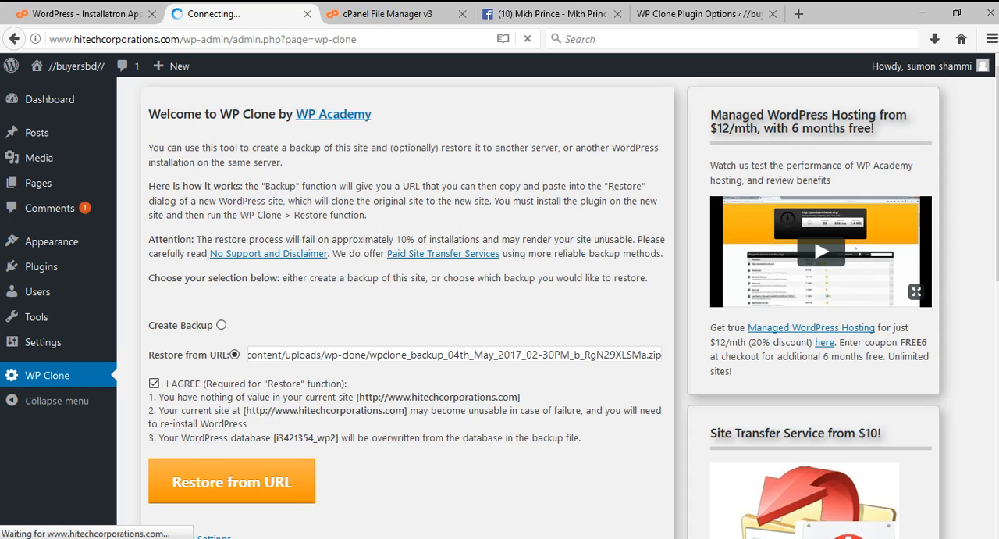
pyautogui.hotkey('alt', 'Tab')
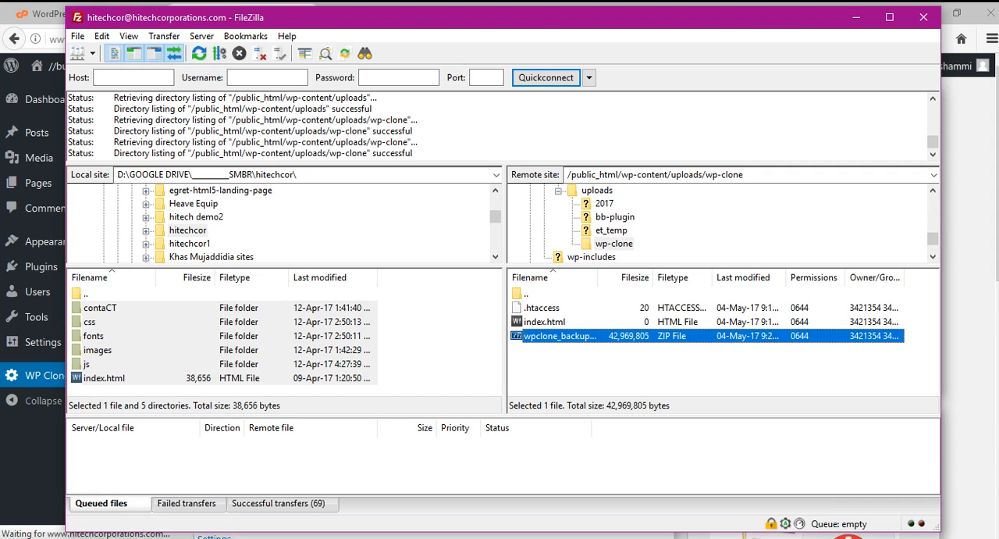
pyautogui.click(341, 537)
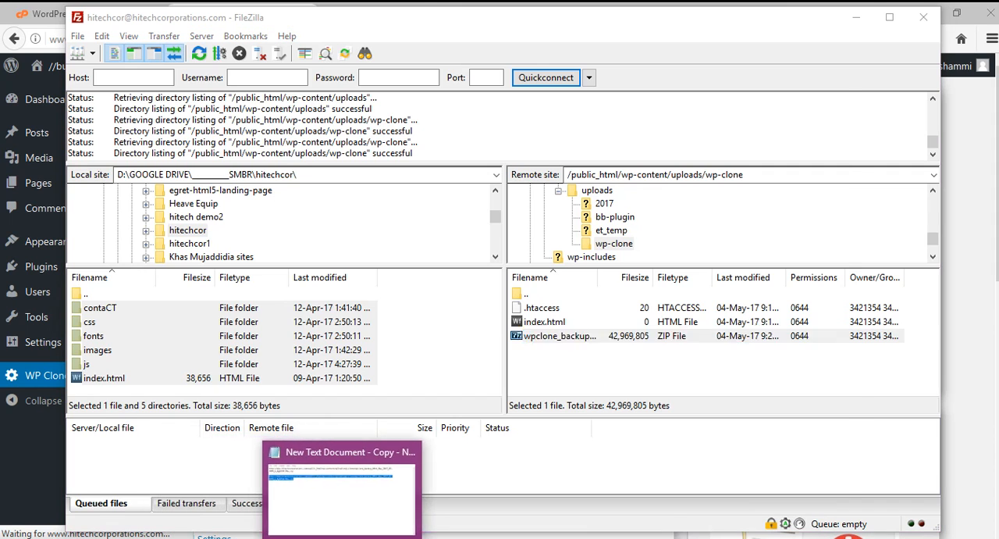
pyautogui.moveTo(233, 537)
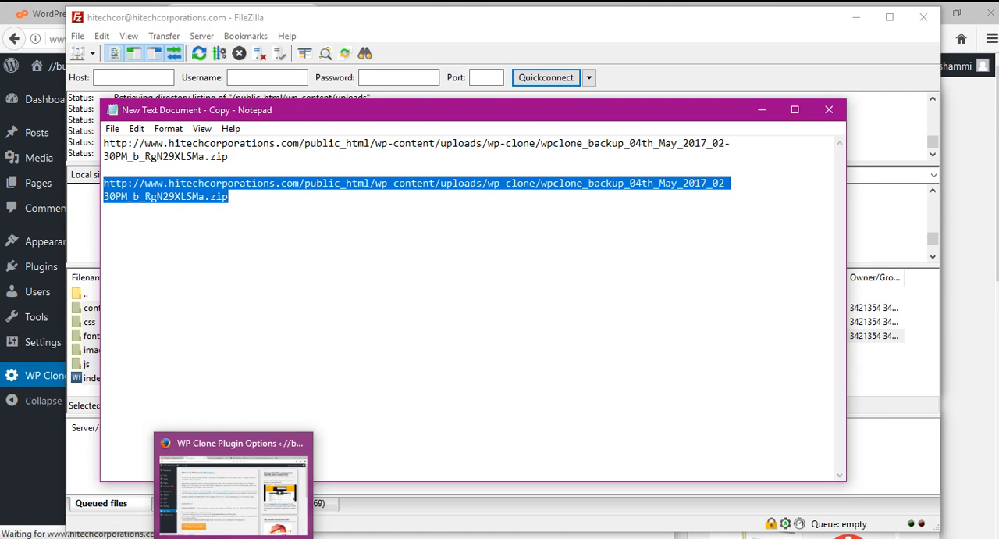
pyautogui.click(233, 537)
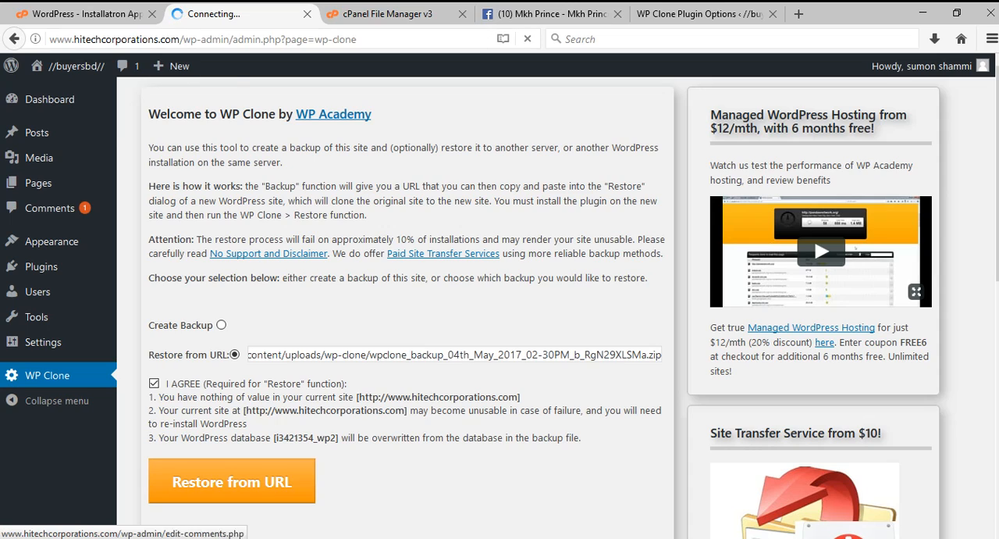
# Open the permalink structure link on the restore result page once the restore finishes.
pyautogui.moveTo(70, 65)
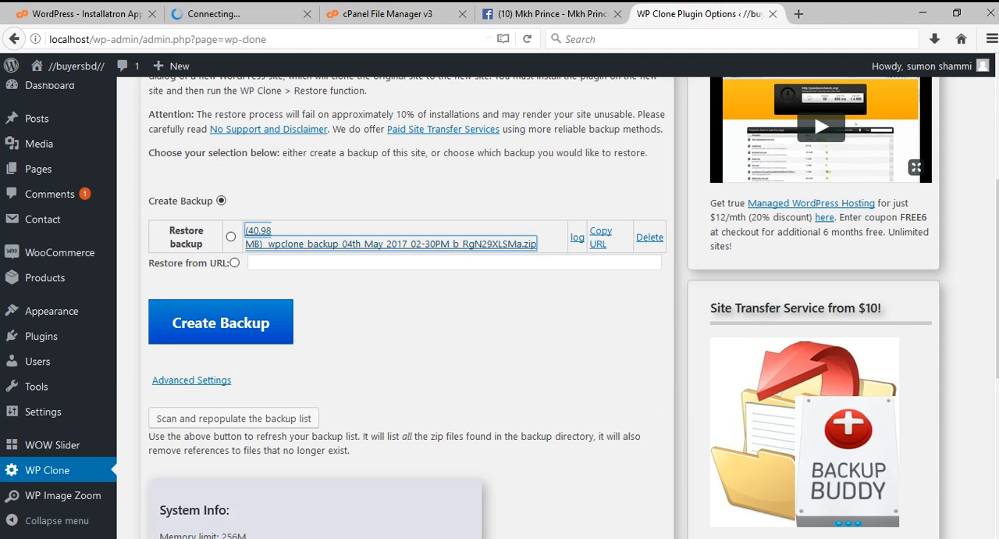
pyautogui.moveTo(37, 66)
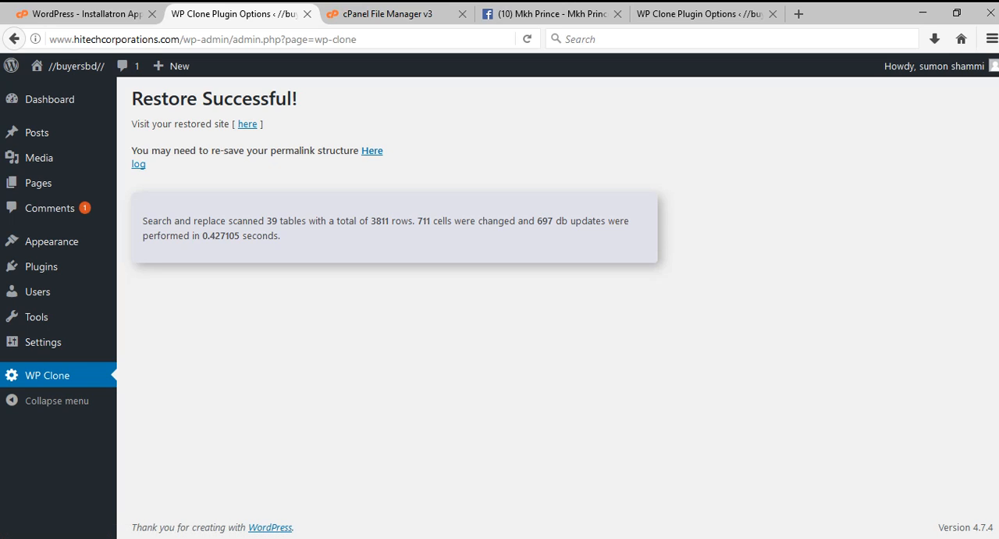
pyautogui.click(372, 151)
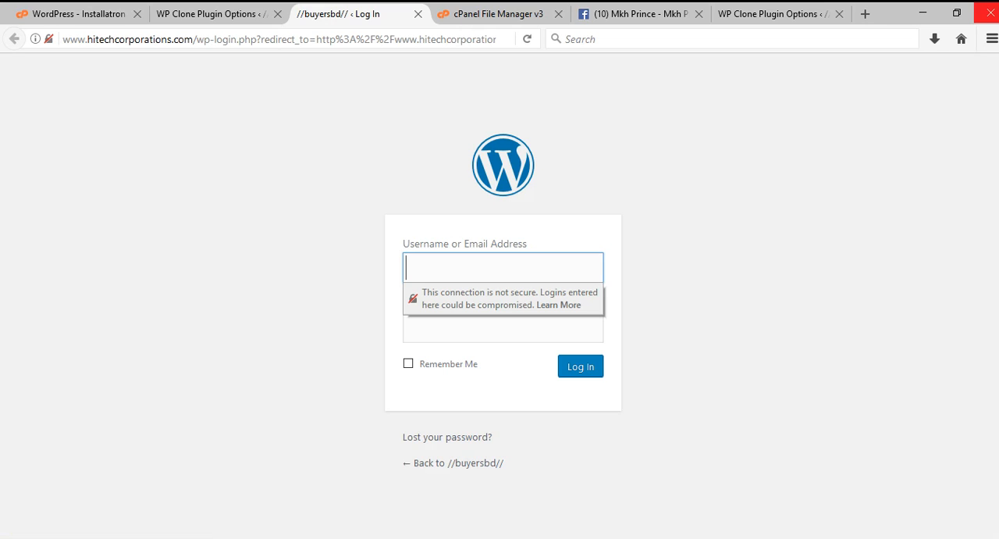
# Try to log in to the restored WordPress site with the username buyersbd and the account password.
pyautogui.write('buyersbd')
pyautogui.press('Tab')
pyautogui.write('*')
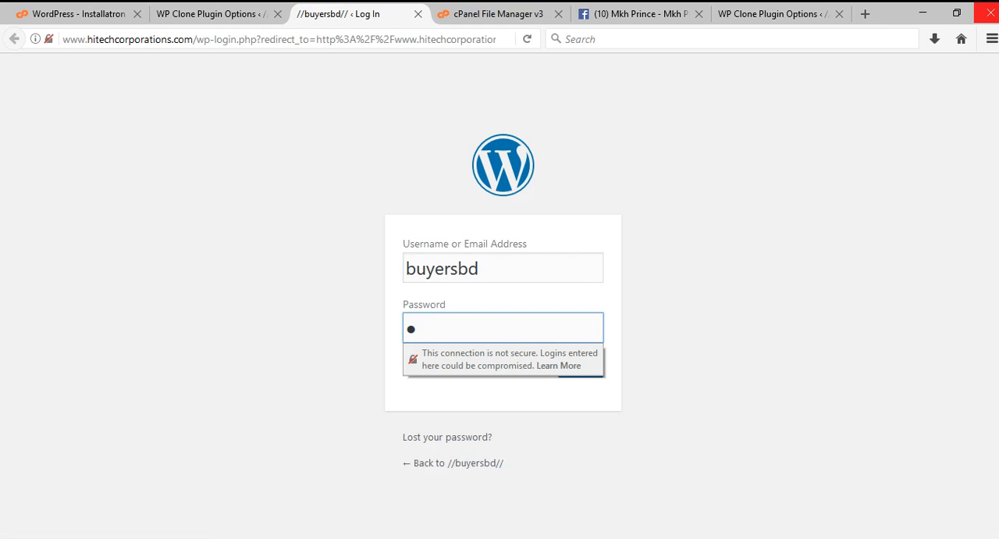
pyautogui.write('*******')
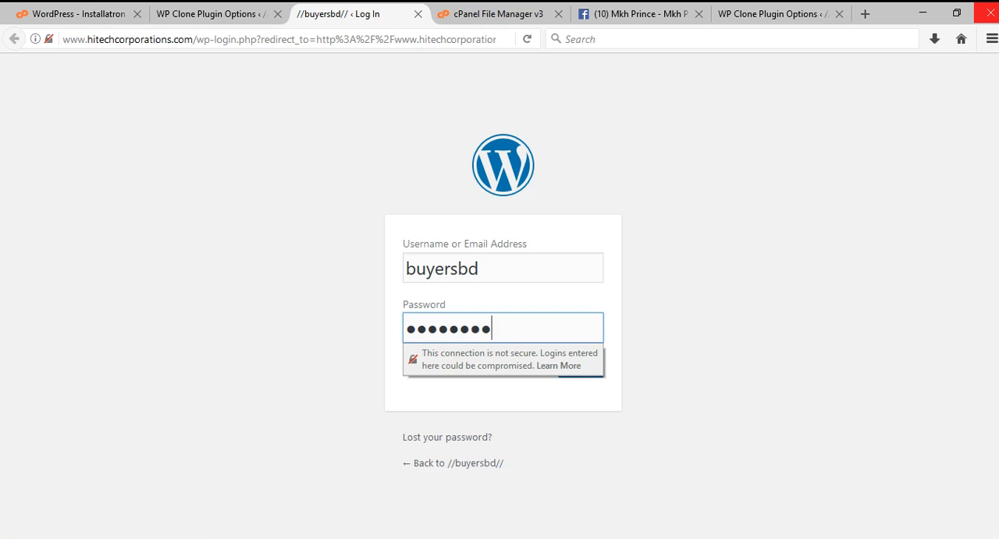
pyautogui.write('******')
pyautogui.press('Return')
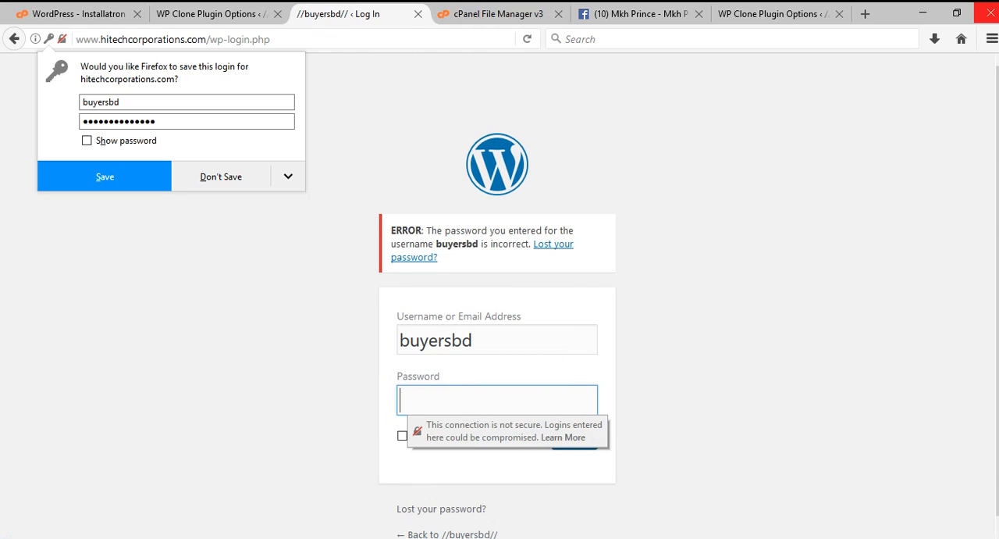
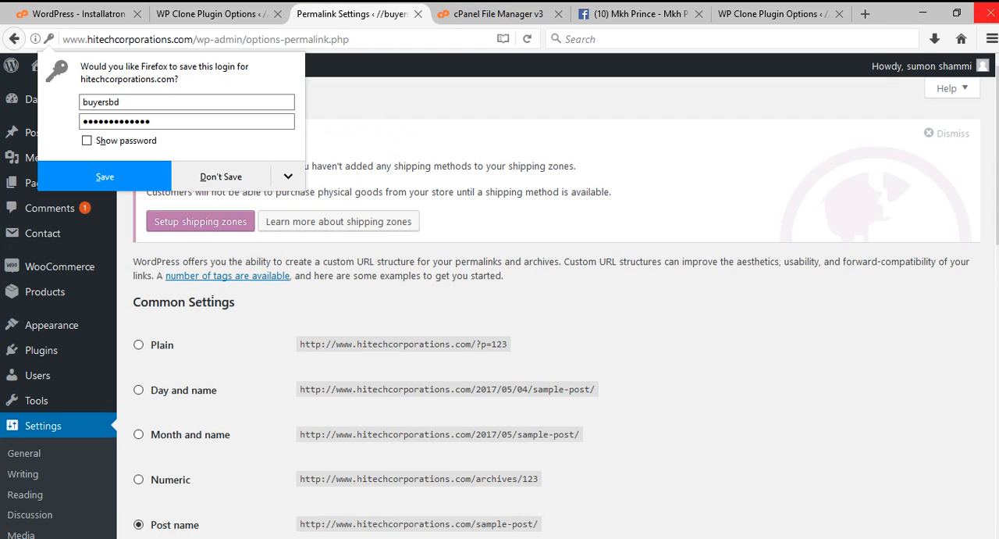
# Compare the local WP Clone backup page with the restore result page of the live site.
pyautogui.click(773, 14)
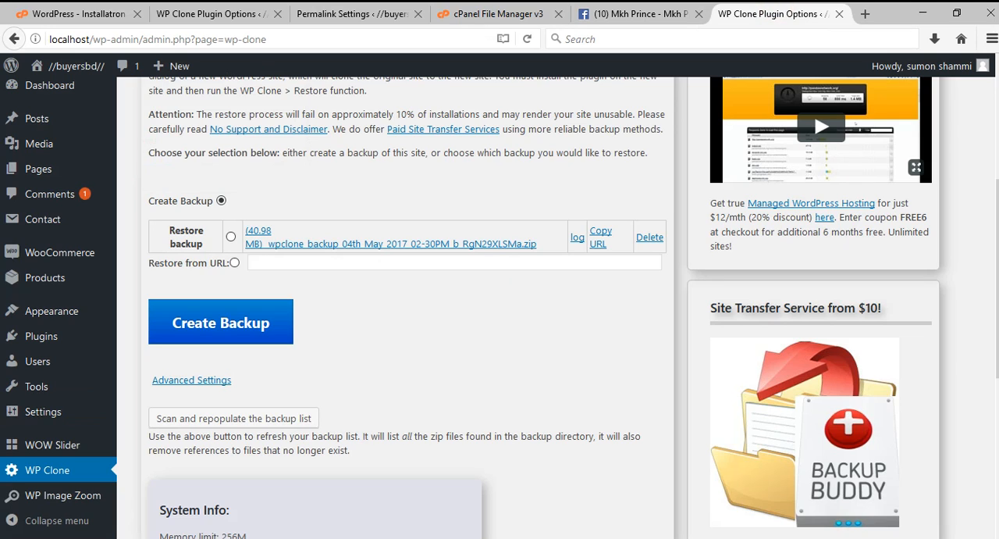
pyautogui.click(211, 13)
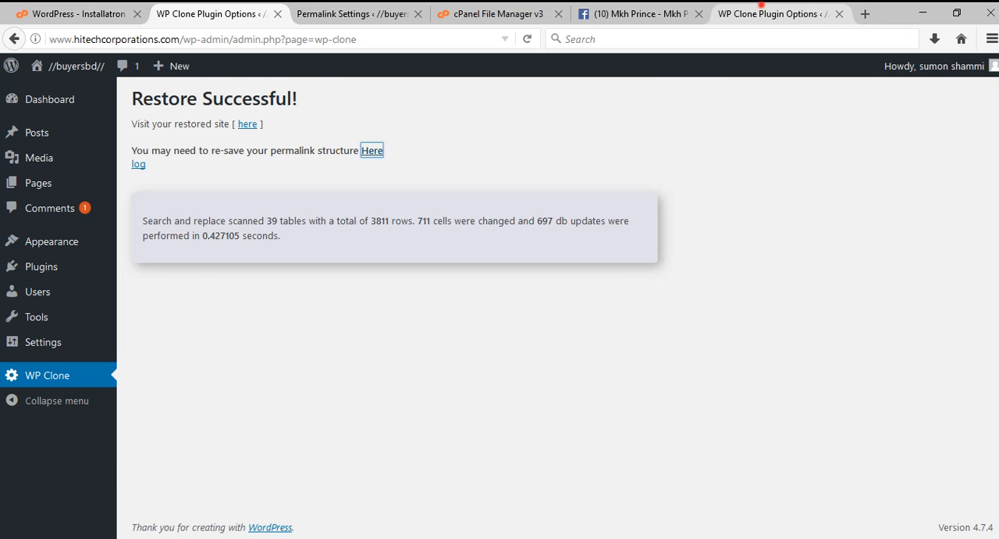
pyautogui.click(761, 11)
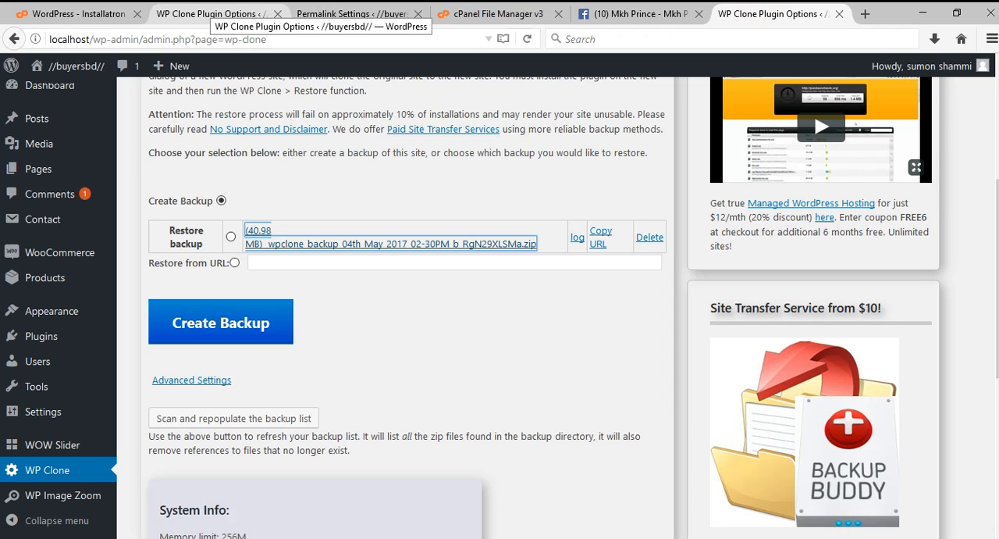
pyautogui.click(208, 10)
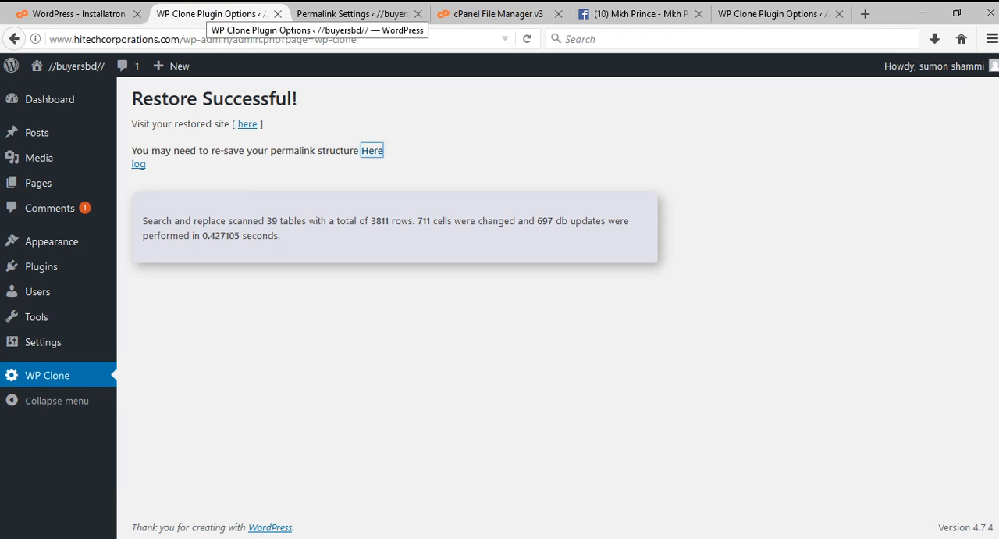
# Re-save the live site's permalink settings with the Post name structure.
pyautogui.click(363, 13)
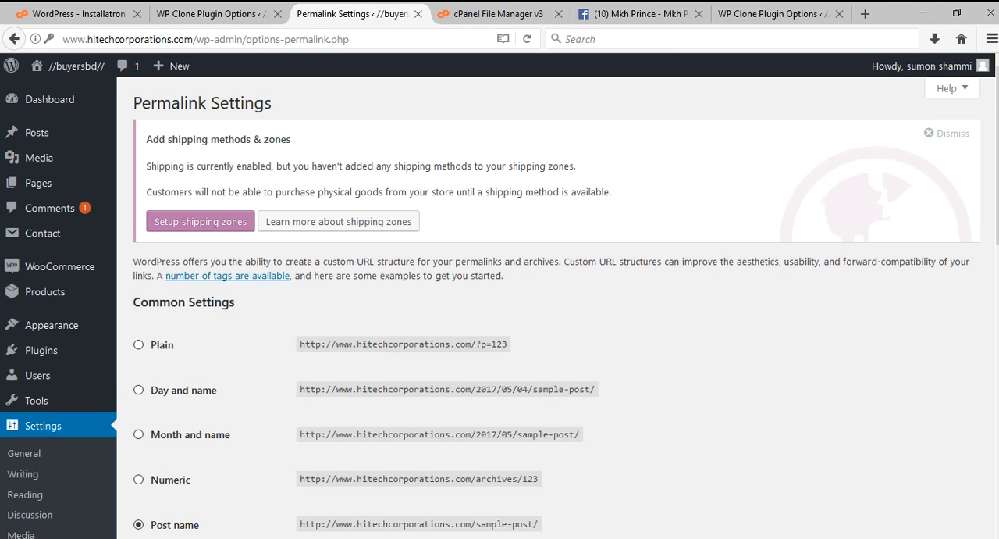
pyautogui.scroll(-7, 31, 269)
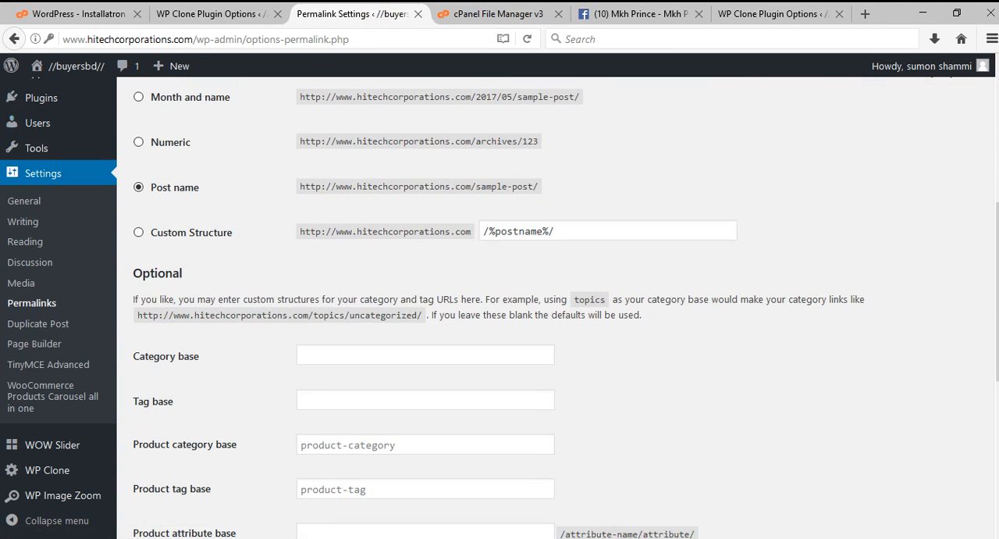
pyautogui.scroll(-8, 499, 308)
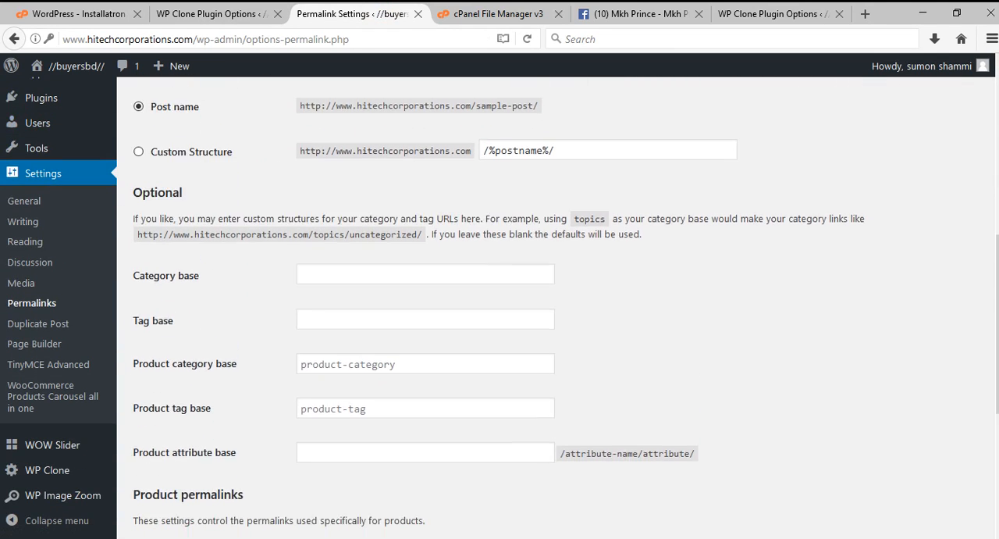
pyautogui.click(177, 464)
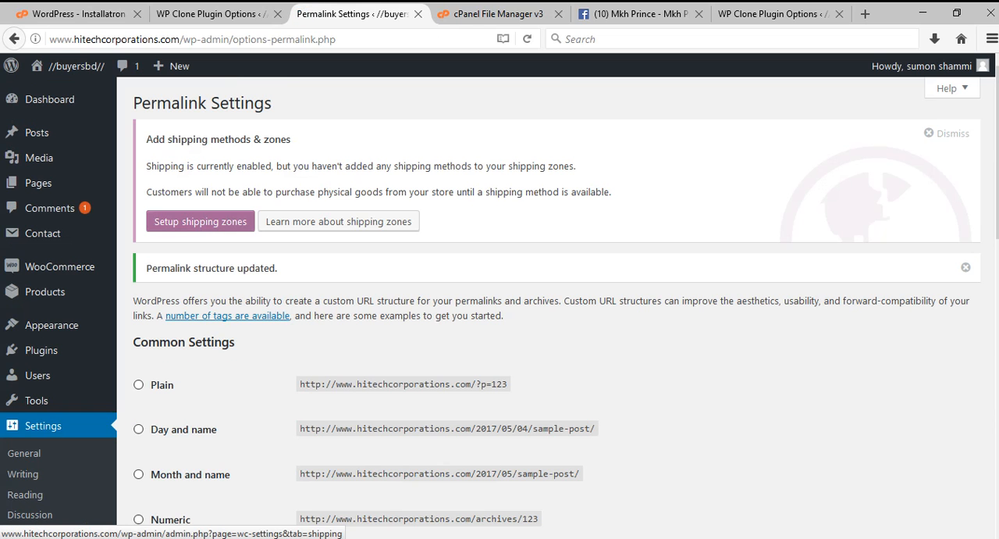
# Open the restored live site's front page and the local //buyersbd// front page in separate tabs.
pyautogui.moveTo(74, 65)
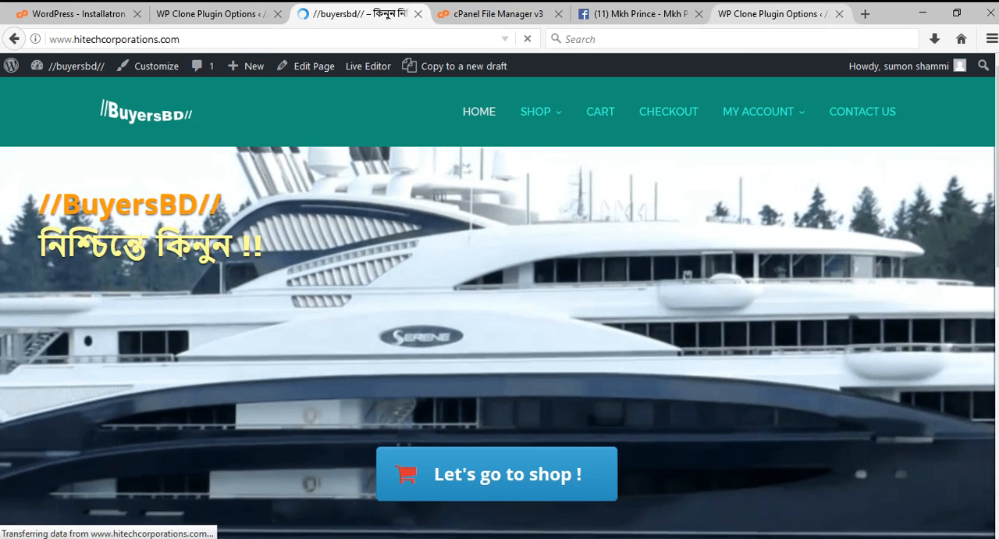
pyautogui.click(761, 14)
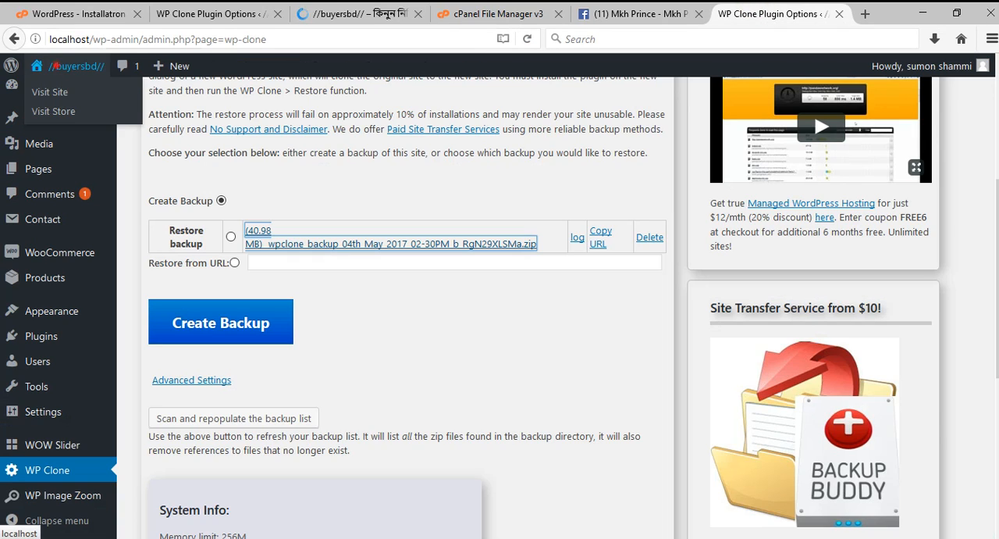
pyautogui.middleClick(56, 65)
pyautogui.click(779, 12)
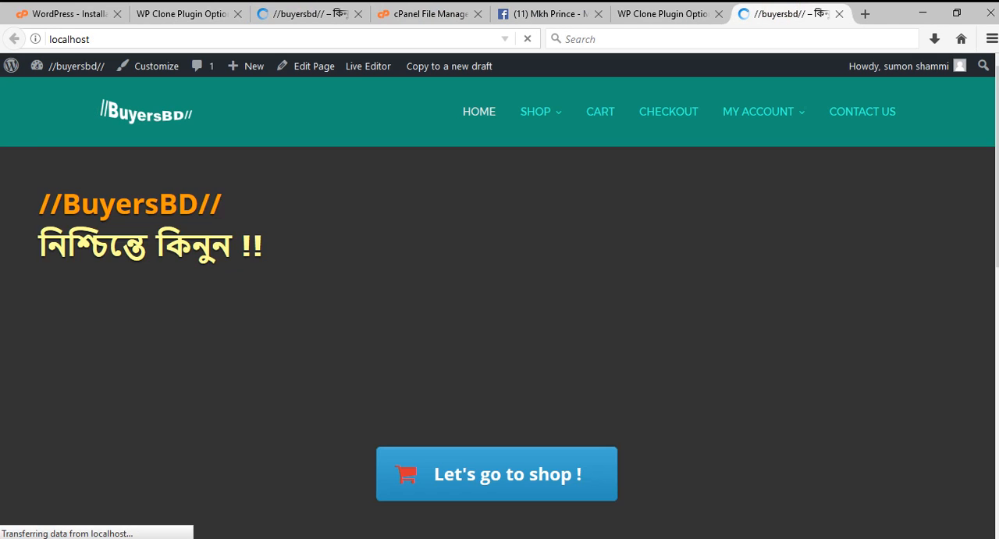
pyautogui.click(118, 38)
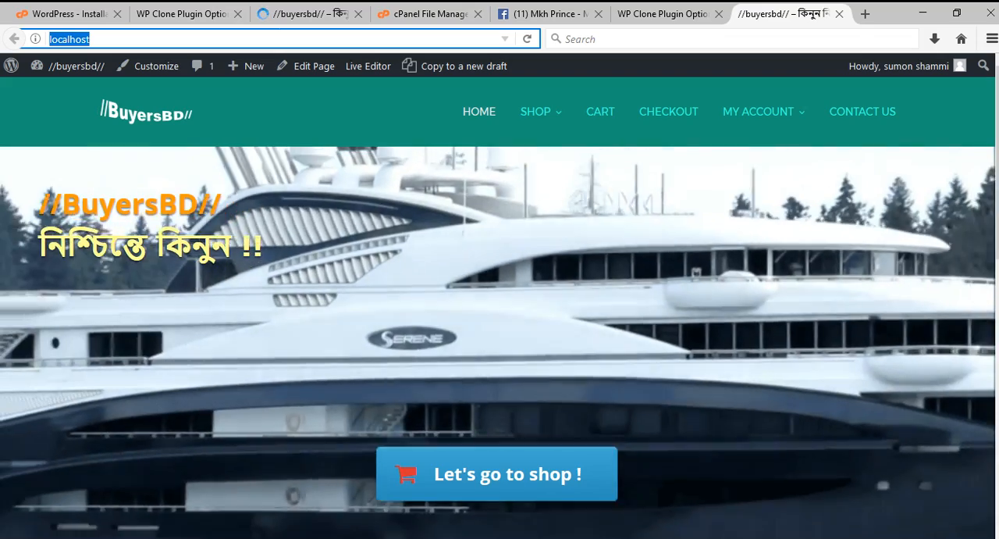
pyautogui.scroll(-10, 390, 273)
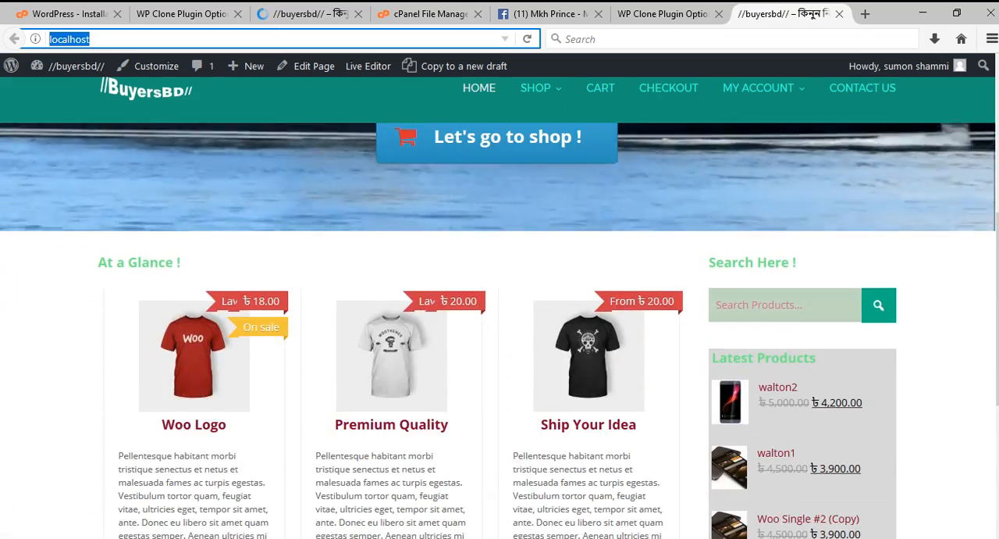
pyautogui.write('www.hitechcorporations.com')
pyautogui.press('Return')
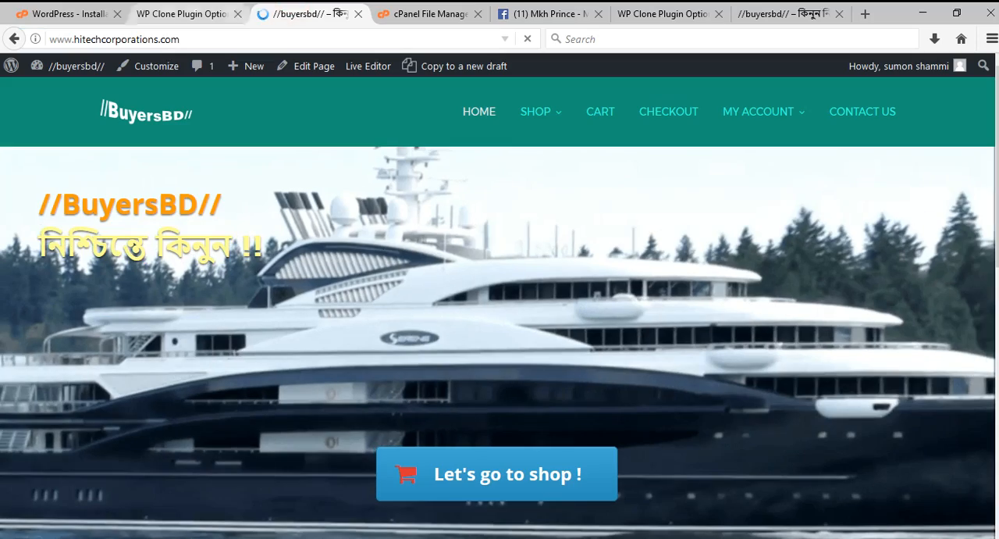
pyautogui.click(210, 39)
pyautogui.click(801, 13)
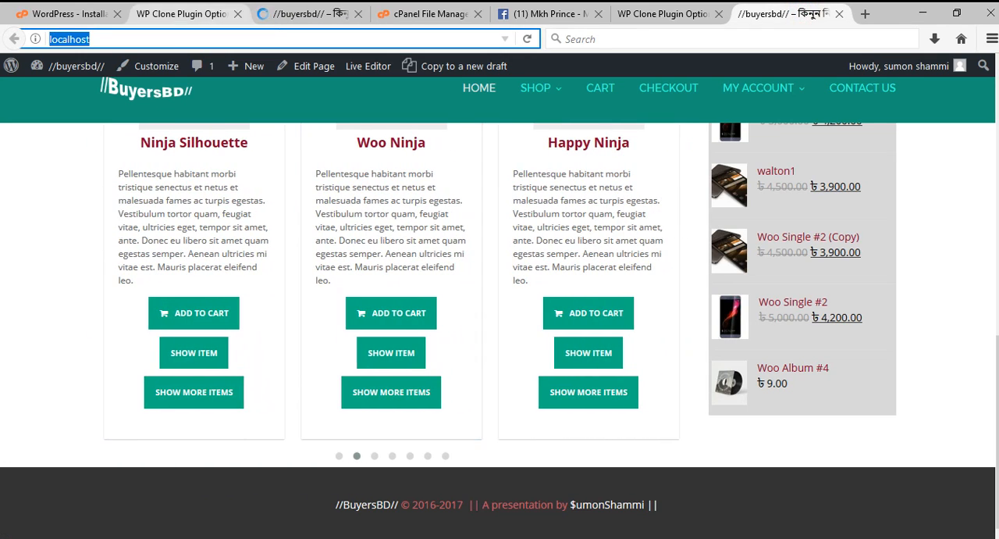
pyautogui.click(308, 13)
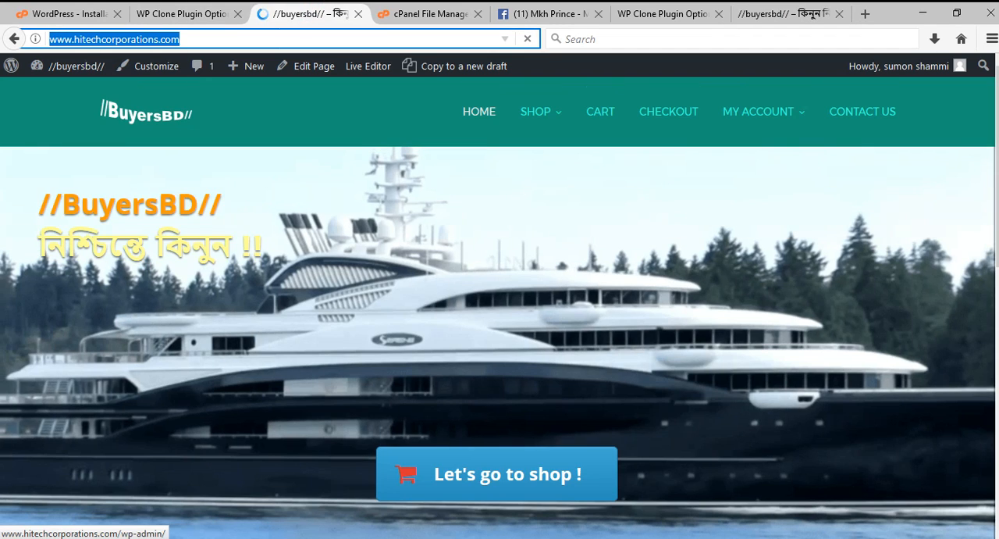
# Examine the live front page's banner, Latest Products list and navigation menus.
pyautogui.scroll(-6, 500, 312)
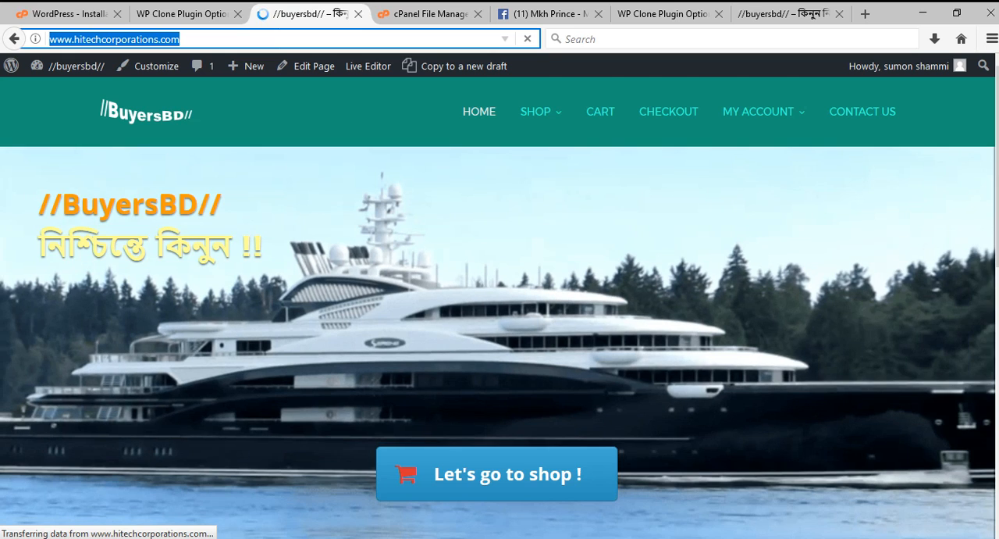
pyautogui.scroll(-8, 500, 304)
pyautogui.scroll(1, 500, 304)
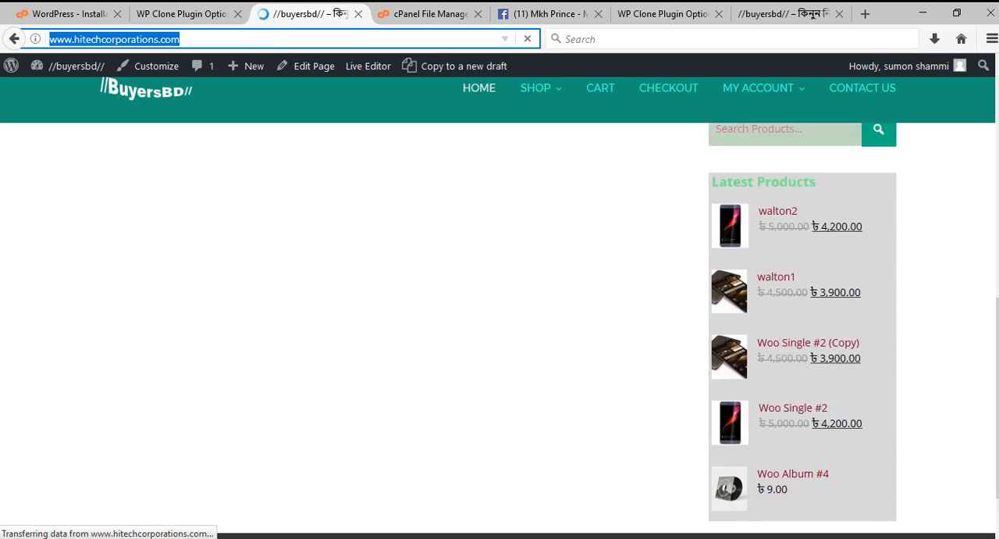
pyautogui.scroll(8, 500, 304)
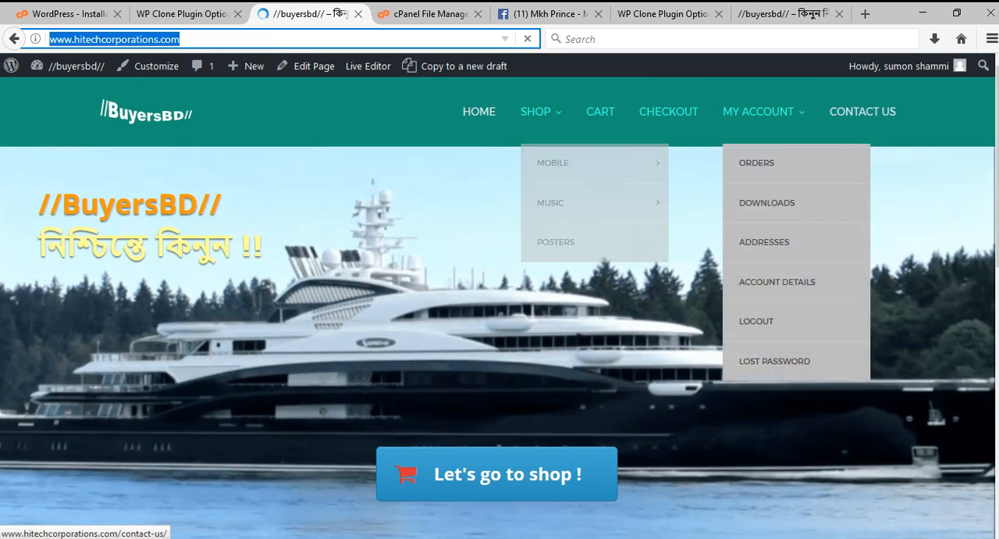
pyautogui.click(859, 111)
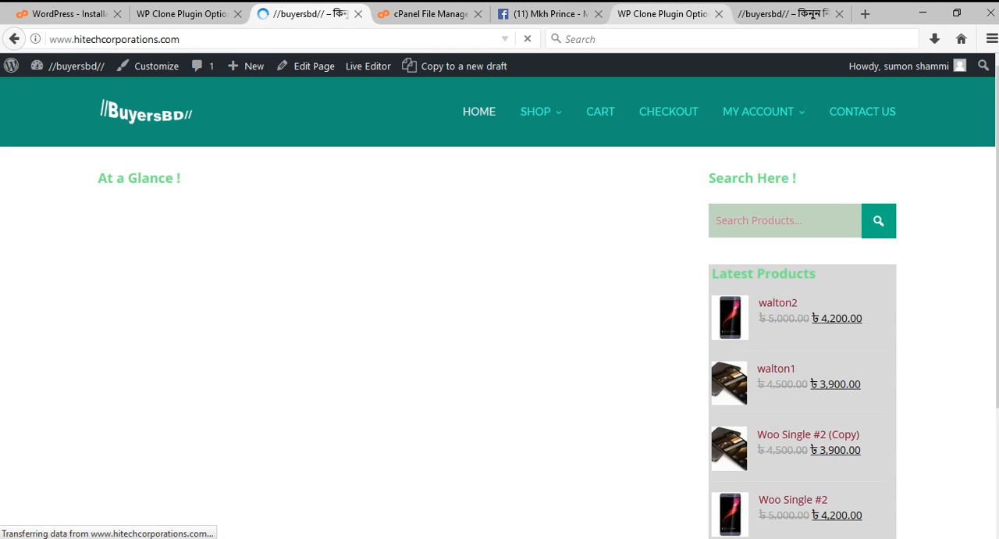
# Check the At a Glance and Latest Products sections on the local front page against the live one.
pyautogui.click(664, 13)
pyautogui.click(812, 14)
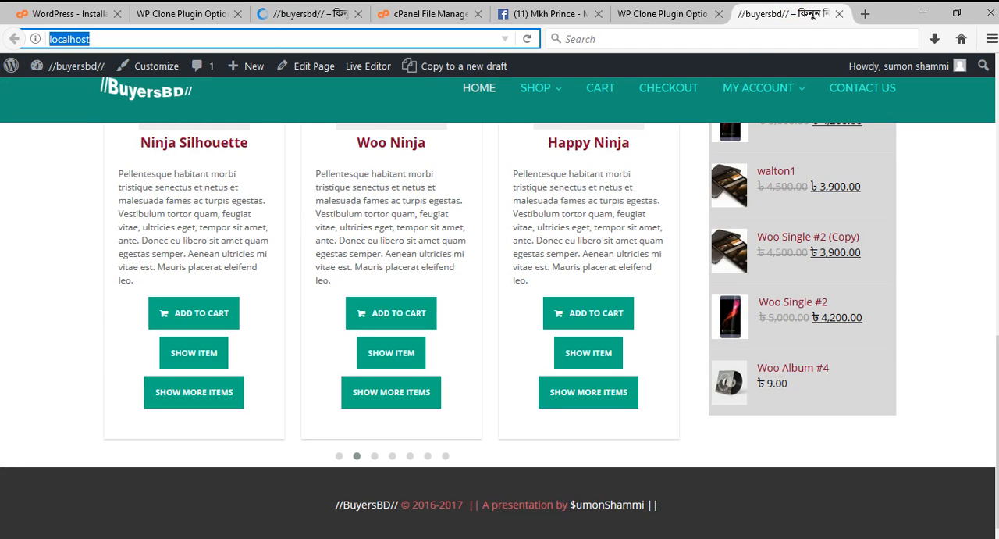
pyautogui.scroll(5, 499, 328)
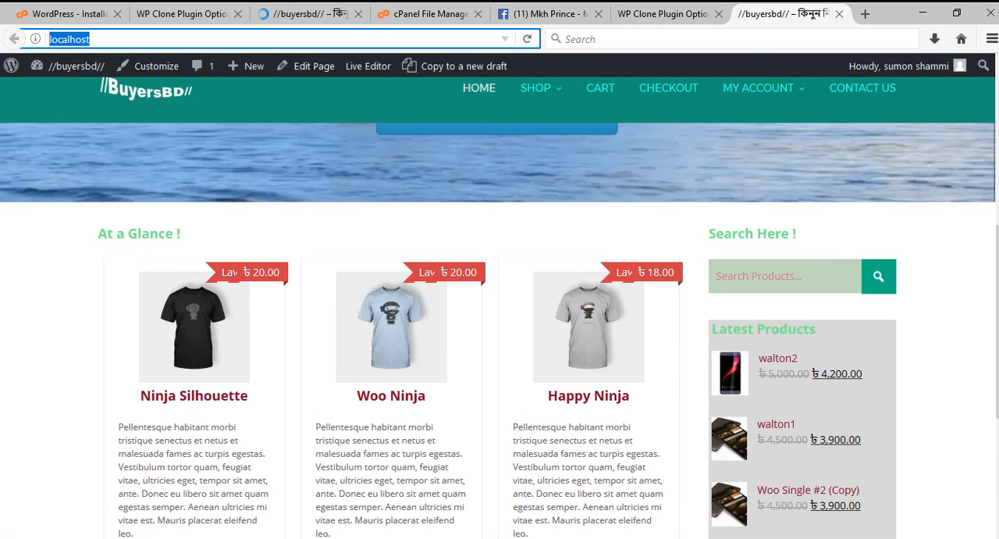
pyautogui.click(301, 13)
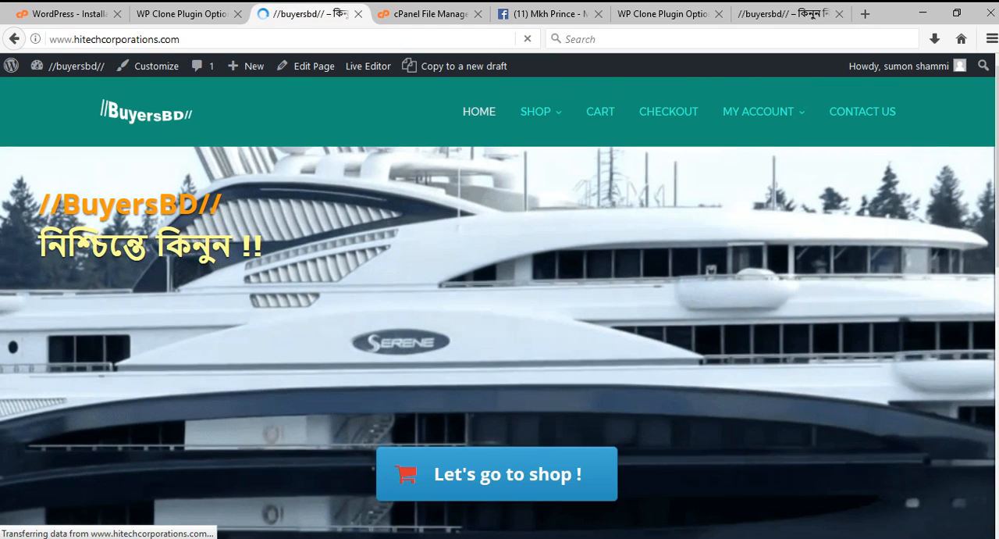
pyautogui.scroll(-5, 500, 328)
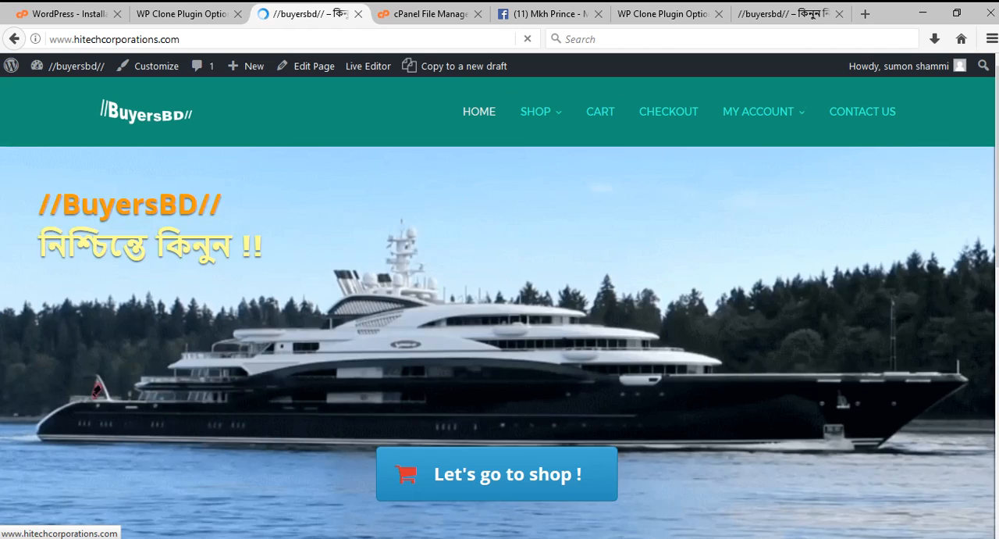
pyautogui.scroll(-8, 499, 312)
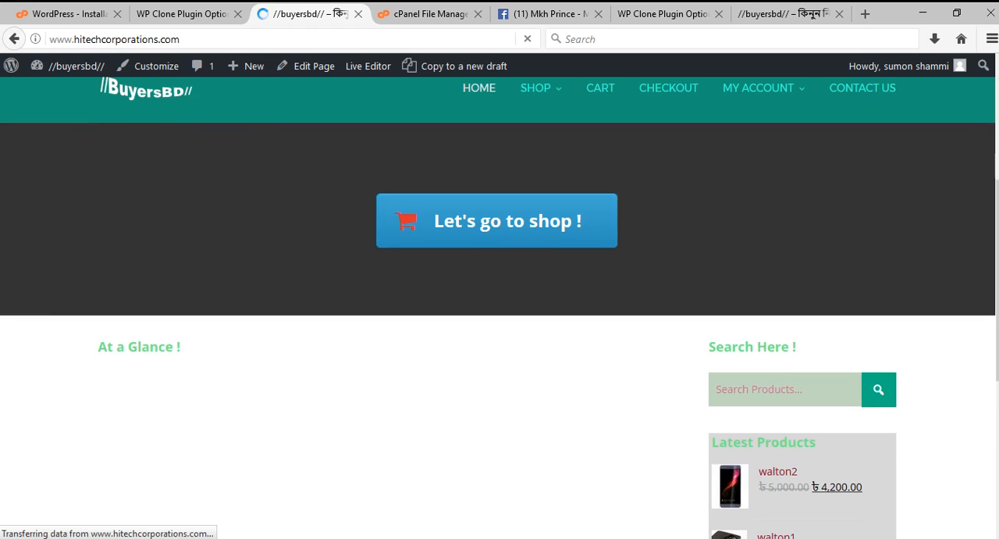
pyautogui.scroll(-2, 500, 312)
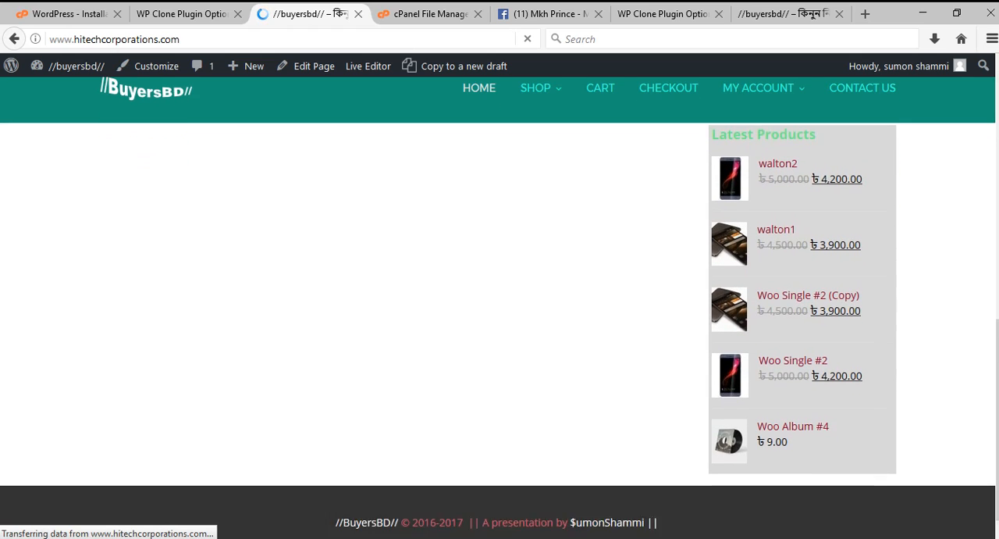
pyautogui.scroll(2, 500, 312)
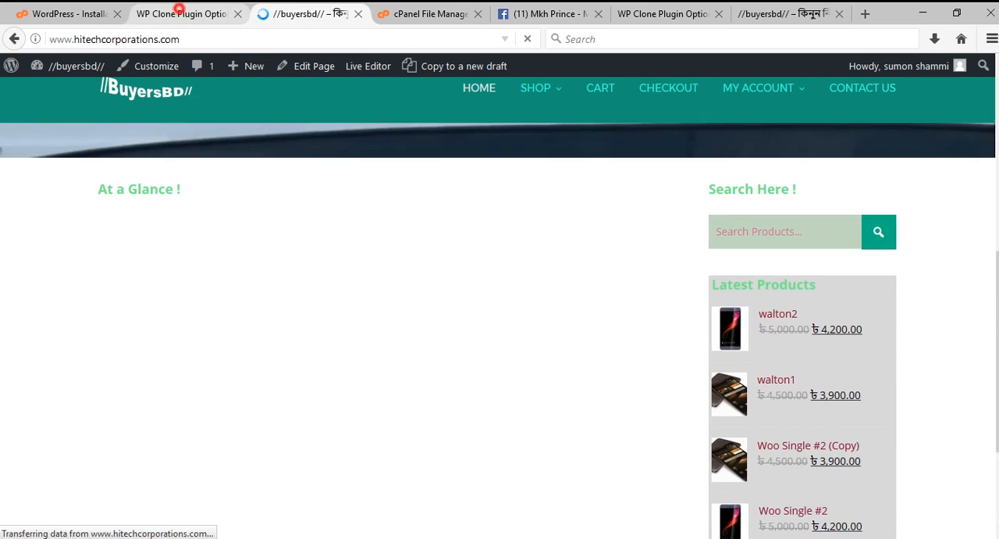
# Compare the admin menu on the live restore result page with the local WP Clone page and its system info.
pyautogui.click(179, 11)
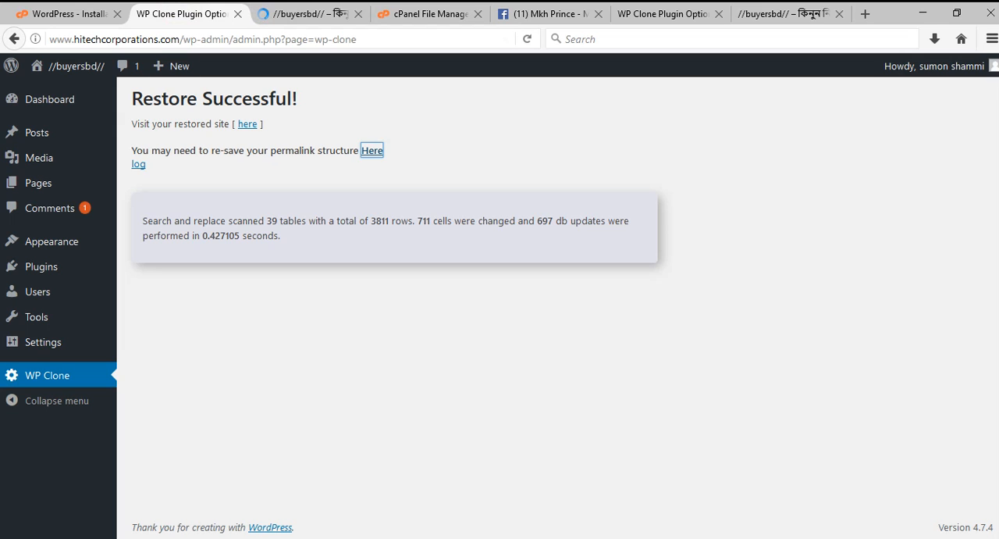
pyautogui.click(322, 8)
pyautogui.click(199, 10)
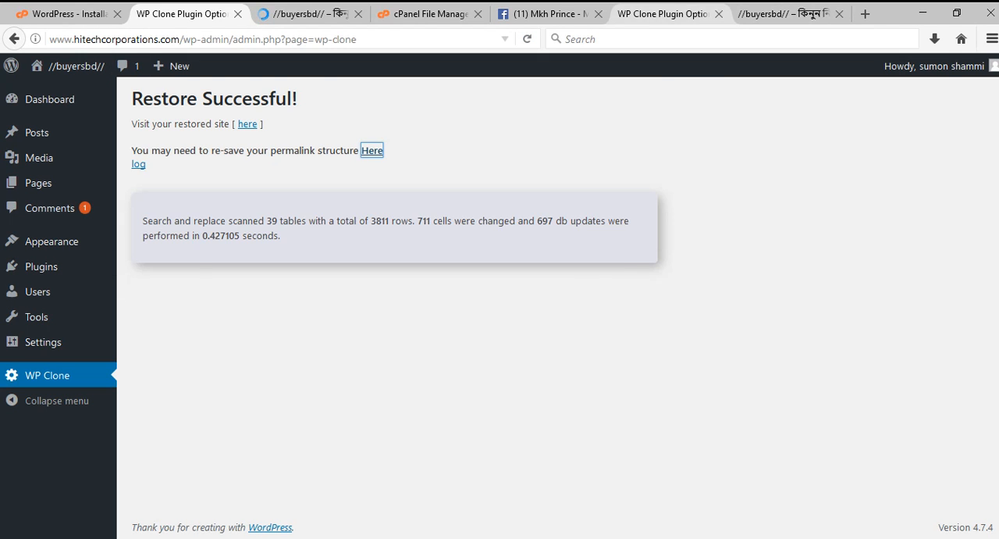
pyautogui.click(668, 13)
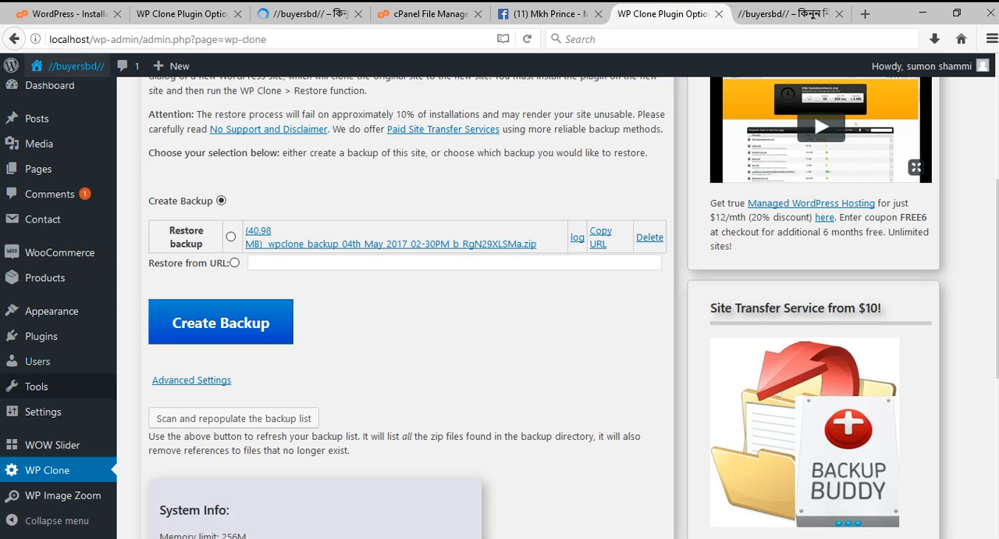
pyautogui.scroll(-2, 59, 406)
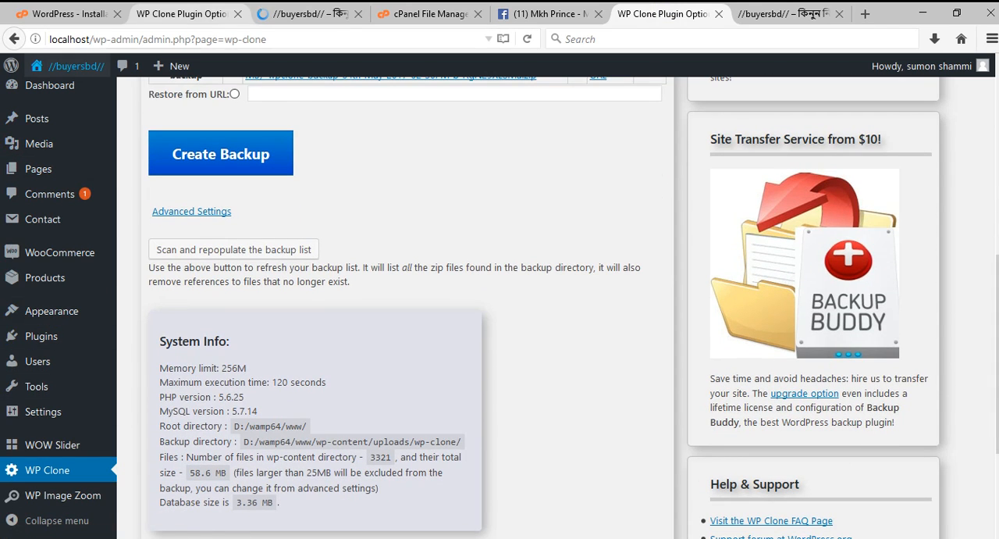
pyautogui.click(187, 14)
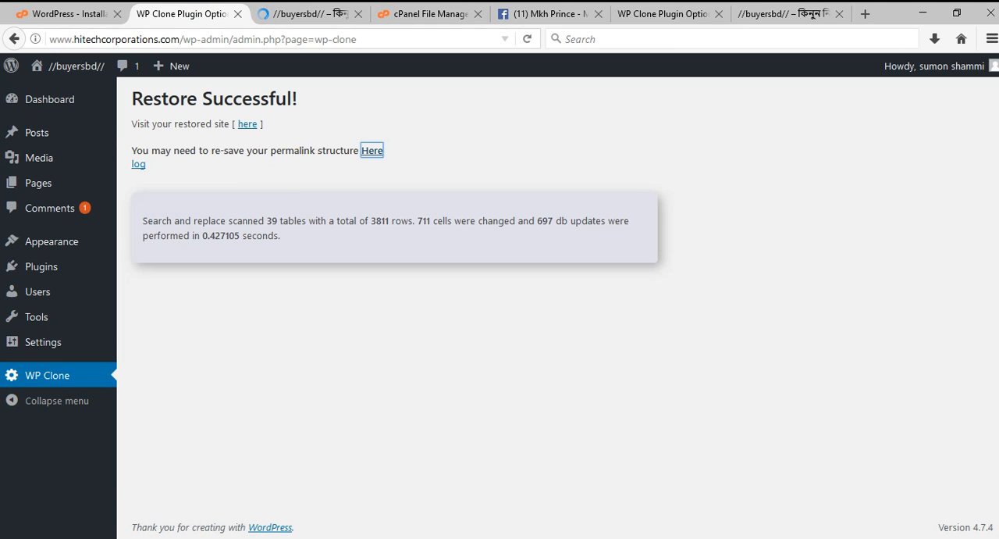
# Reload the live site's WP Clone page and inspect its restored admin menu, including the Plugins entries.
pyautogui.click(528, 39)
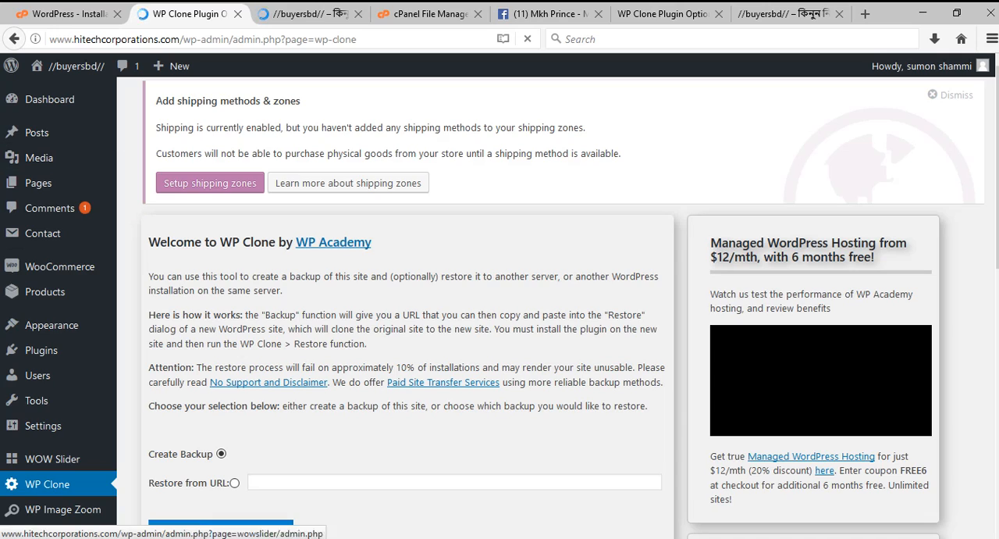
pyautogui.scroll(-2, 47, 375)
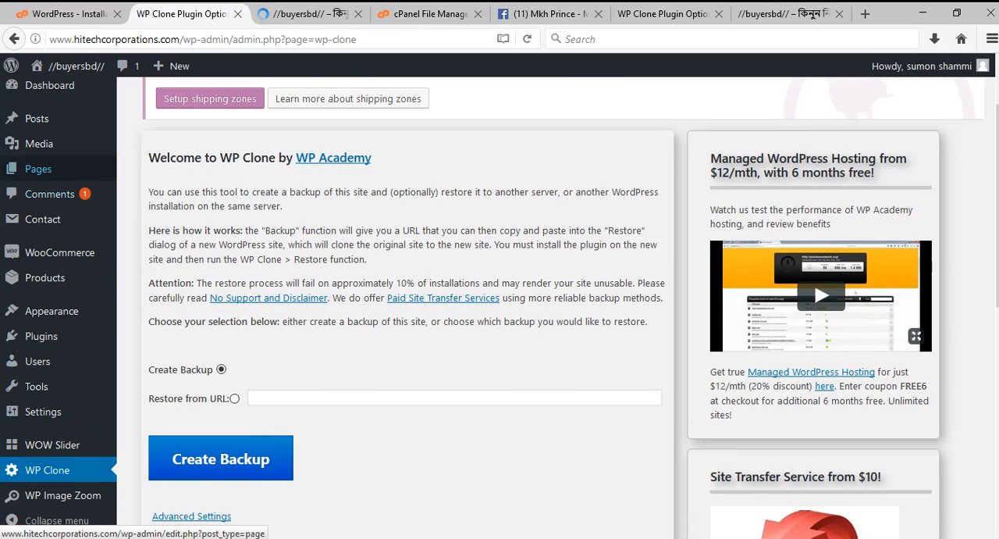
pyautogui.scroll(-4, 47, 304)
pyautogui.scroll(5, 43, 382)
pyautogui.scroll(-1, 42, 336)
pyautogui.moveTo(42, 336)
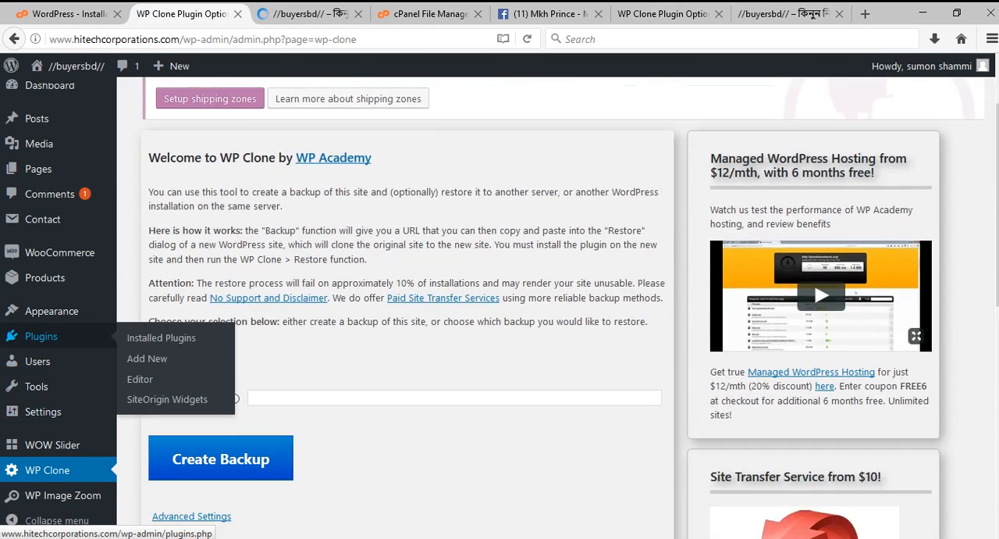
# Examine the System Info and the backup and restore options on the live site's WP Clone page.
pyautogui.scroll(-3, 42, 336)
pyautogui.scroll(-3, 42, 336)
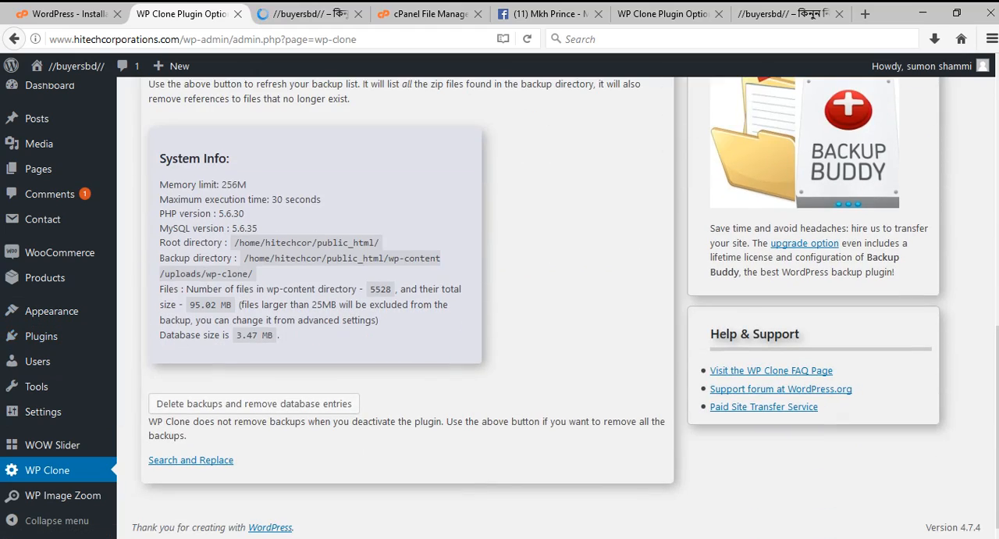
pyautogui.scroll(6, 568, 307)
pyautogui.scroll(-6, 499, 308)
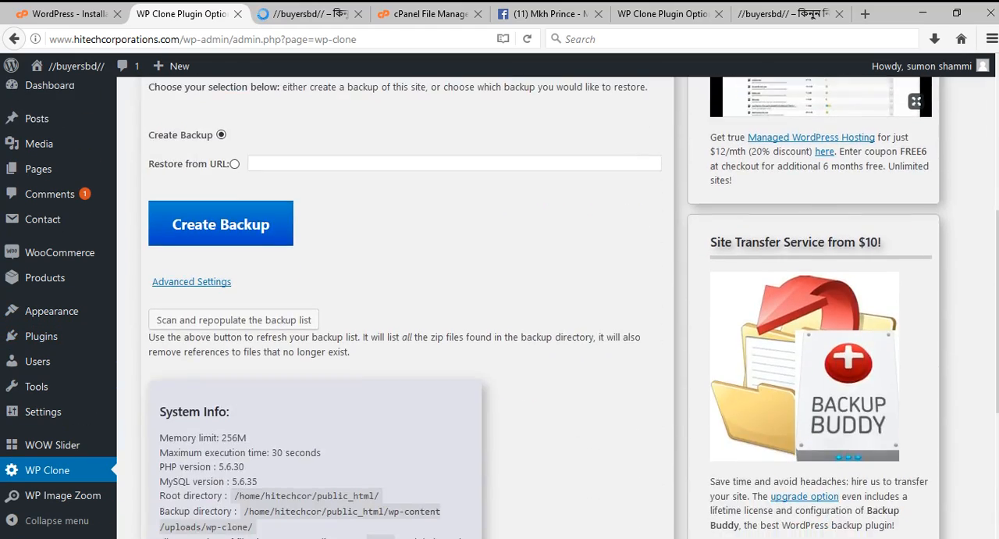
pyautogui.scroll(6, 500, 307)
# Check the live front page's banner, At a Glance section and Latest Products list while it loads.
pyautogui.hotkey('ctrl', 'Tab')
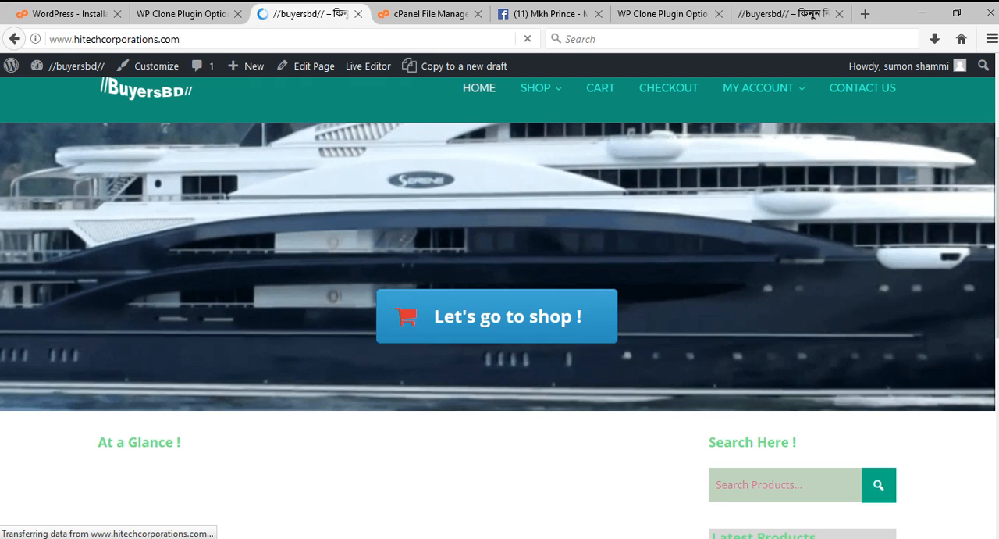
pyautogui.scroll(-5, 500, 330)
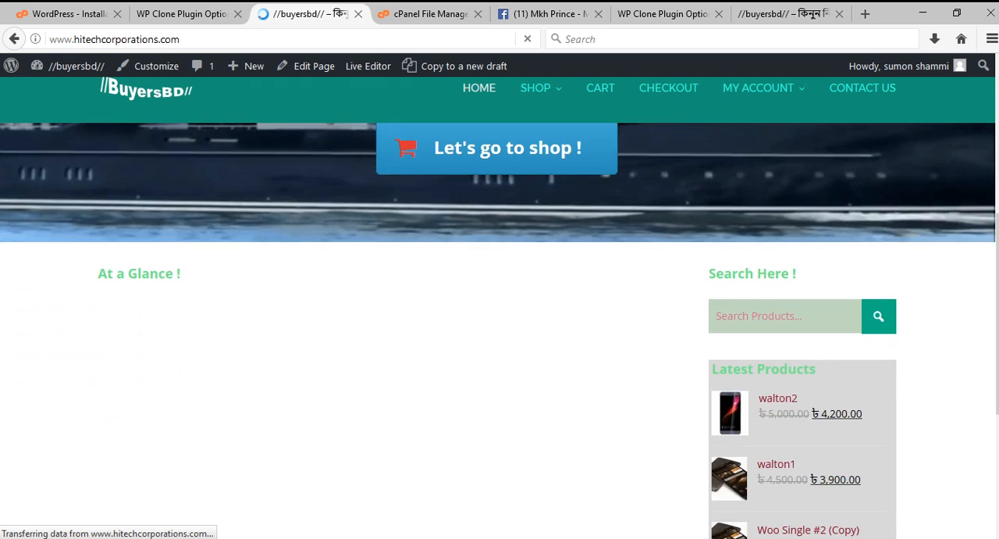
pyautogui.scroll(6, 500, 331)
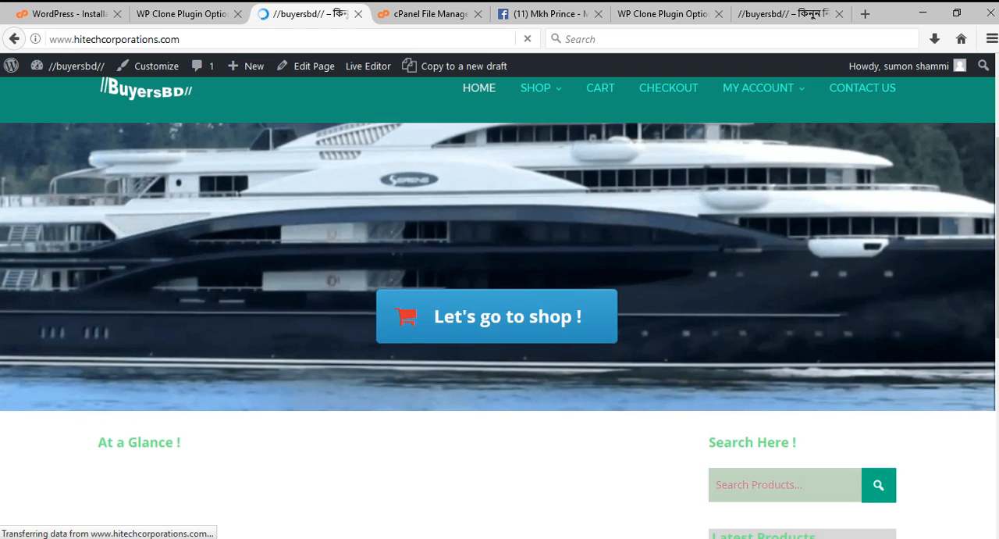
pyautogui.scroll(-1, 500, 330)
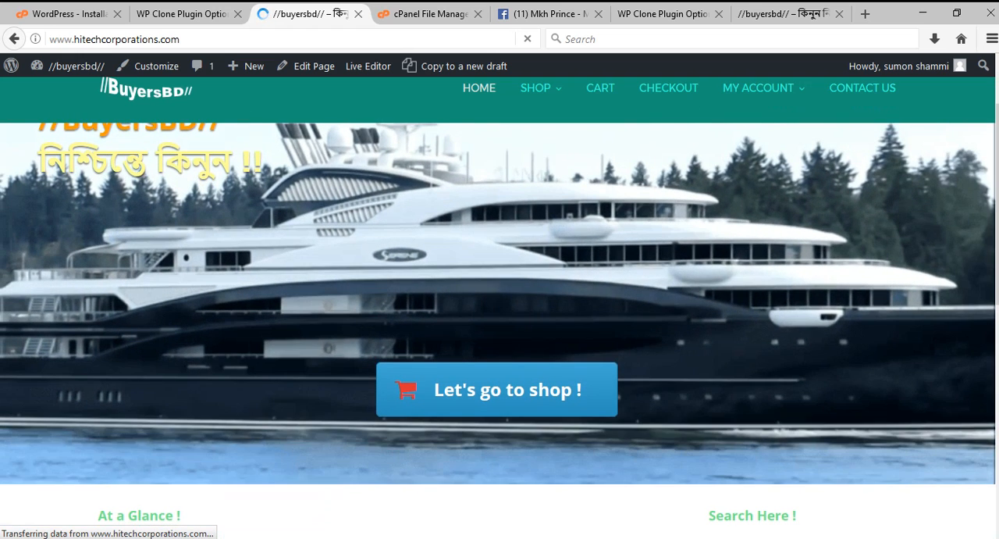
pyautogui.scroll(1, 500, 330)
pyautogui.scroll(-6, 499, 330)
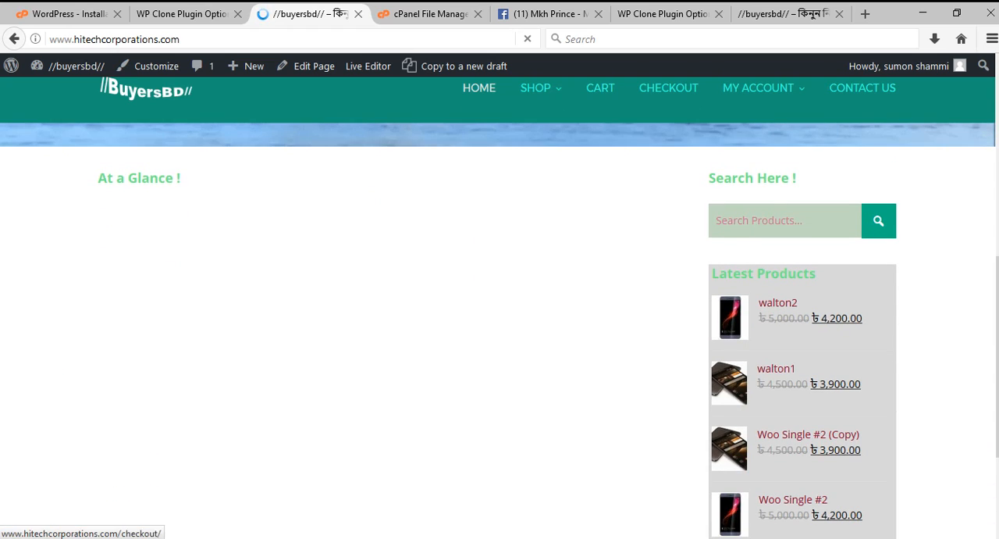
# Review the local WP Clone page's system info and backup entry, and bring up the local front page's product sections.
pyautogui.click(670, 13)
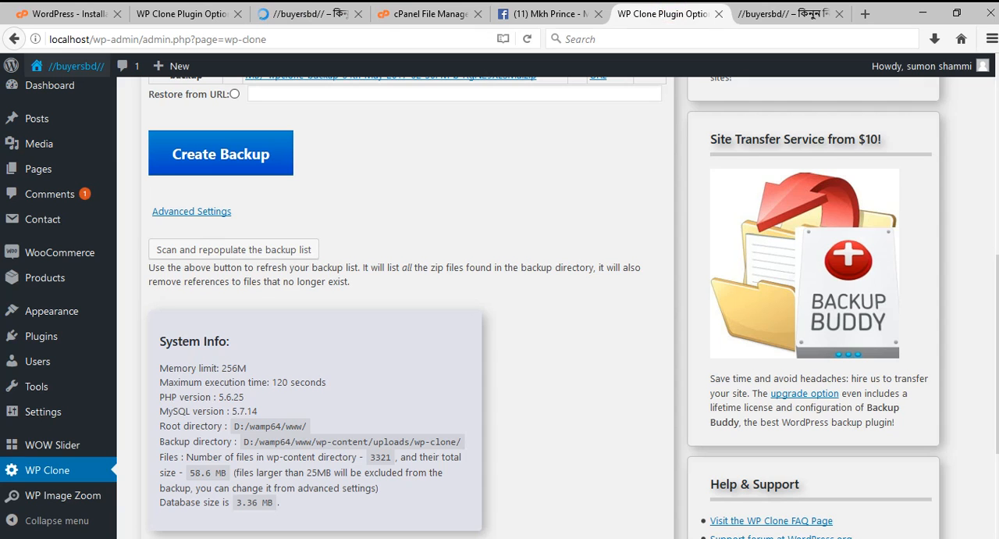
pyautogui.scroll(-3, 500, 312)
pyautogui.scroll(8, 500, 312)
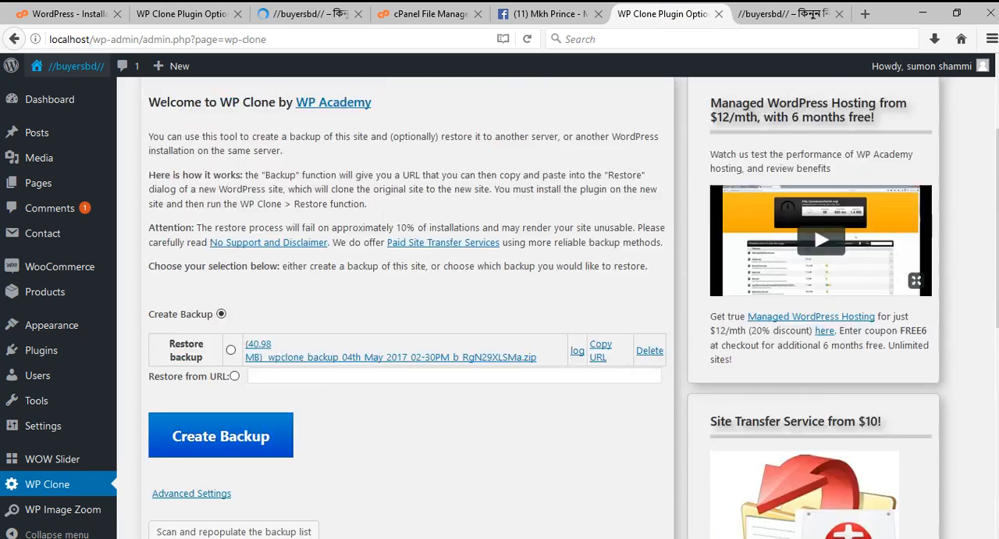
pyautogui.click(812, 13)
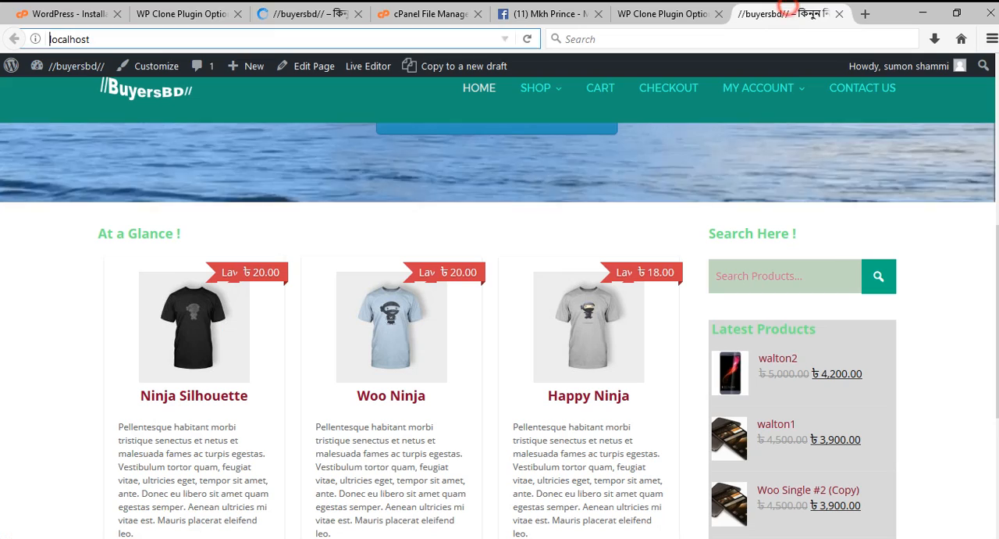
# Close the browser tabs of the local front page and the cPanel File Manager.
pyautogui.click(839, 13)
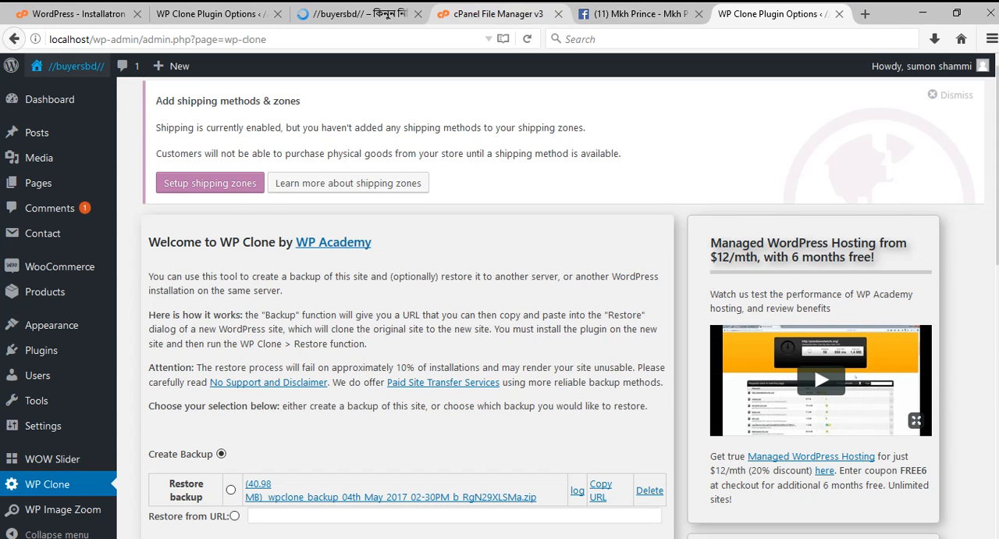
pyautogui.click(499, 13)
pyautogui.click(559, 13)
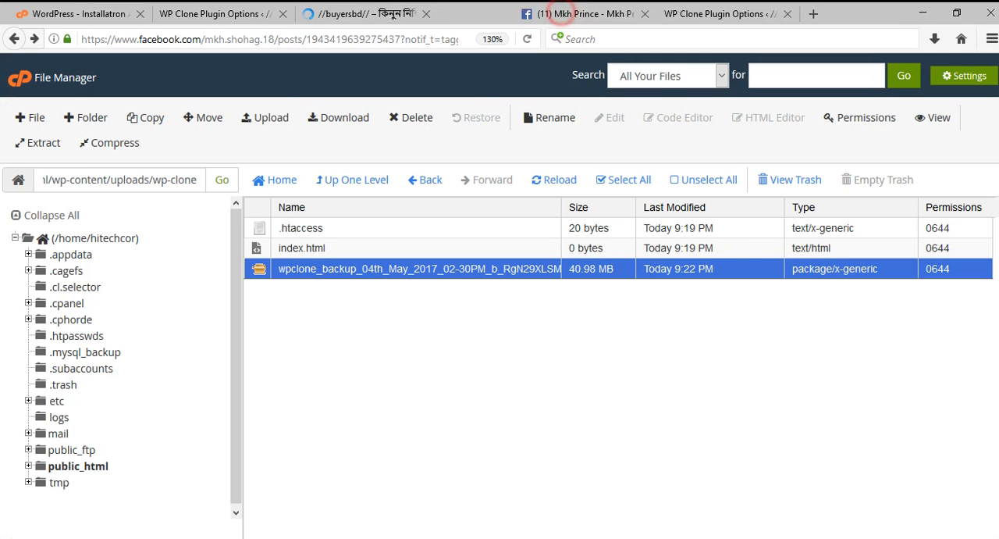
# Open the Walton category under Shop > Mobile on the live site and look over its products.
pyautogui.click(391, 13)
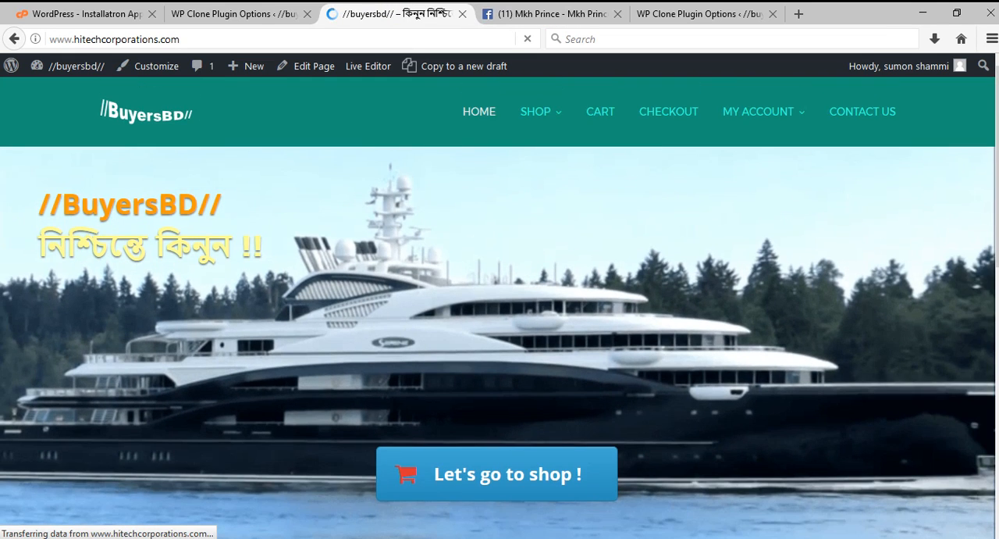
pyautogui.scroll(-2, 500, 305)
pyautogui.scroll(2, 499, 304)
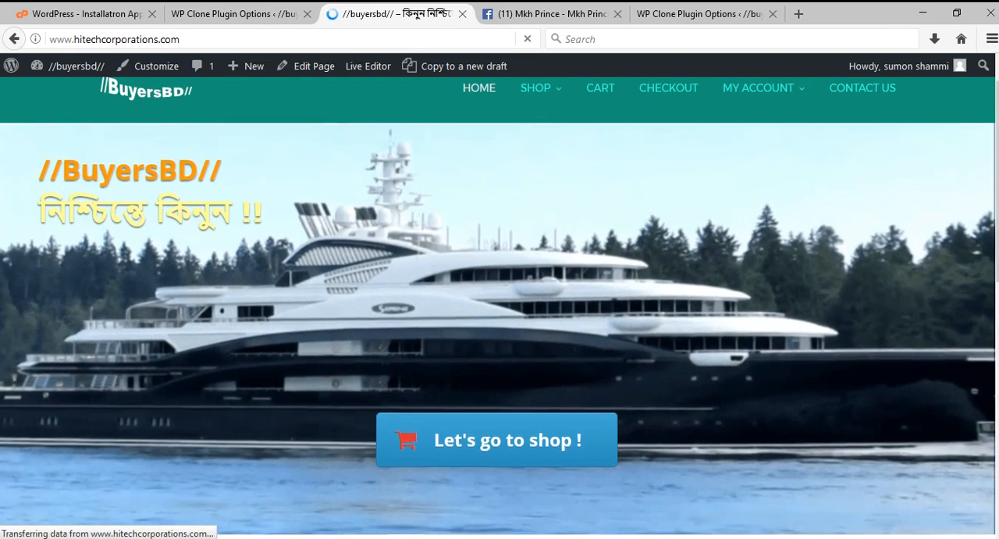
pyautogui.moveTo(540, 111)
pyautogui.moveTo(597, 162)
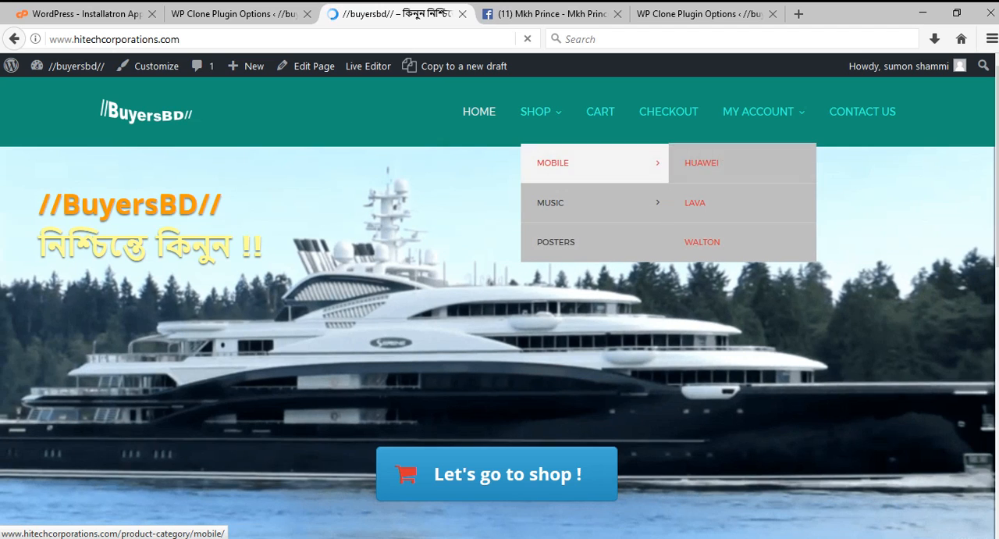
pyautogui.click(702, 242)
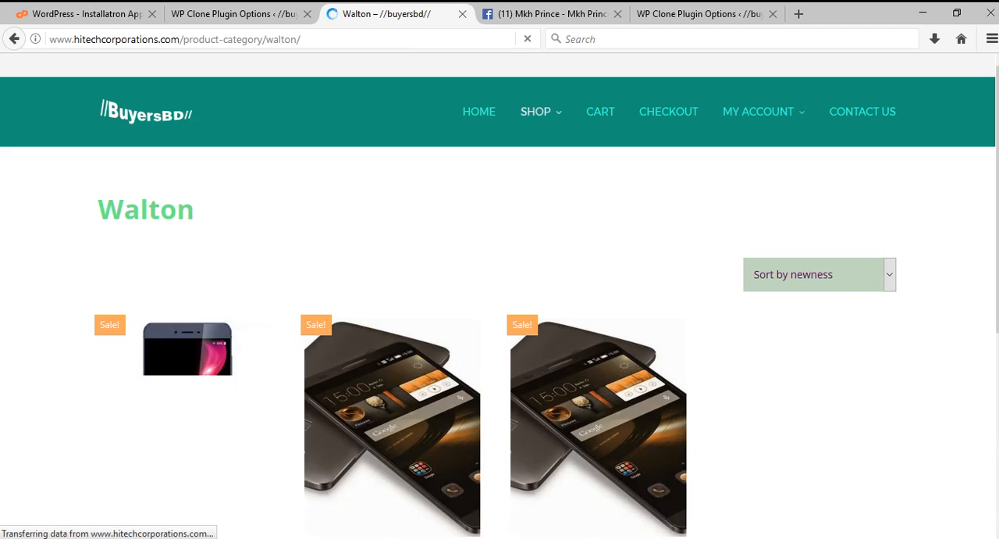
pyautogui.scroll(-5, 391, 391)
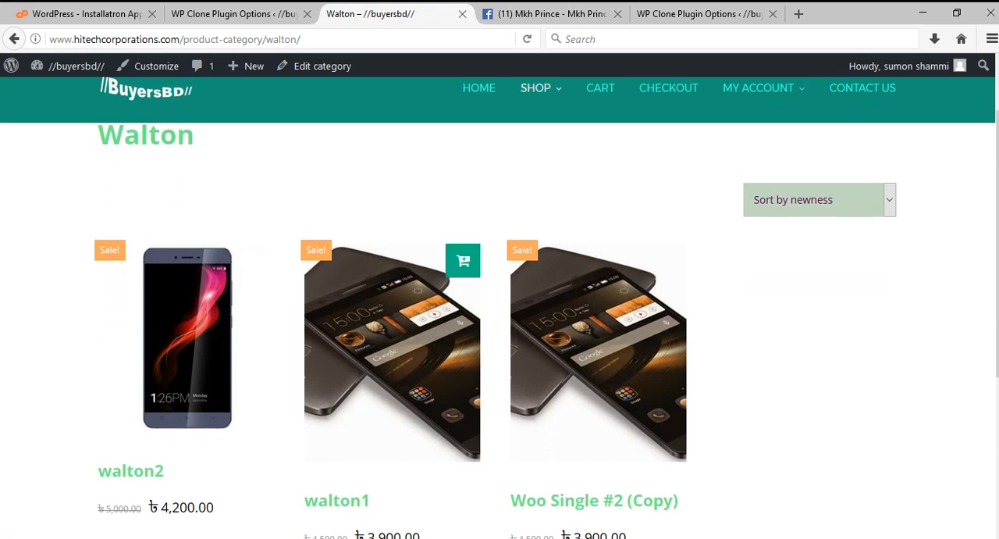
pyautogui.scroll(5, 593, 328)
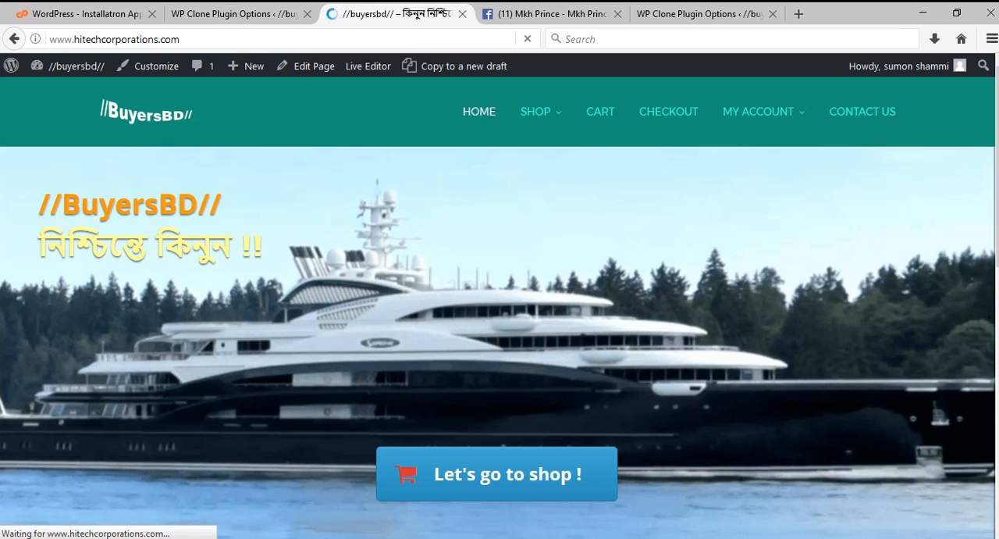
# Recheck the At a Glance and Latest Products sections on the live home page after viewing the Walton category.
pyautogui.scroll(-5, 498, 312)
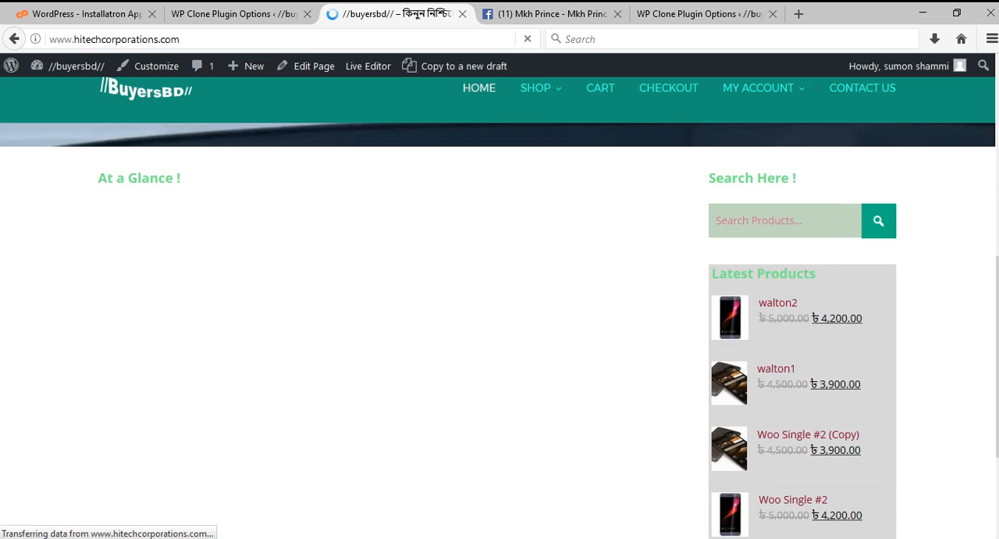
pyautogui.scroll(-2, 498, 312)
pyautogui.scroll(3, 500, 307)
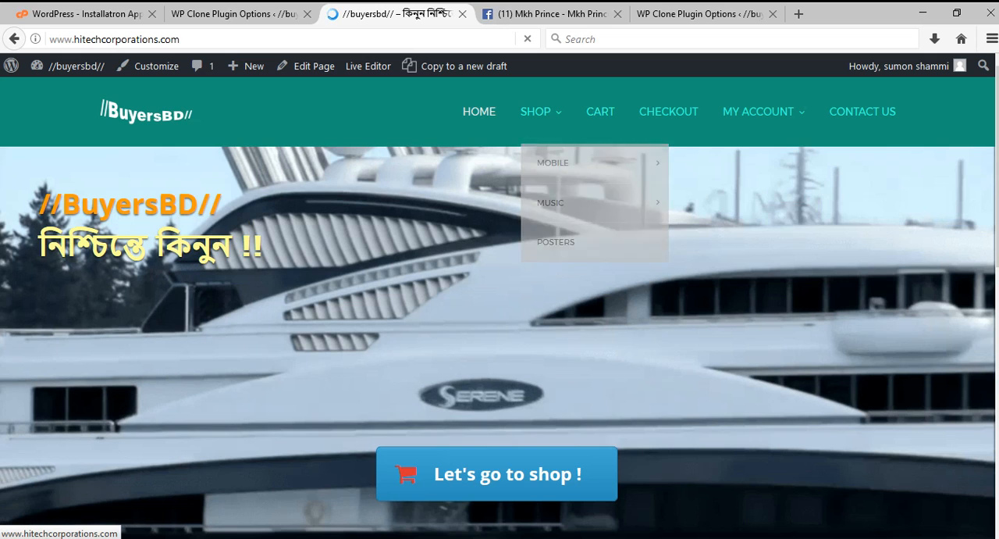
pyautogui.scroll(-5, 499, 312)
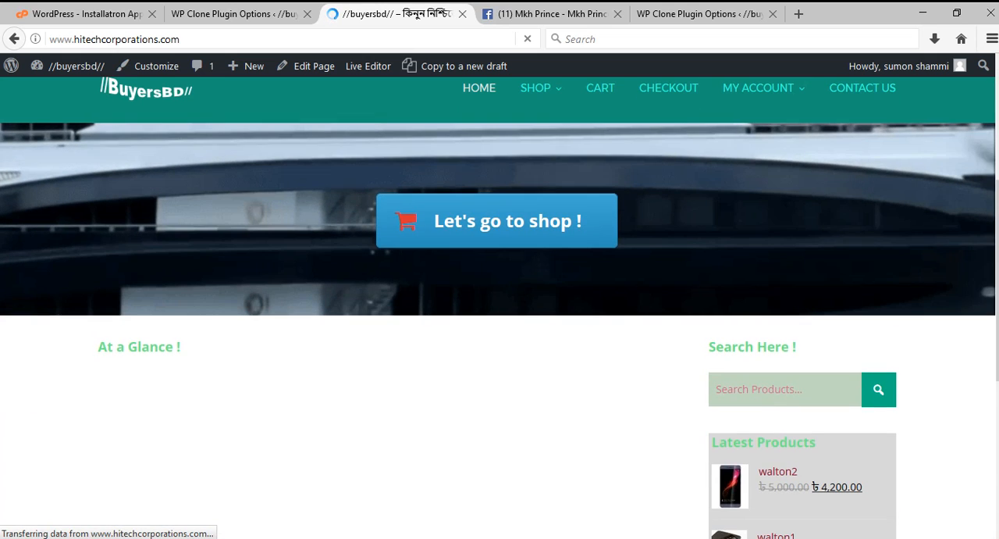
# Compare the local WP Clone page and its admin menu with the live site's WP Clone page.
pyautogui.click(700, 13)
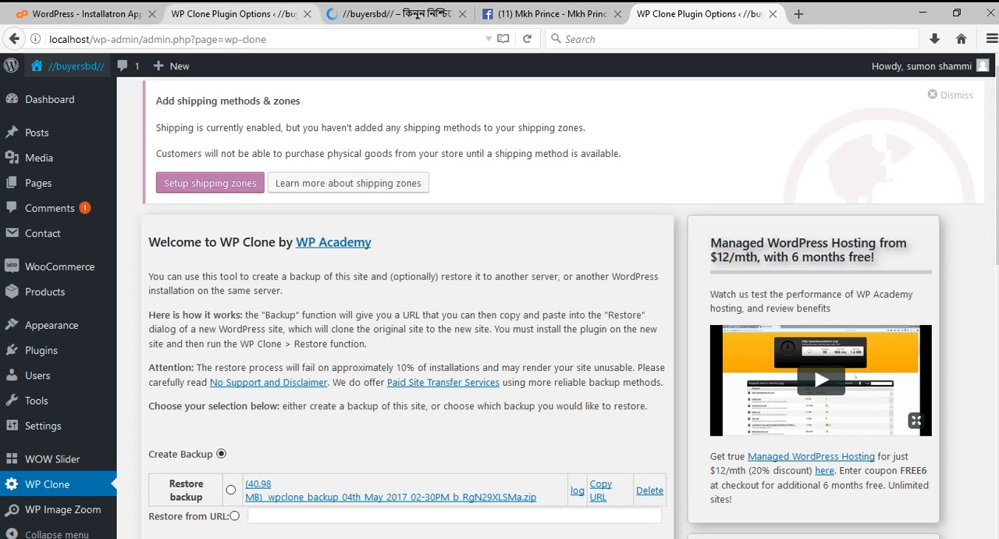
pyautogui.click(234, 13)
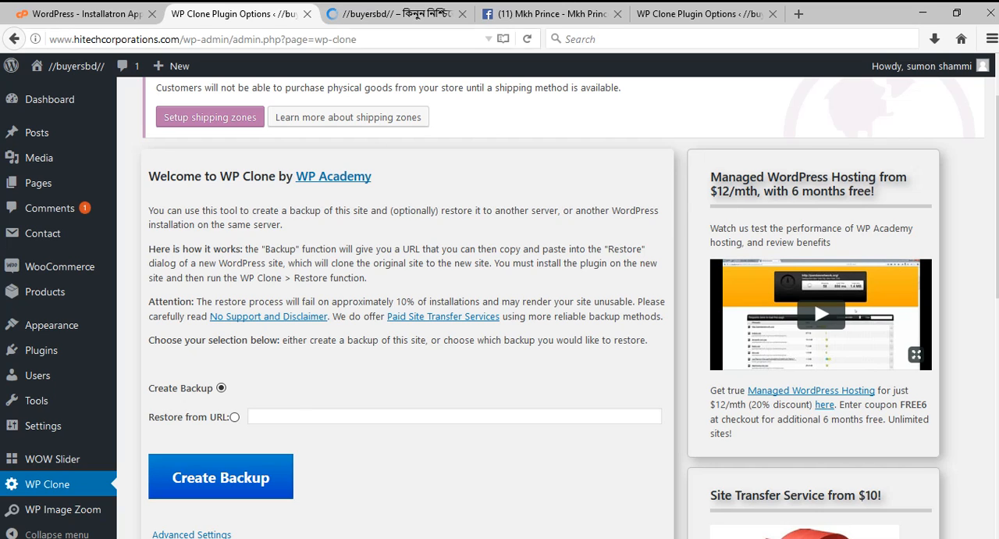
pyautogui.click(687, 13)
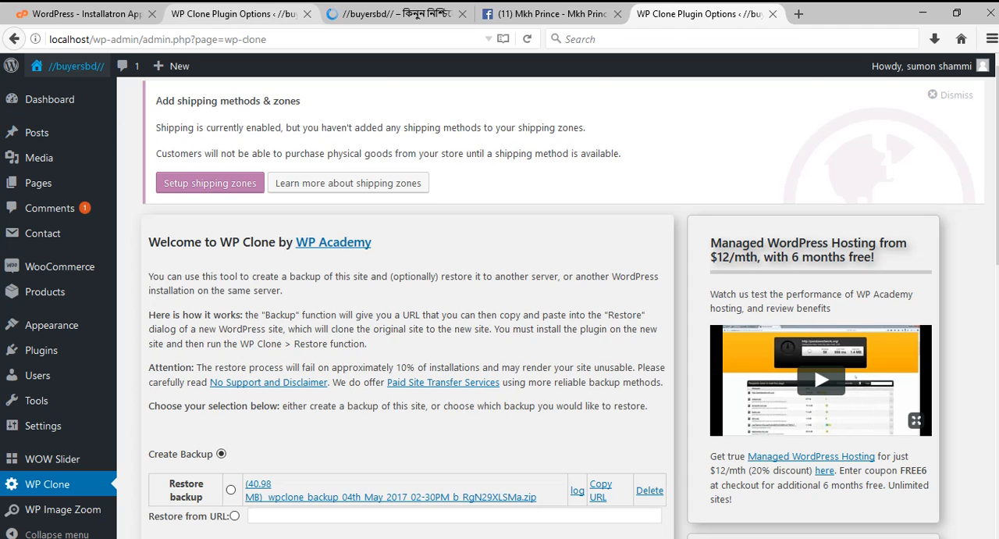
pyautogui.click(200, 11)
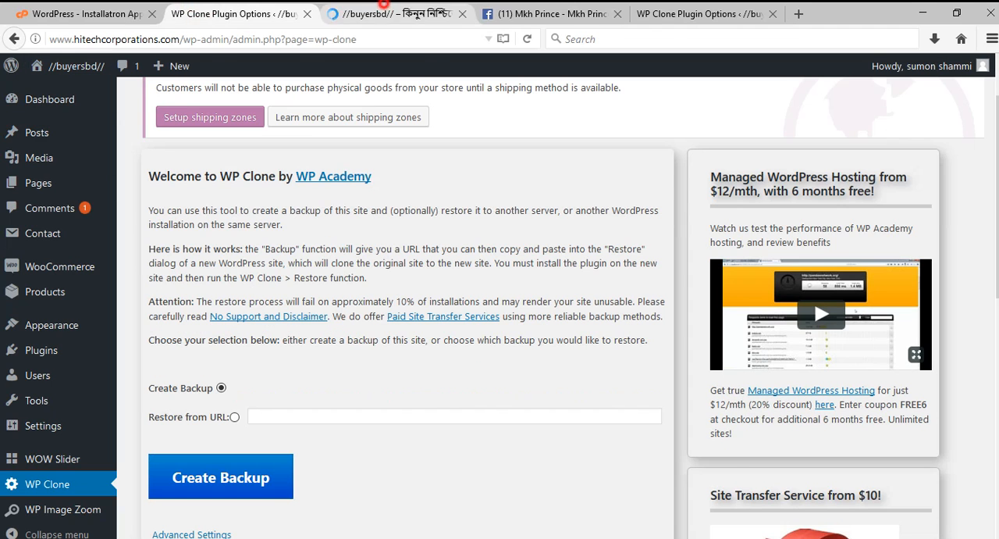
# Inspect the live front page from its banner down to the footer, including the Shop submenu.
pyautogui.click(398, 13)
pyautogui.scroll(-5, 499, 307)
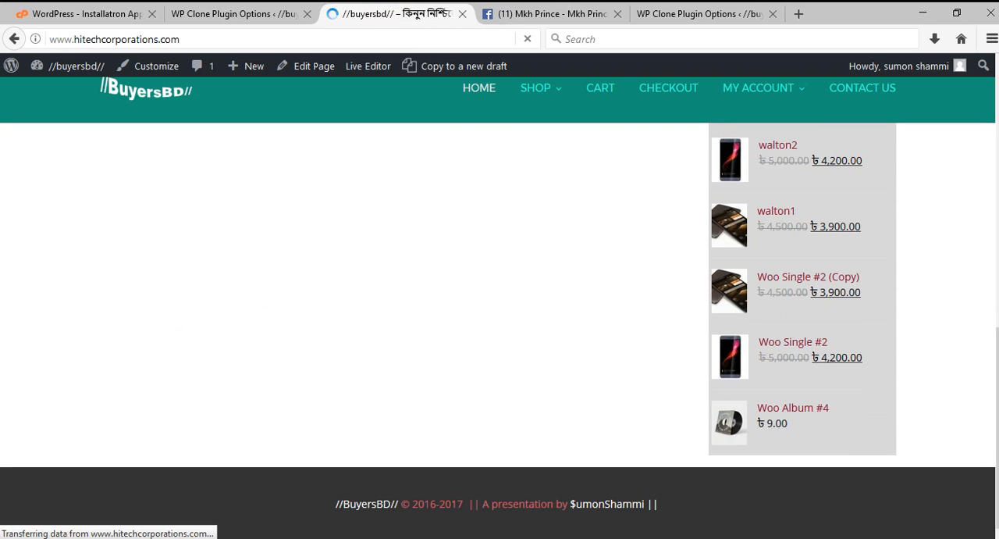
pyautogui.scroll(10, 500, 307)
pyautogui.moveTo(536, 112)
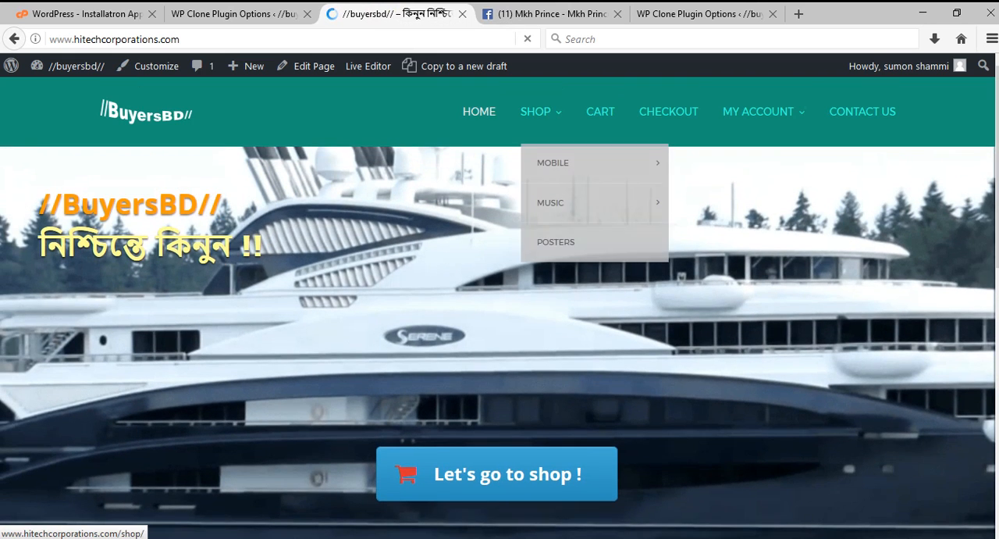
pyautogui.scroll(-3, 500, 307)
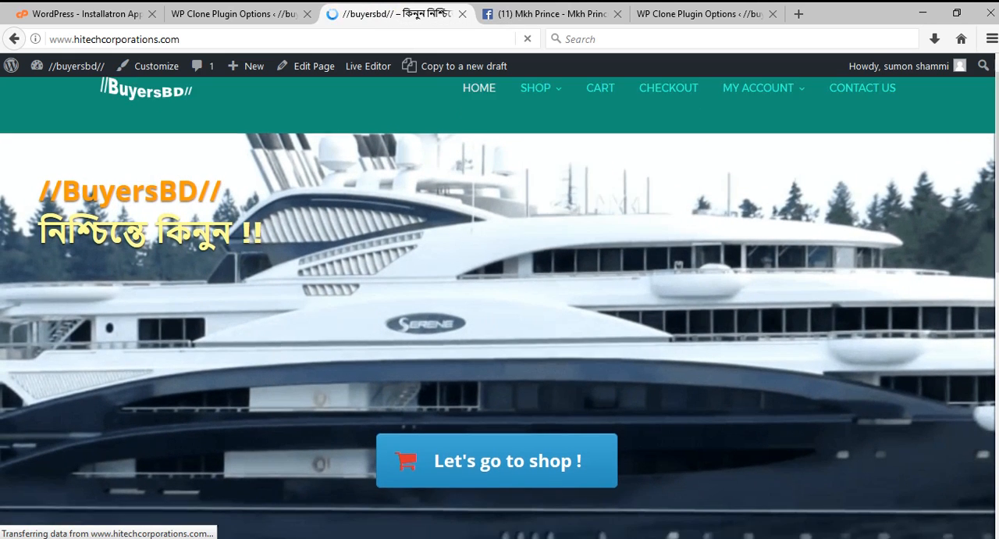
pyautogui.scroll(-3, 500, 307)
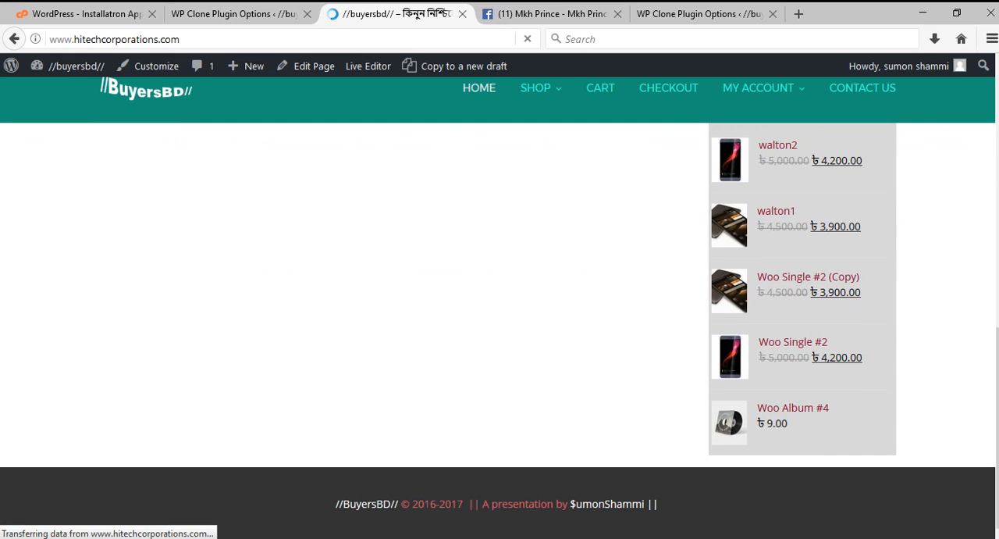
pyautogui.scroll(3, 500, 307)
pyautogui.scroll(4, 500, 308)
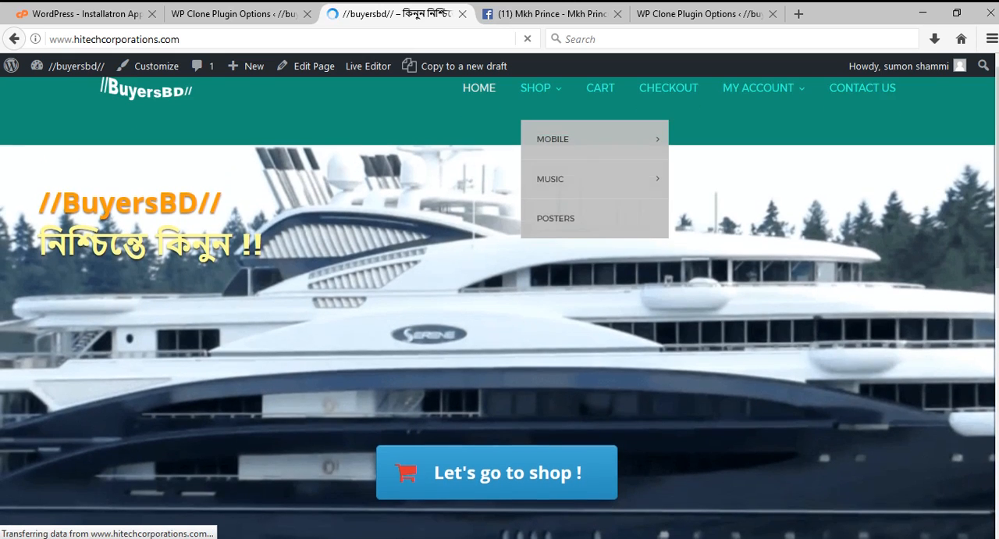
# Close the old live front page tab, view the Home page from the live Pages list and check its At a Glance section.
pyautogui.click(235, 13)
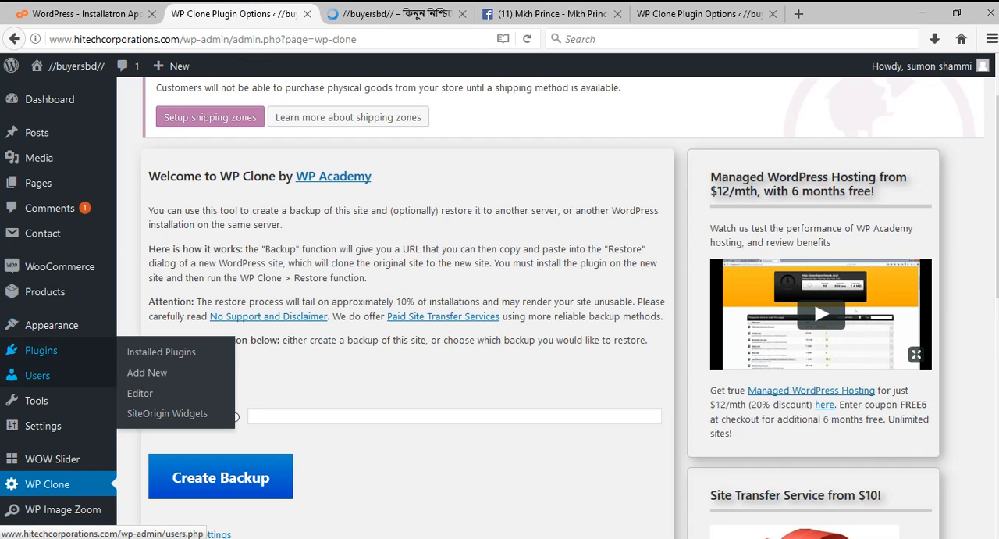
pyautogui.click(37, 183)
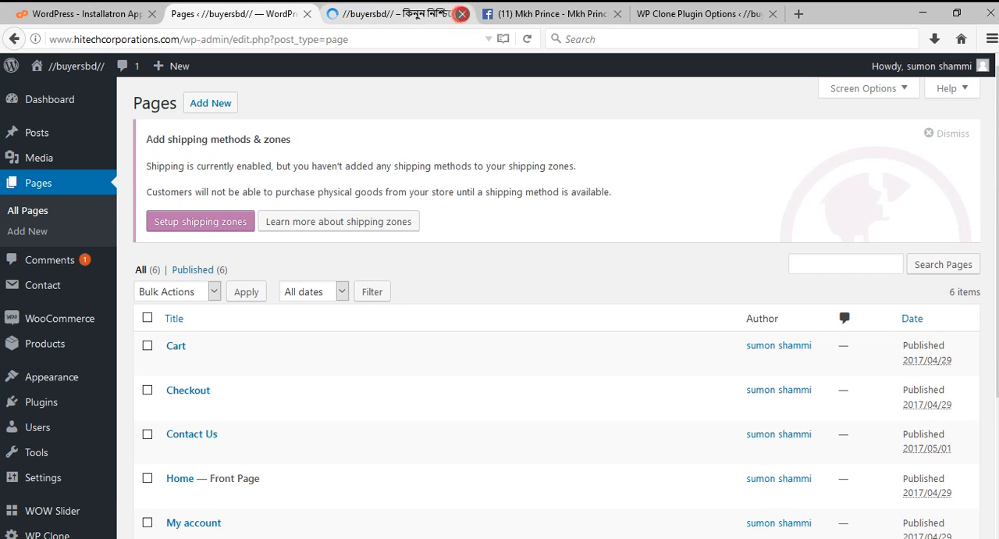
pyautogui.scroll(-3, 203, 406)
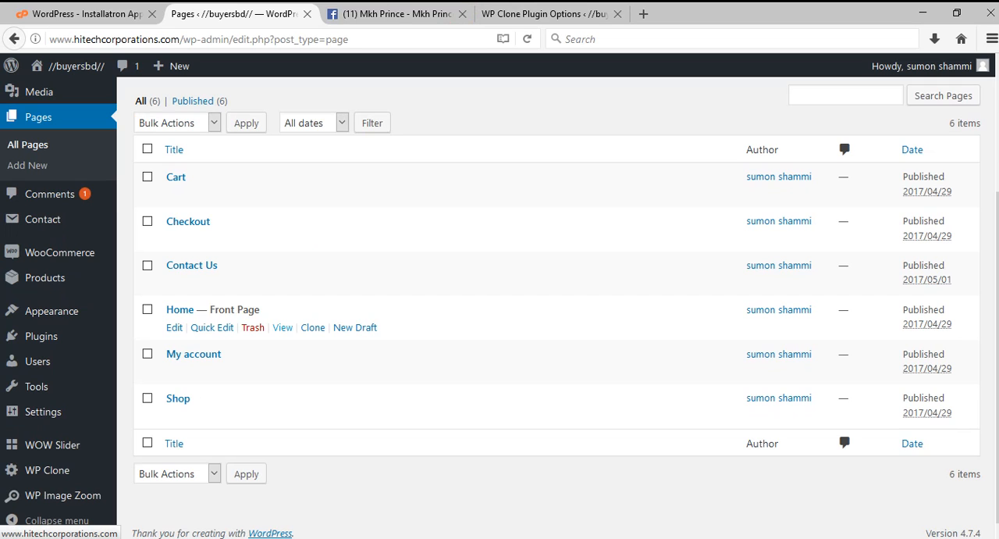
pyautogui.click(282, 328)
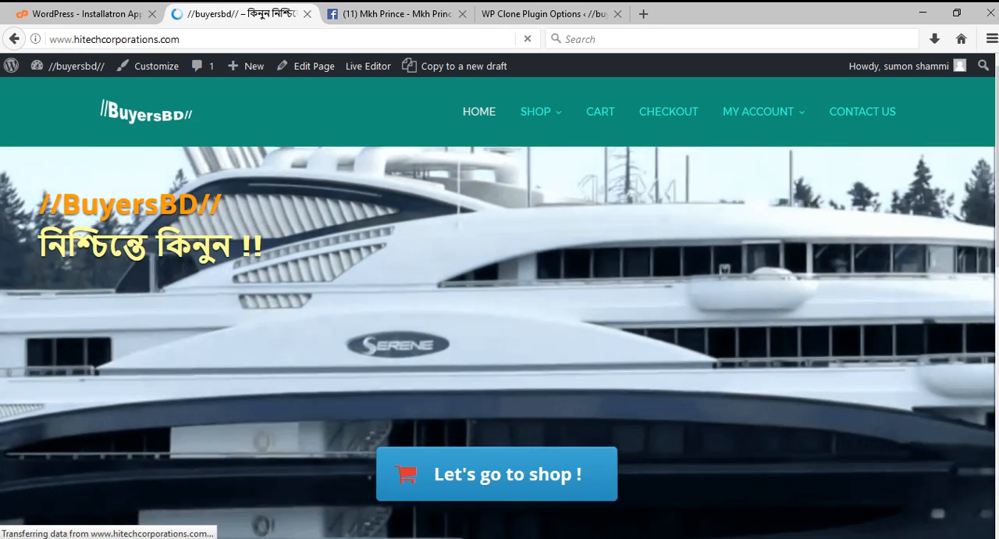
pyautogui.scroll(-5, 499, 312)
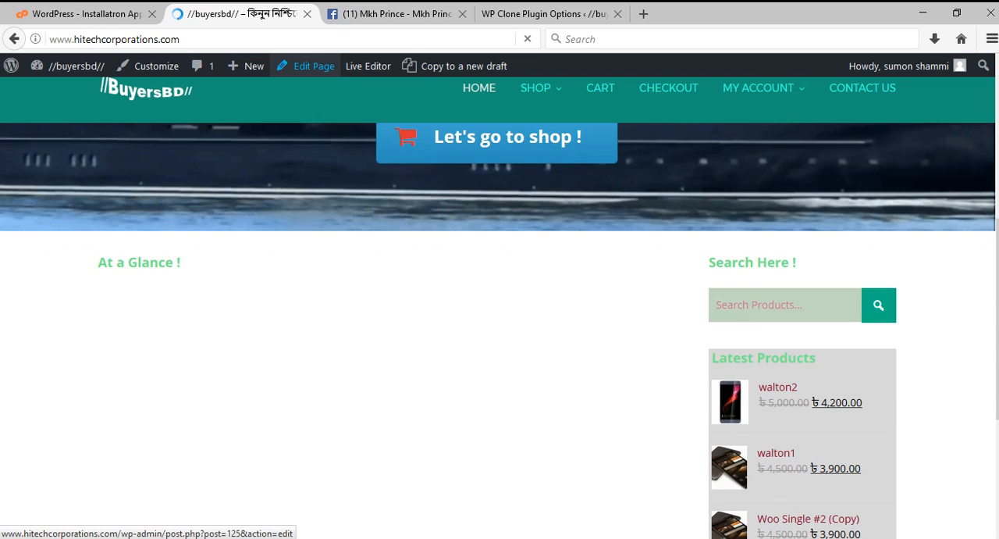
# Open the live Home page for editing, review the SiteOrigin Hero widget's settings and frame content, and confirm the widget as is.
pyautogui.click(311, 66)
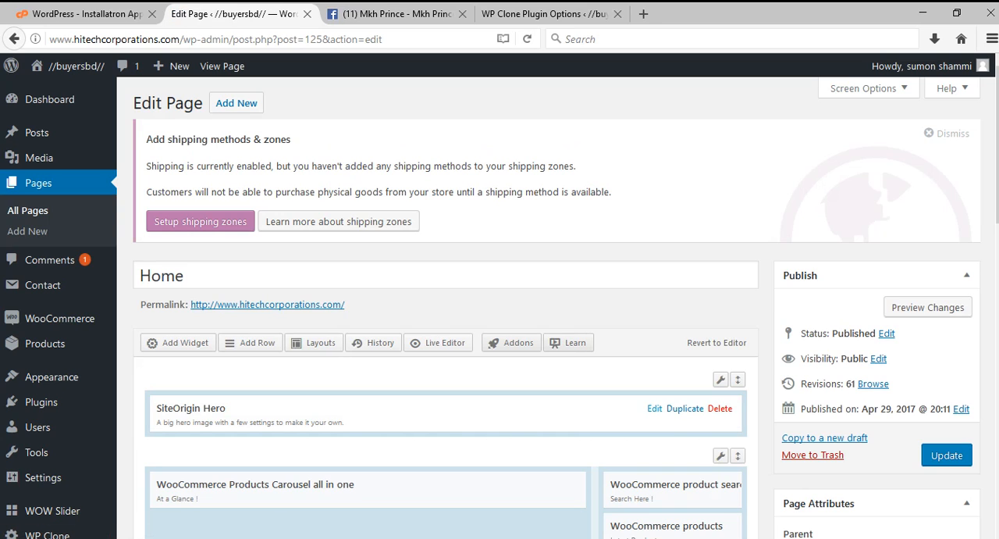
pyautogui.click(654, 408)
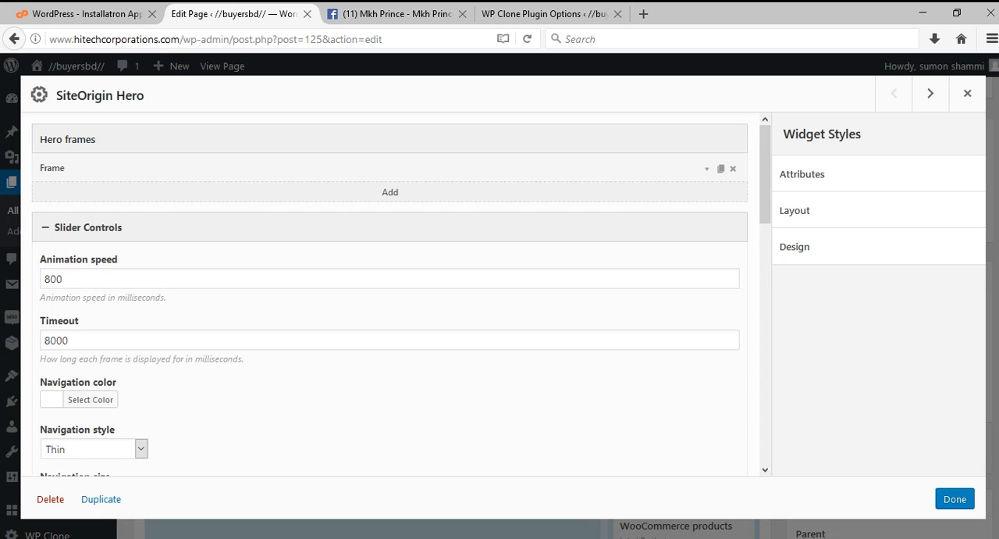
pyautogui.scroll(-3, 390, 297)
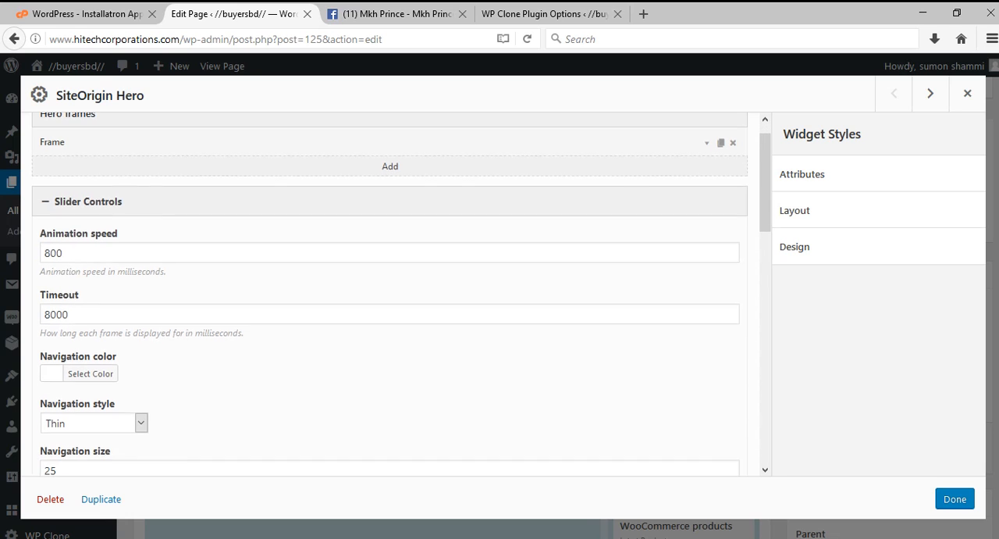
pyautogui.scroll(3, 390, 297)
pyautogui.scroll(-10, 391, 297)
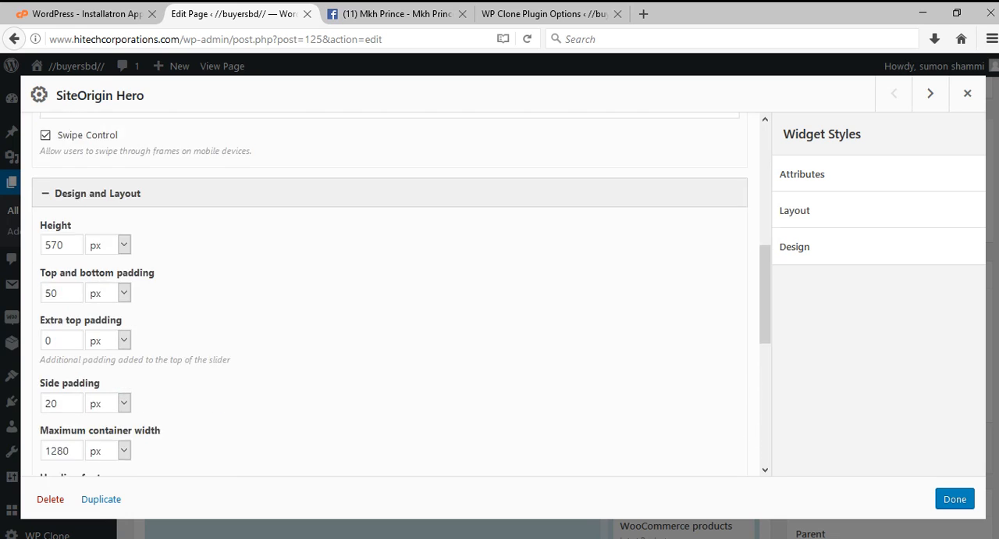
pyautogui.scroll(10, 390, 297)
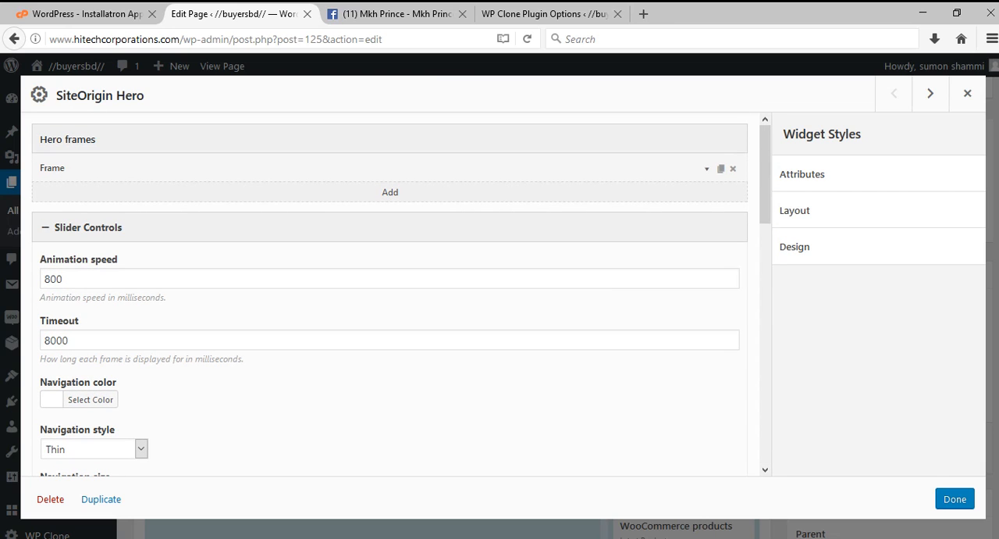
pyautogui.click(706, 169)
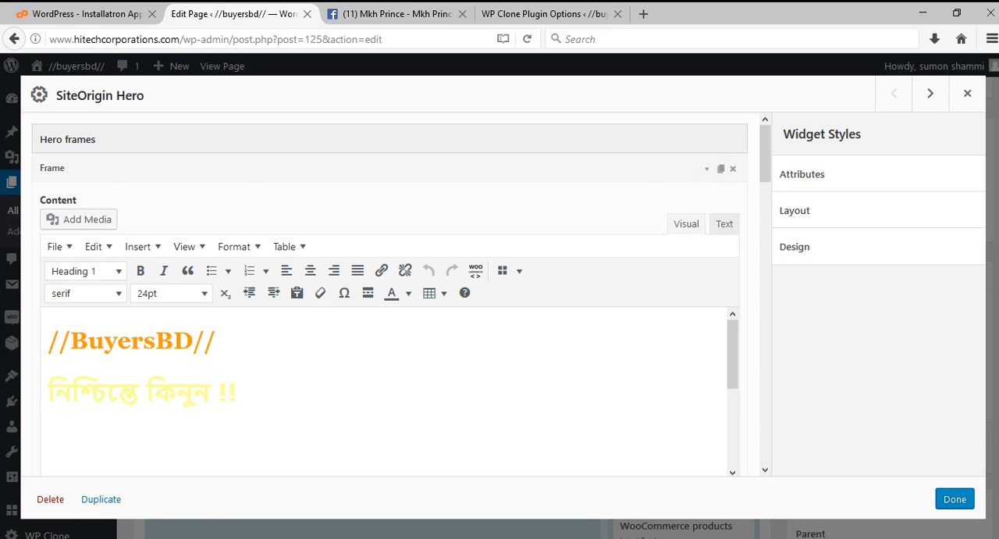
pyautogui.click(955, 498)
# Review the At a Glance products carousel widget's selection, display and carousel options, and confirm the widget as is.
pyautogui.scroll(-3, 546, 406)
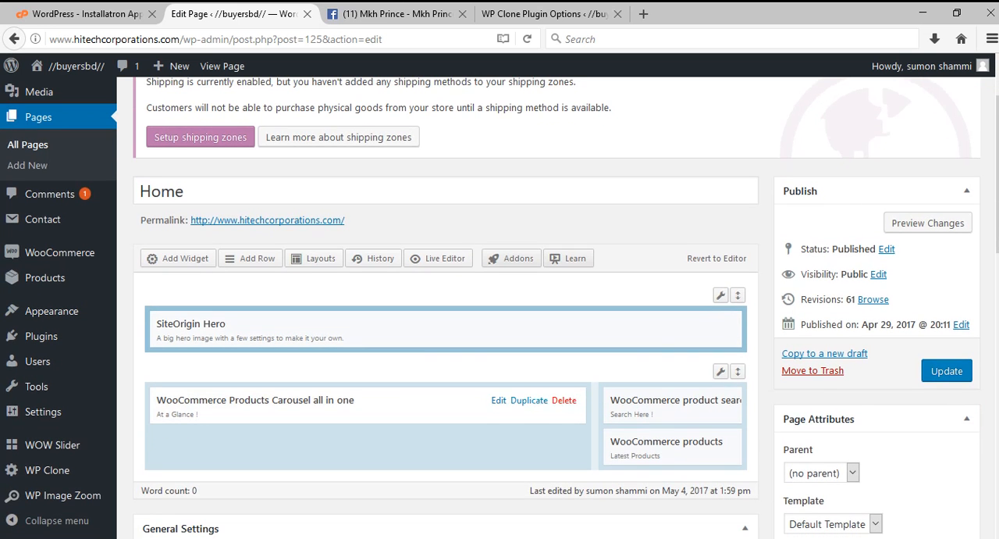
pyautogui.click(499, 400)
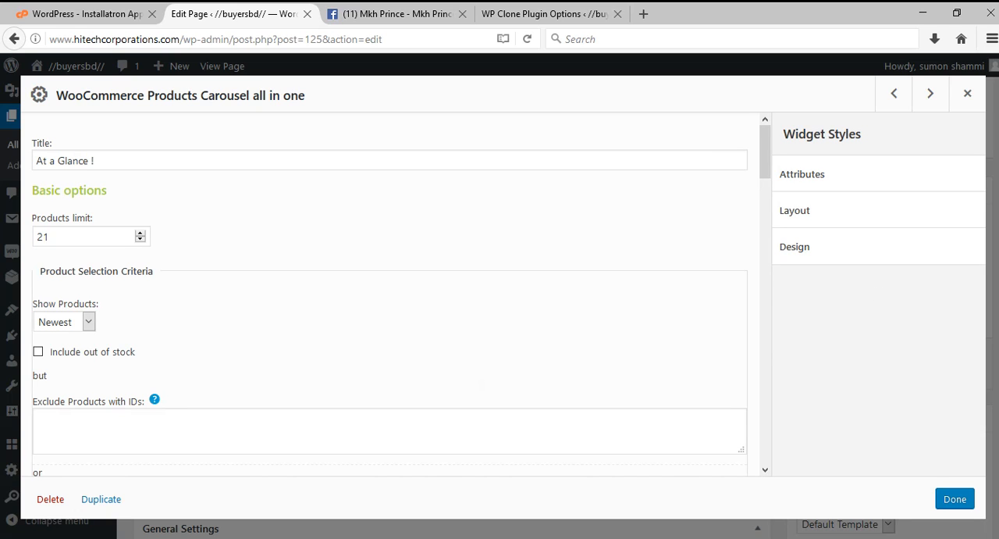
pyautogui.scroll(-3, 390, 297)
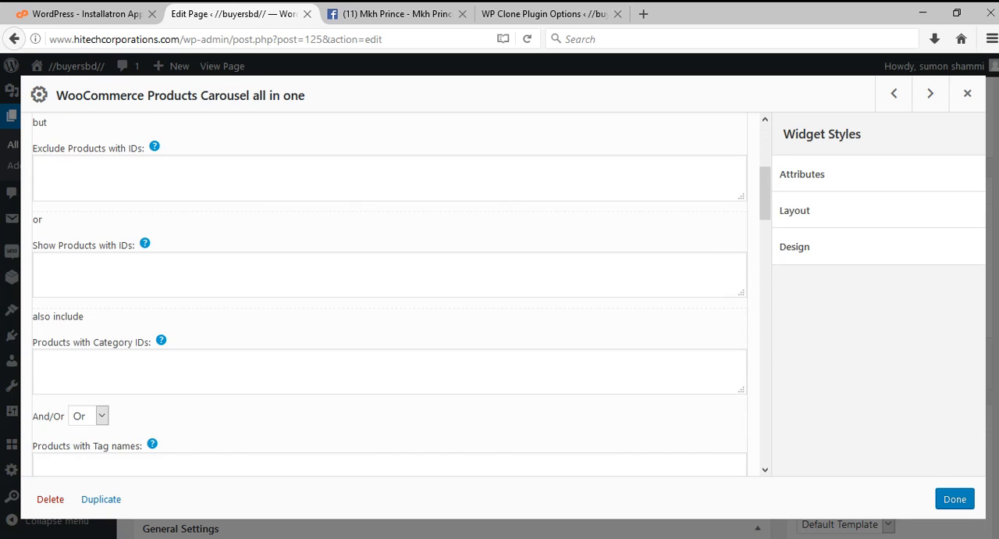
pyautogui.scroll(-5, 391, 297)
pyautogui.scroll(-2, 391, 296)
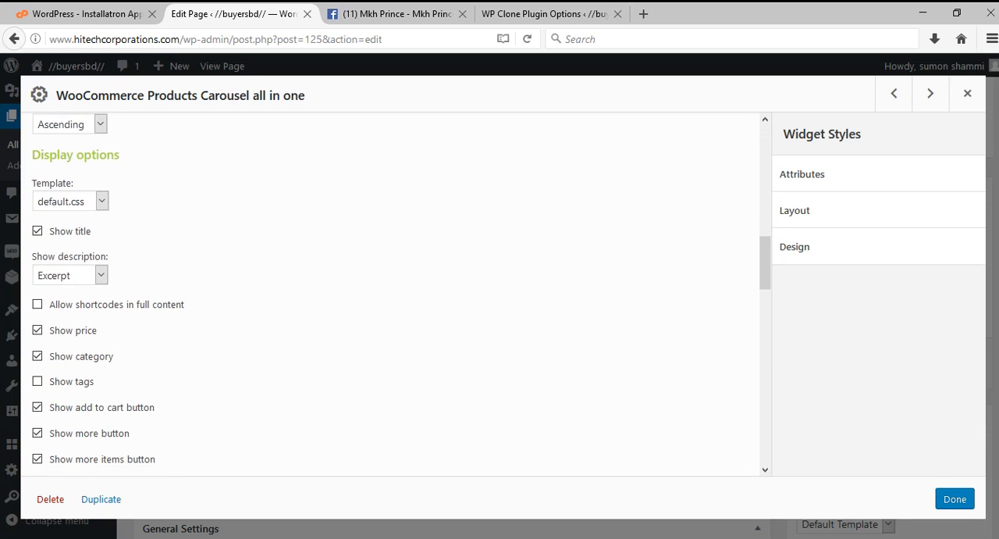
pyautogui.scroll(-8, 390, 297)
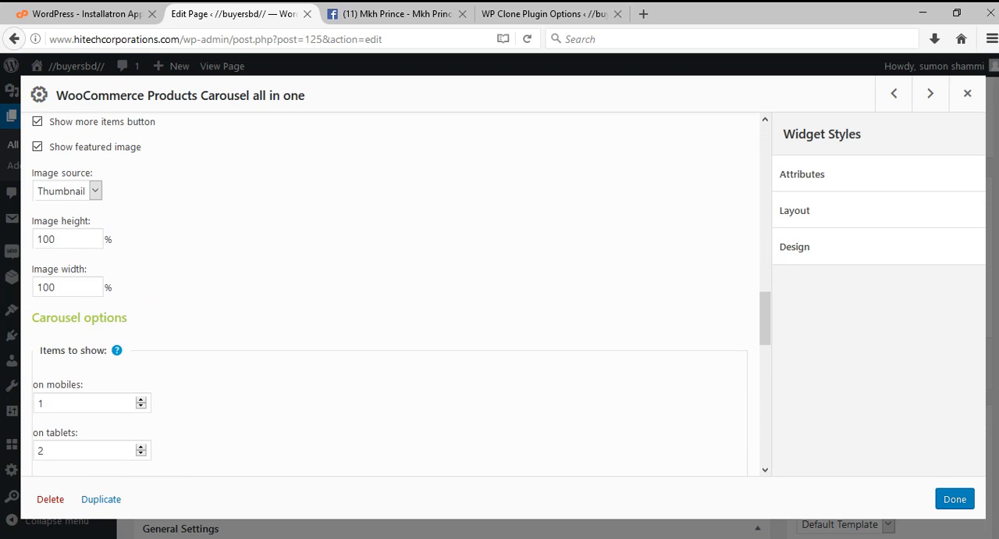
pyautogui.scroll(-4, 390, 297)
pyautogui.scroll(2, 391, 297)
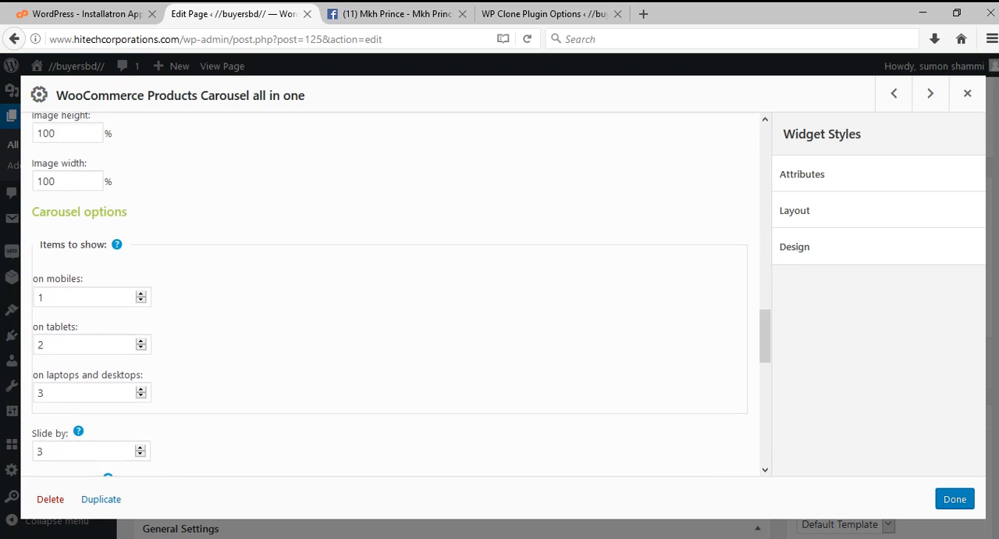
pyautogui.scroll(-5, 391, 297)
pyautogui.scroll(-9, 390, 297)
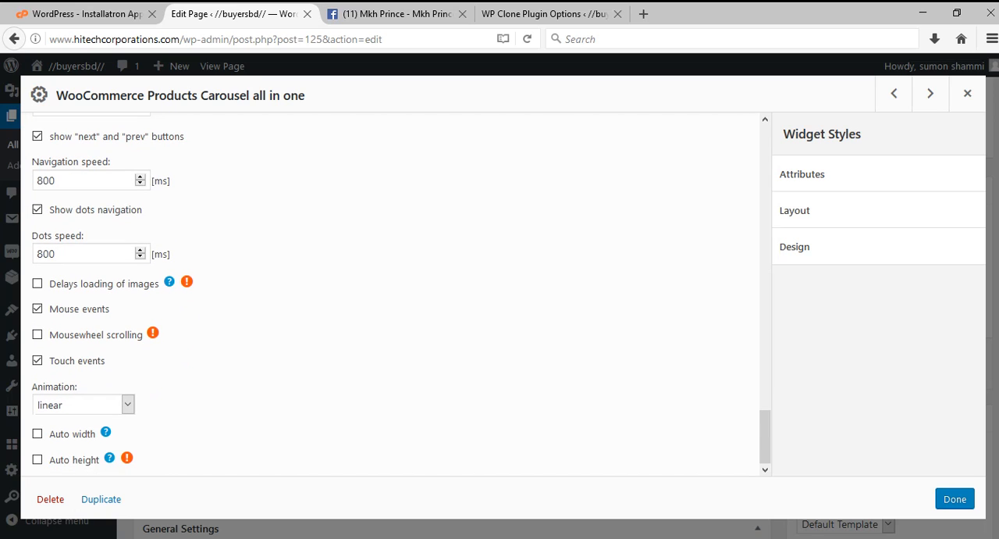
pyautogui.click(954, 499)
# Update the live Home page and view it to check the banner and At a Glance section.
pyautogui.click(947, 370)
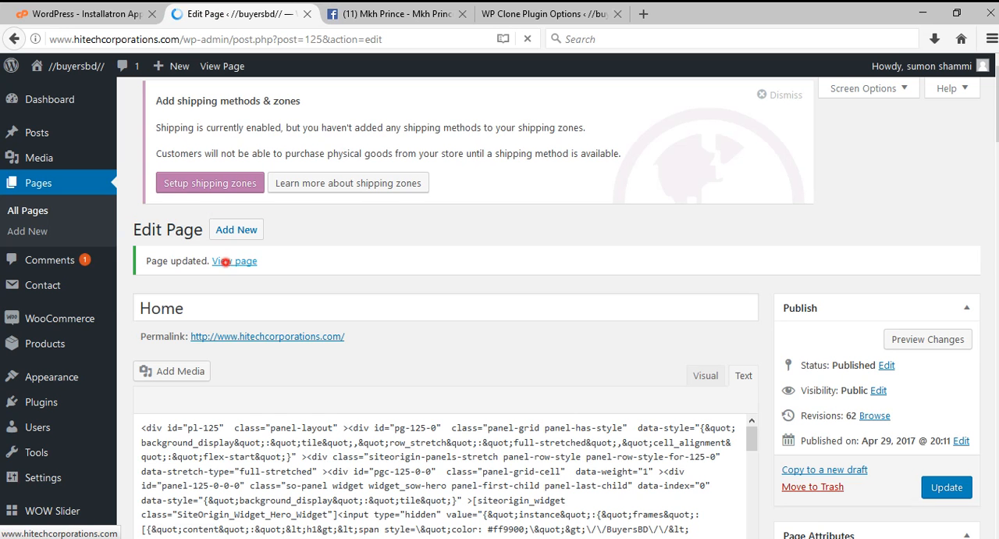
pyautogui.click(234, 265)
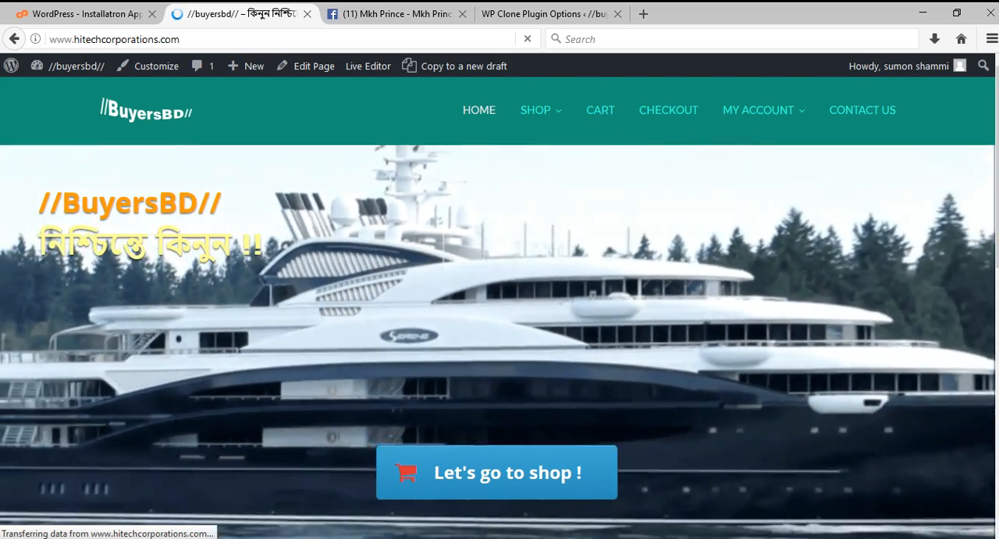
pyautogui.scroll(-5, 499, 313)
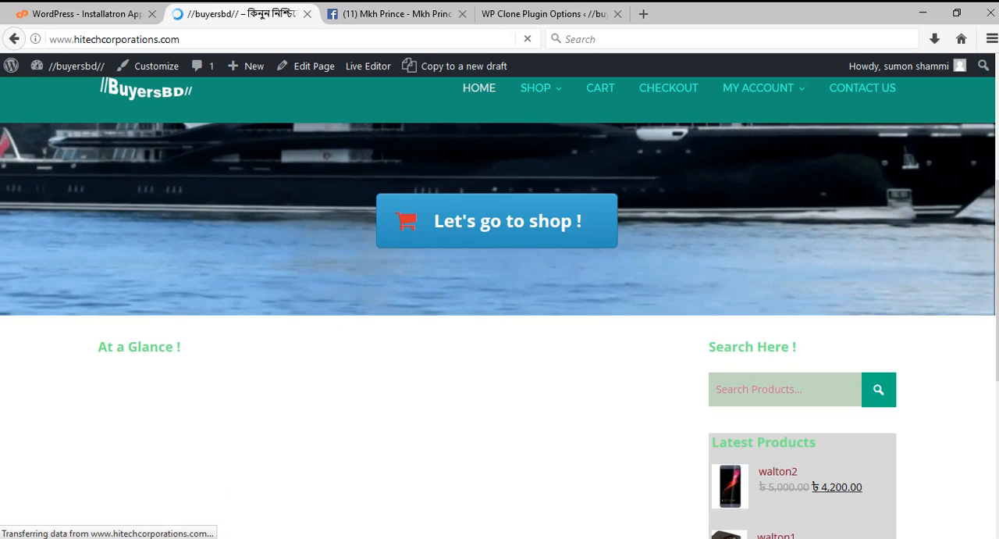
pyautogui.scroll(2, 500, 328)
pyautogui.scroll(4, 500, 328)
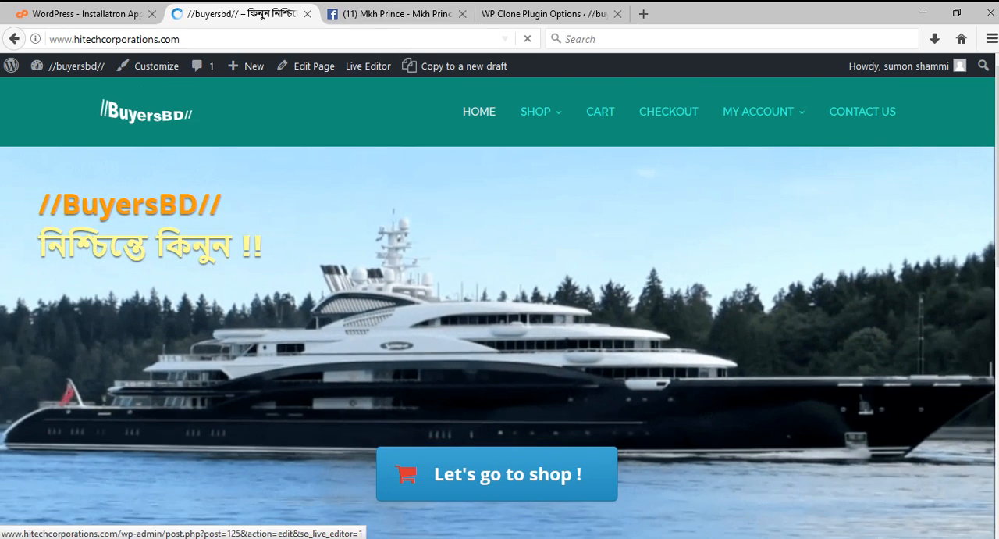
pyautogui.click(399, 14)
pyautogui.click(539, 13)
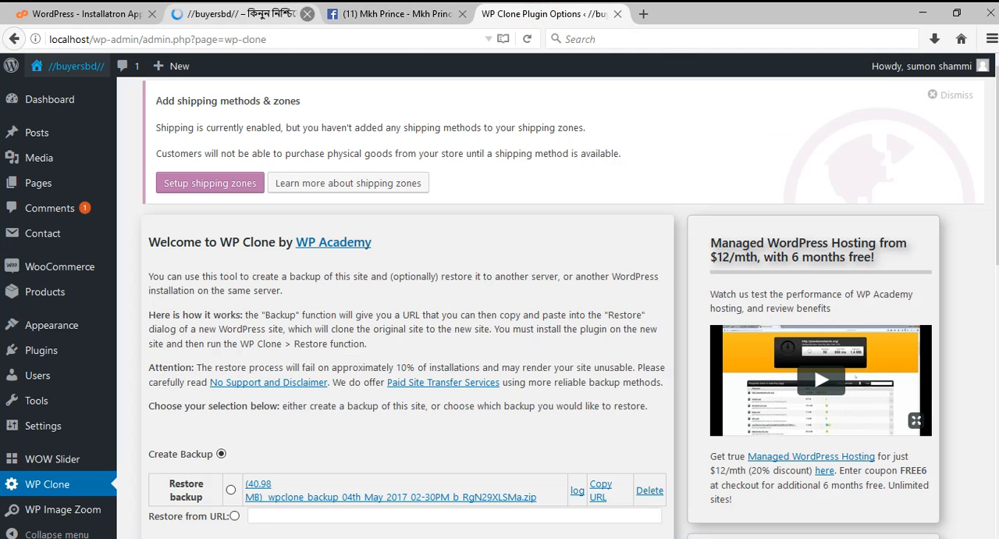
pyautogui.click(234, 13)
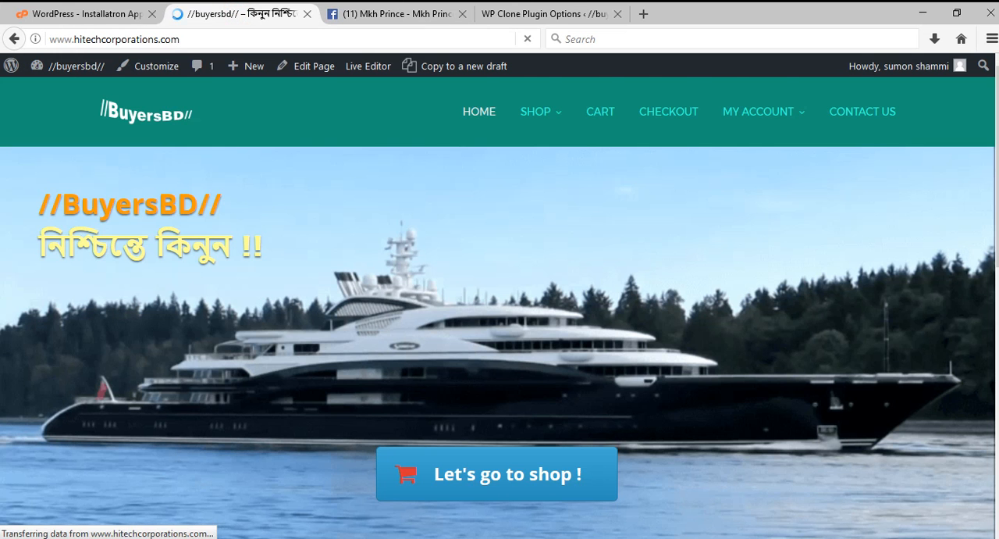
# Examine the live home page from banner to footer, rechecking the At a Glance products once the page has fully loaded.
pyautogui.scroll(-3, 500, 312)
pyautogui.scroll(-4, 499, 312)
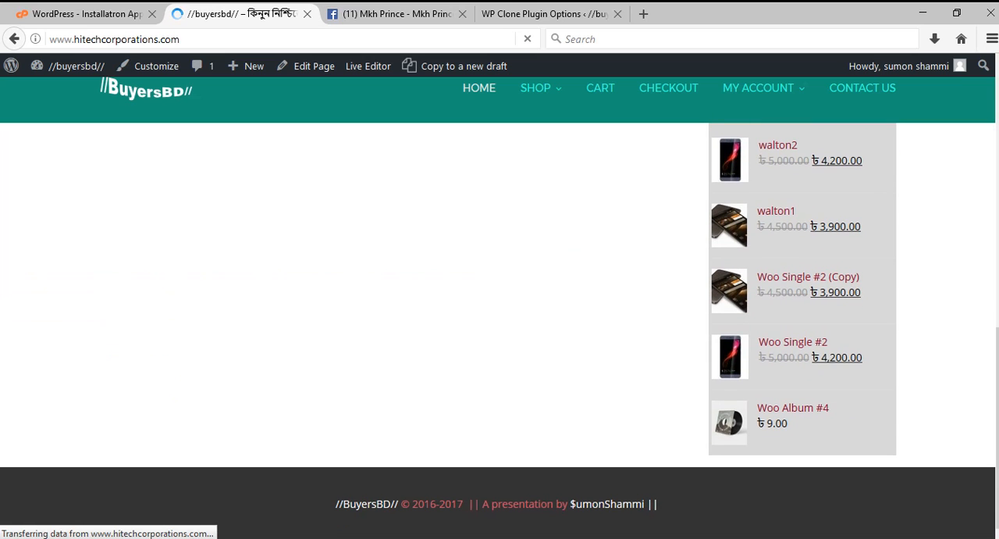
pyautogui.scroll(7, 500, 312)
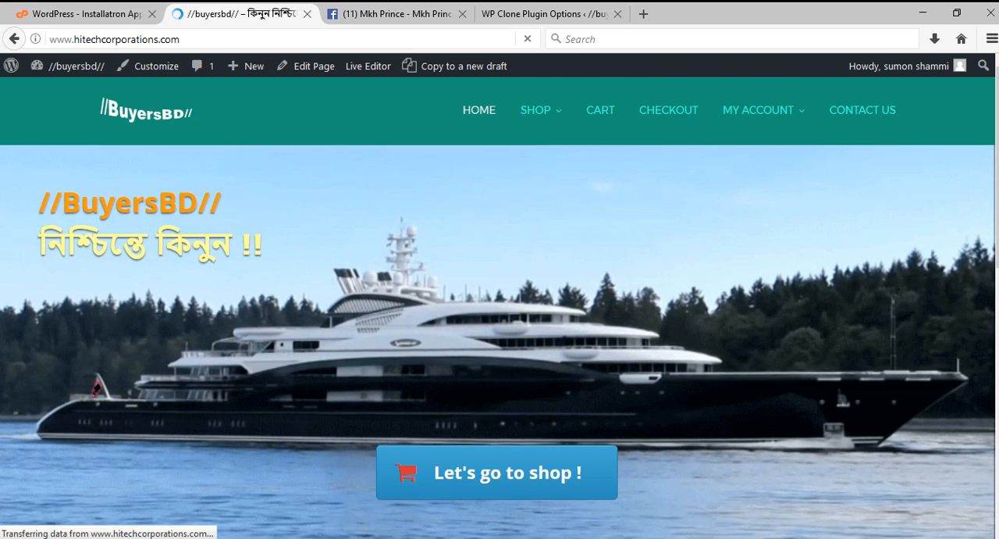
pyautogui.scroll(-3, 500, 328)
pyautogui.scroll(3, 499, 328)
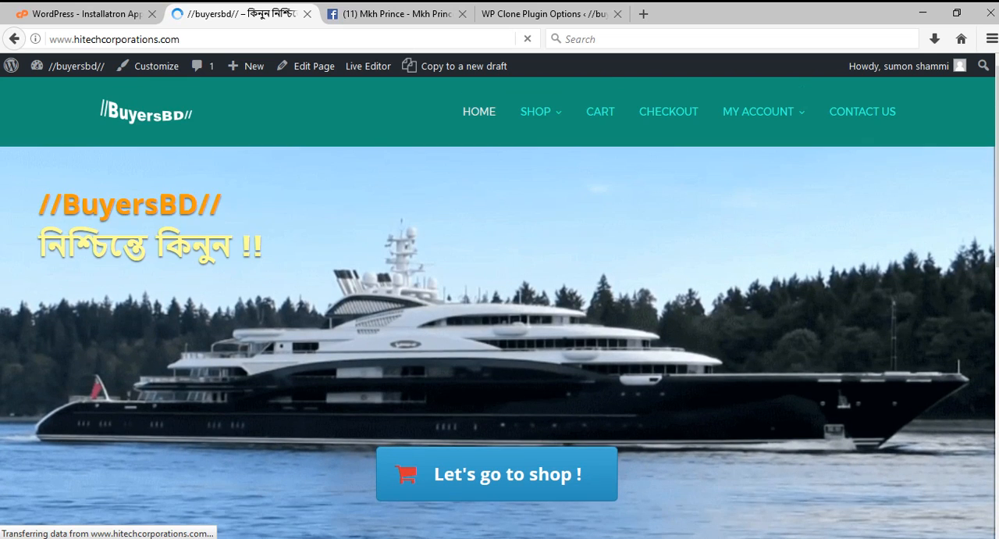
pyautogui.scroll(-2, 500, 328)
pyautogui.scroll(2, 499, 328)
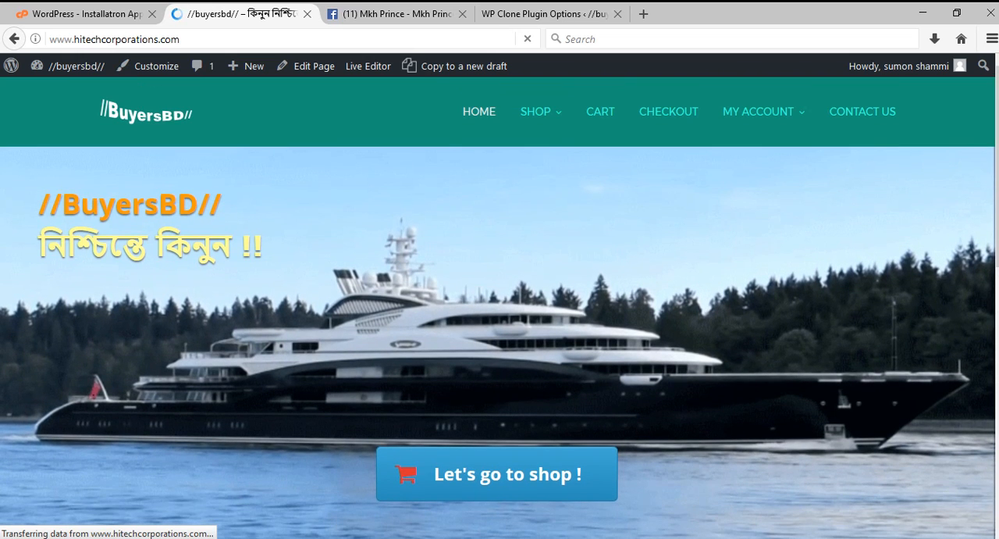
pyautogui.scroll(-3, 500, 328)
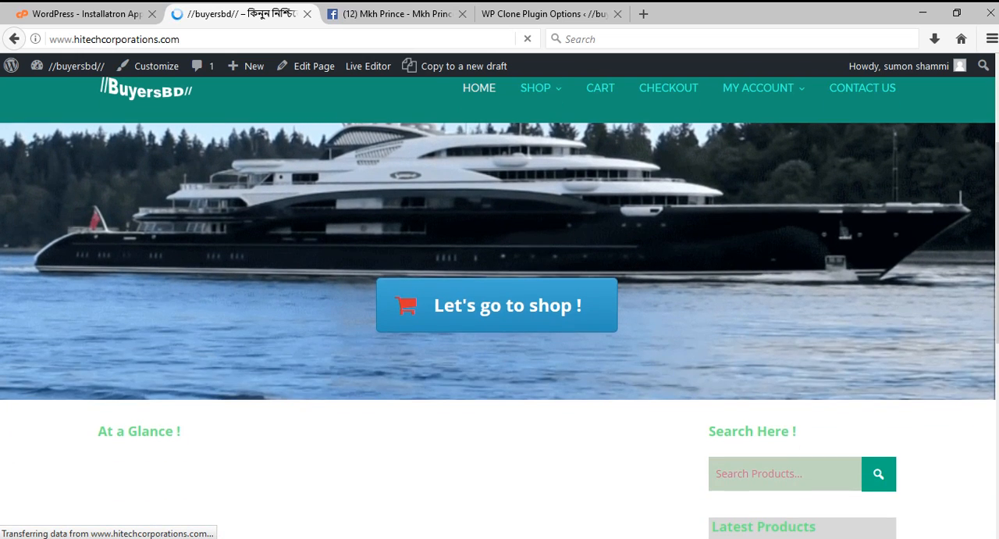
pyautogui.scroll(3, 500, 328)
pyautogui.scroll(-3, 500, 327)
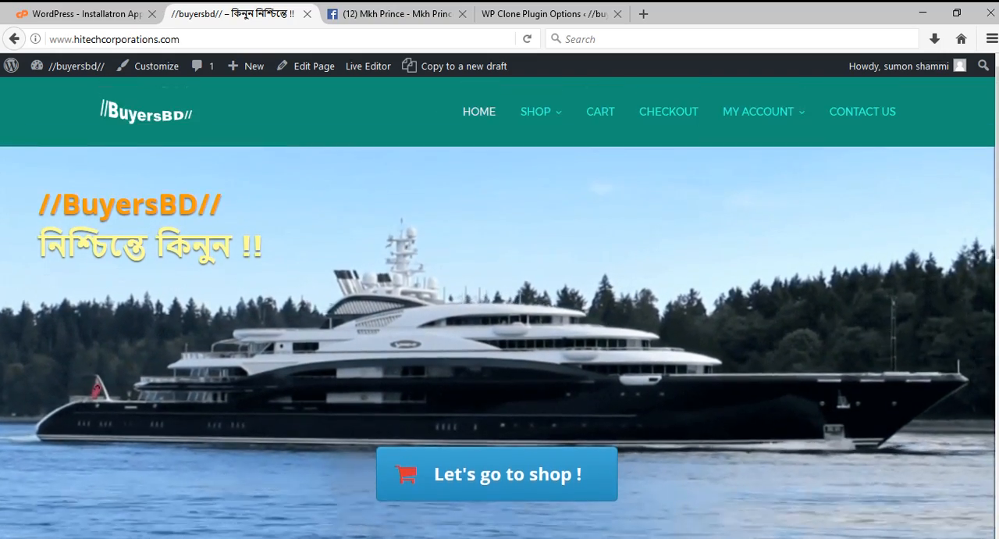
pyautogui.scroll(-3, 499, 313)
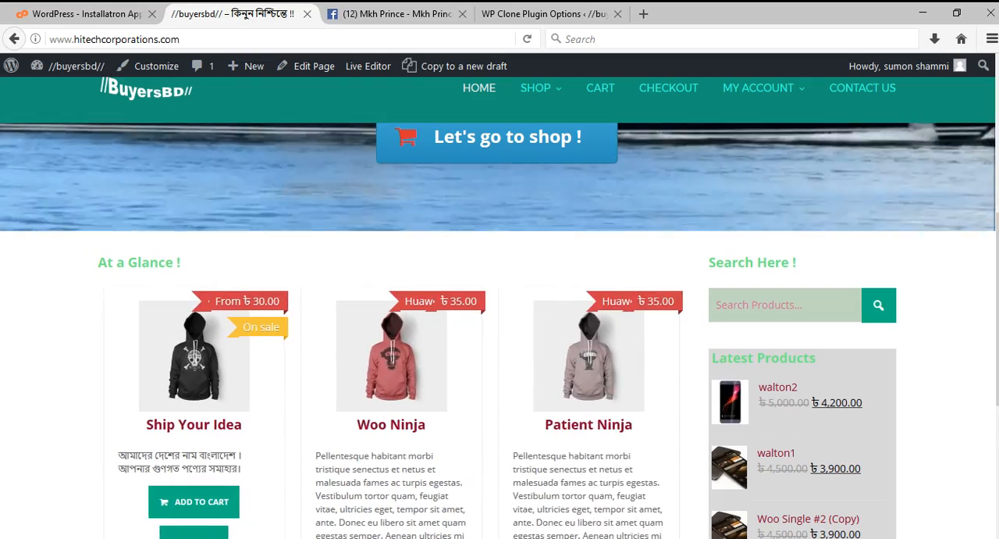
pyautogui.scroll(2, 499, 312)
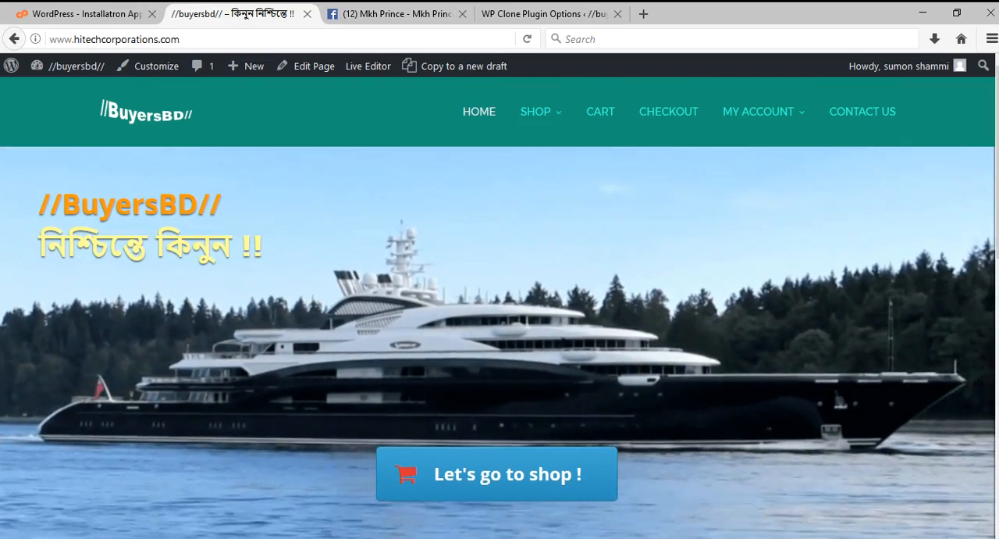